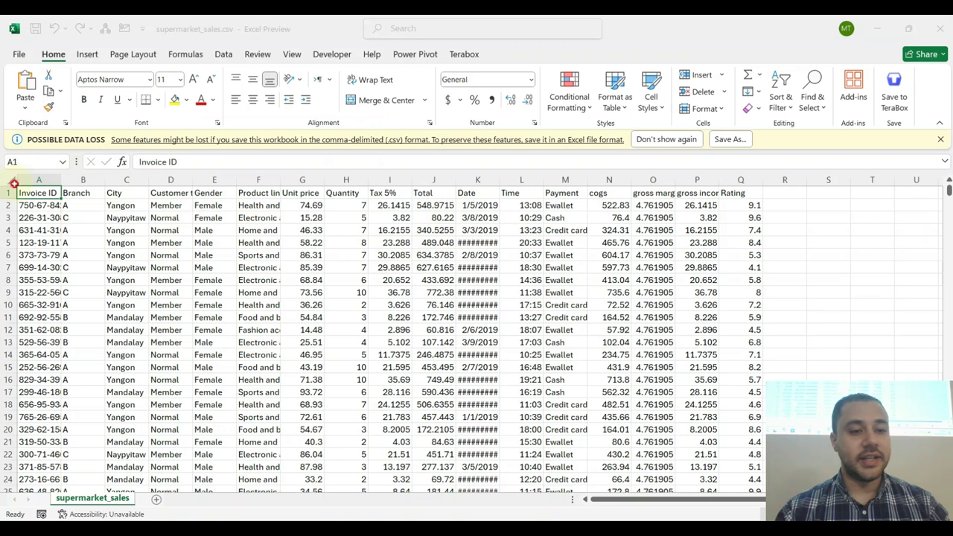
- Auto-fit the width of all columns in the supermarket_sales sheet and dismiss the possible data loss notice
double_click(62, 180)
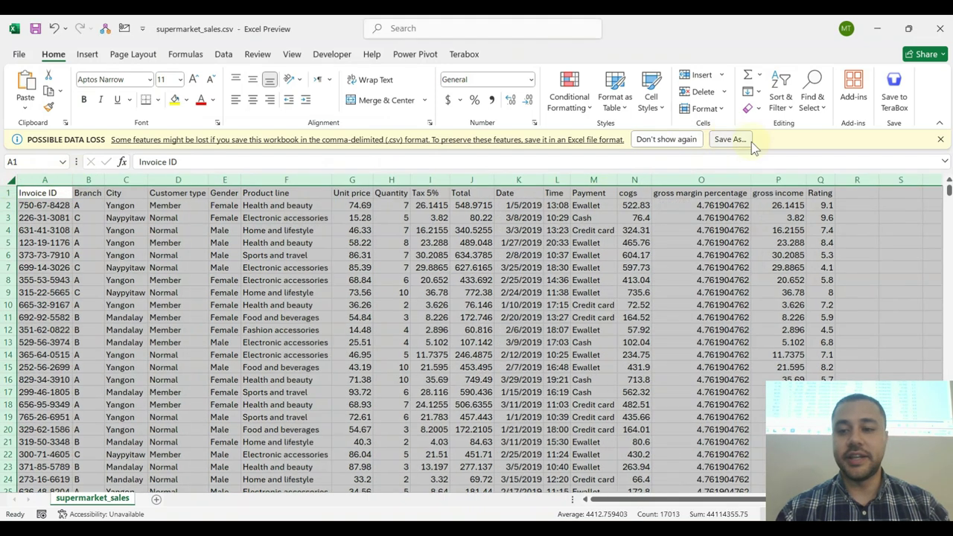
click(940, 139)
click(42, 223)
- Examine the entries in the Invoice ID, Branch, City and Customer type columns
drag(50, 186, 53, 260)
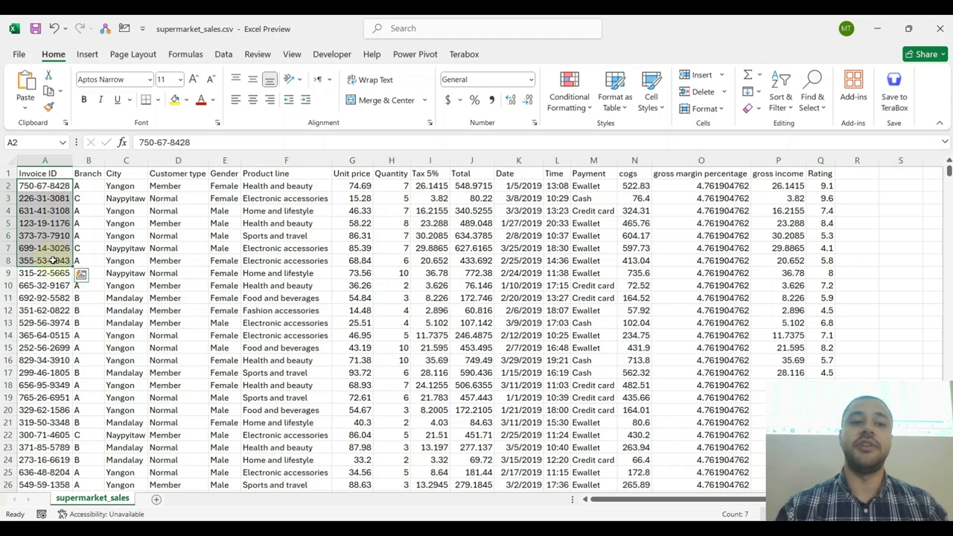
drag(91, 186, 86, 230)
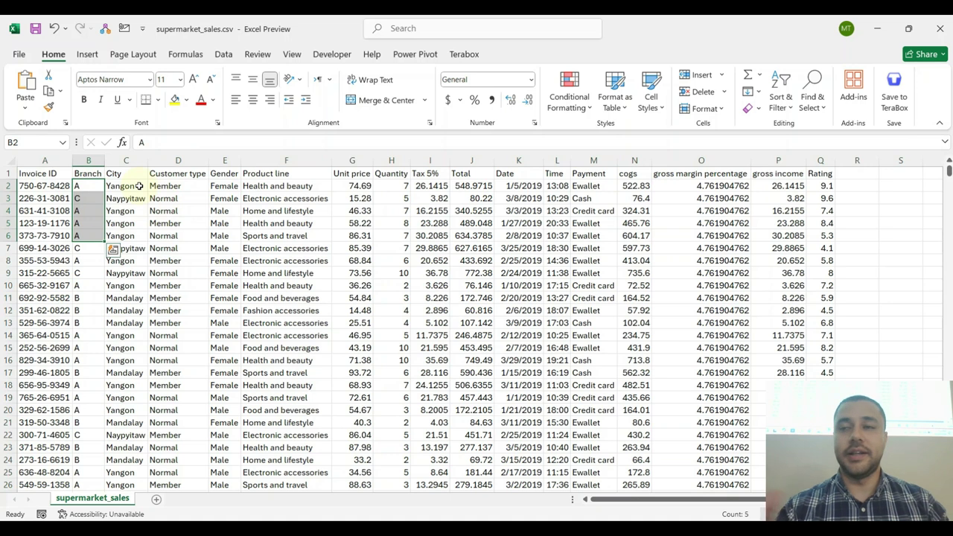
drag(121, 185, 117, 318)
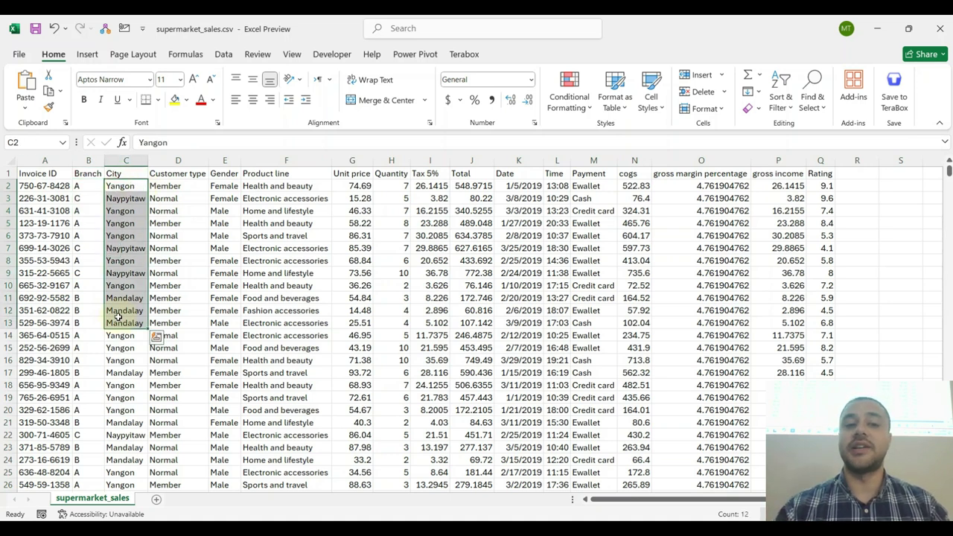
click(177, 187)
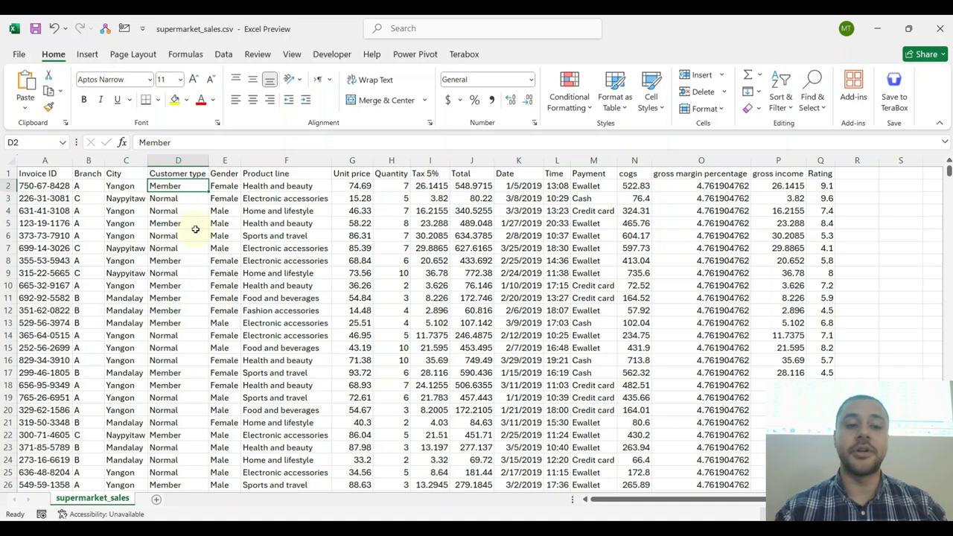
click(183, 274)
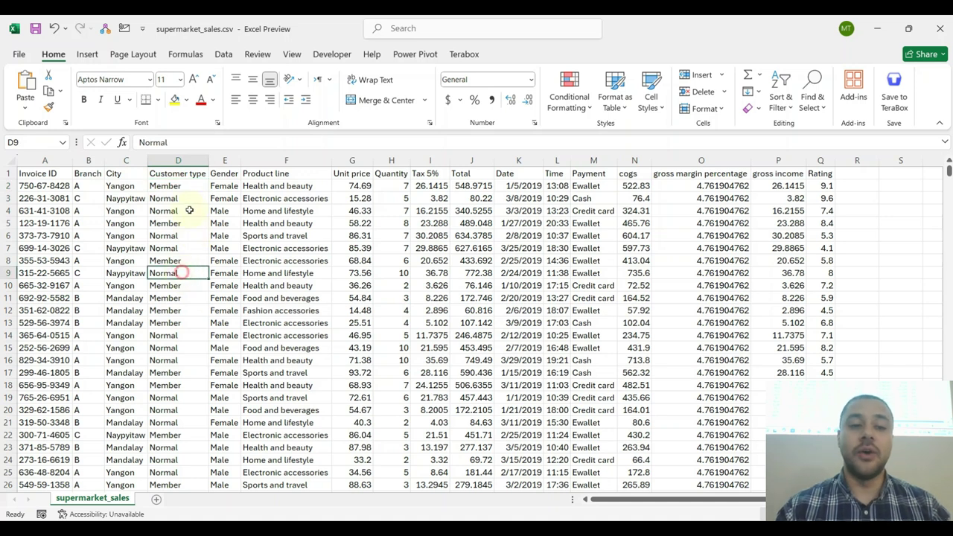
- Add filters to the header row, checking the Customer type values, and auto-fit all column widths to the headings
click(8, 160)
click(224, 53)
click(439, 88)
click(202, 172)
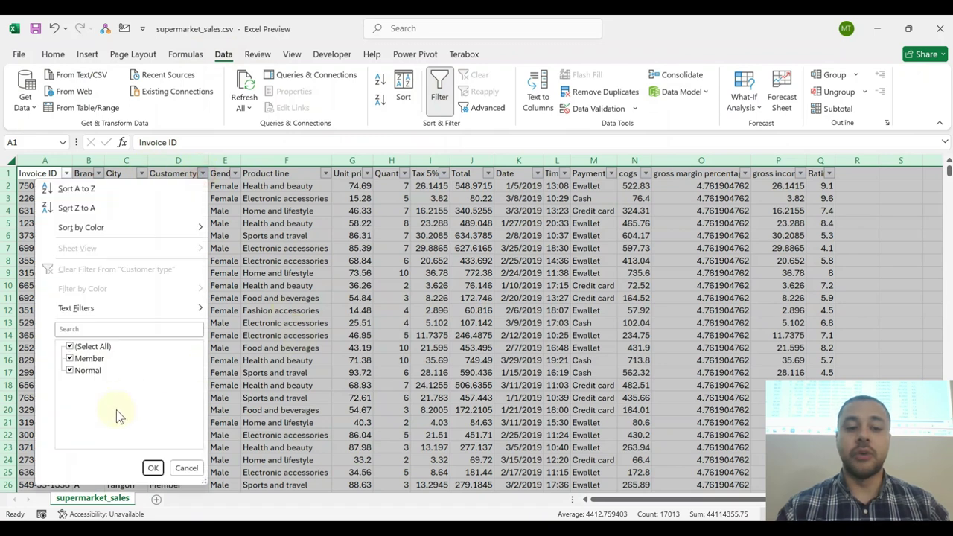
click(186, 468)
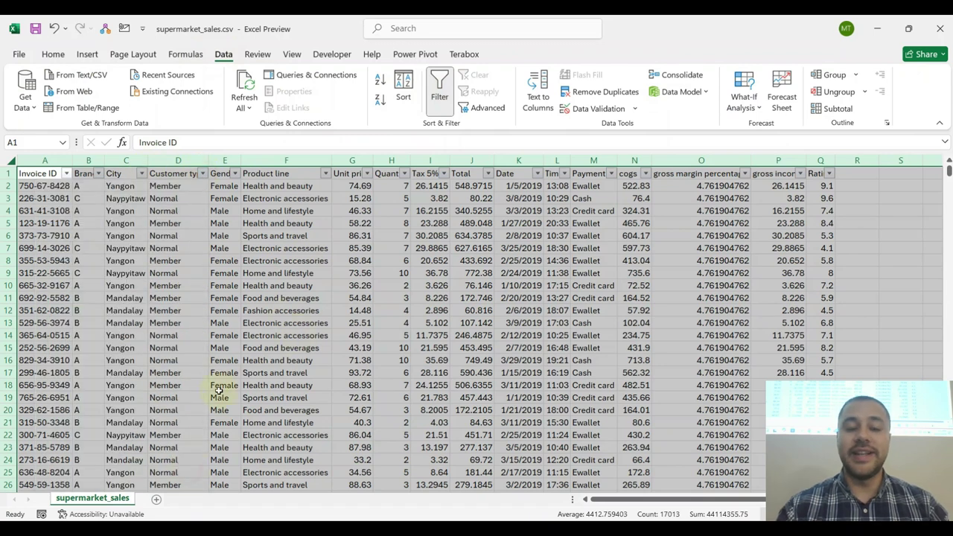
double_click(242, 160)
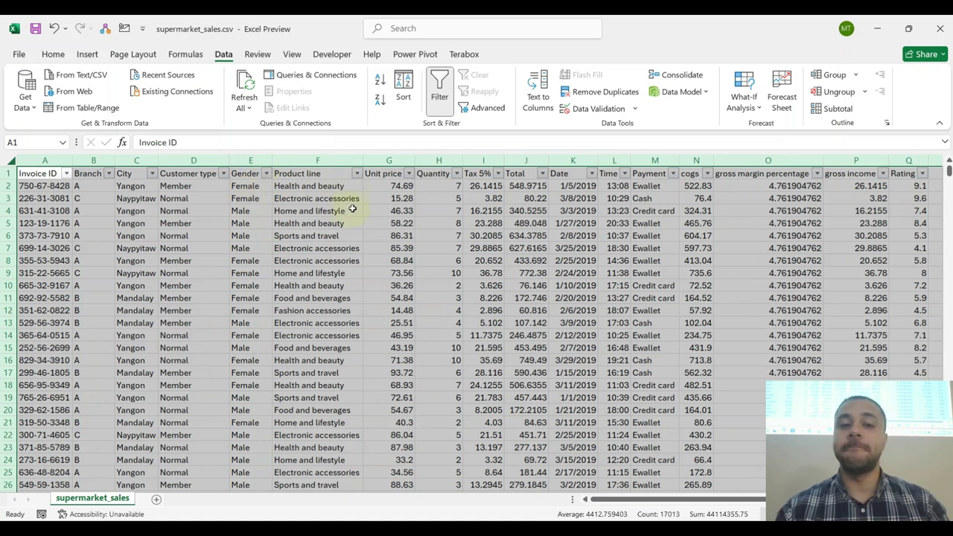
- Examine the first record's Product line, Unit price, Quantity, Total, Date and Time entries
click(350, 186)
click(398, 186)
click(438, 186)
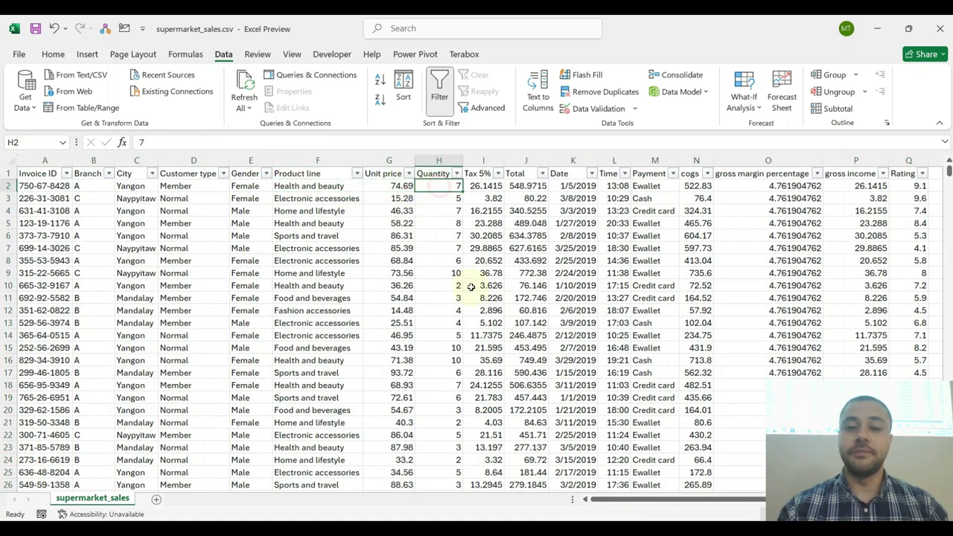
click(524, 186)
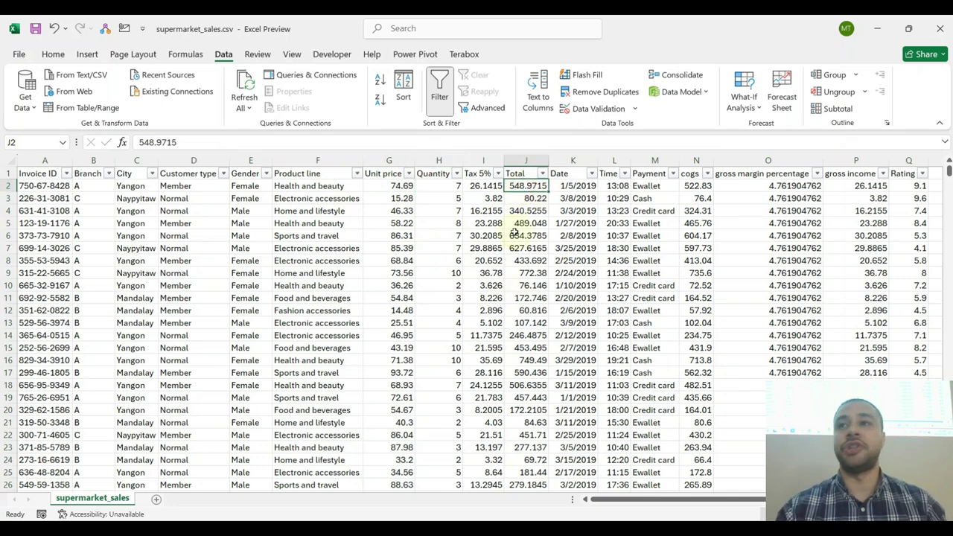
click(576, 186)
click(620, 186)
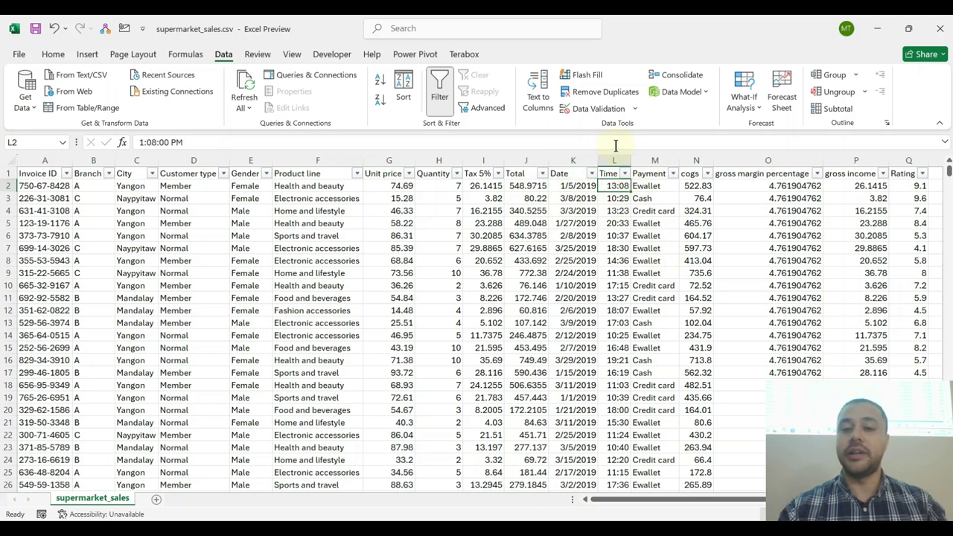
- Check which payment methods the Payment column's filter offers, leaving all of them selected
click(672, 174)
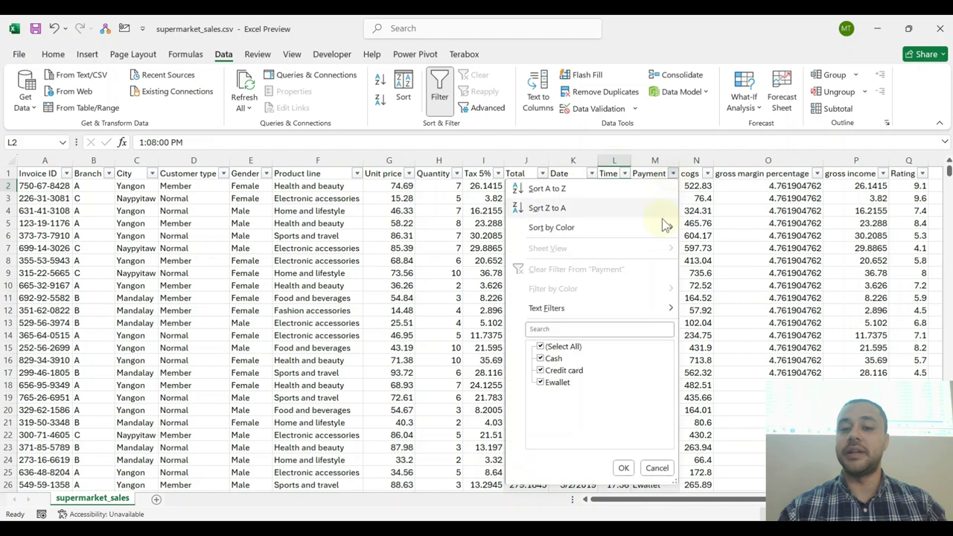
click(679, 167)
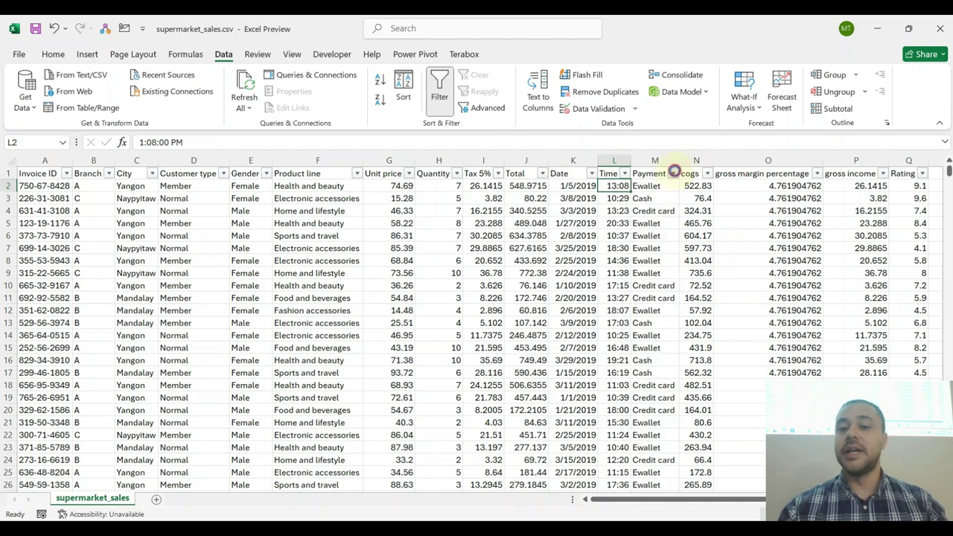
click(673, 173)
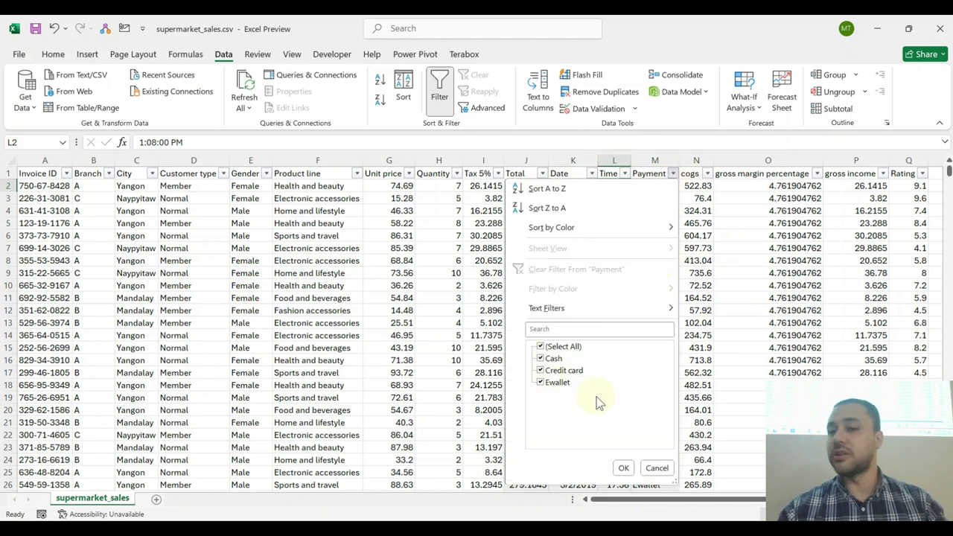
click(623, 468)
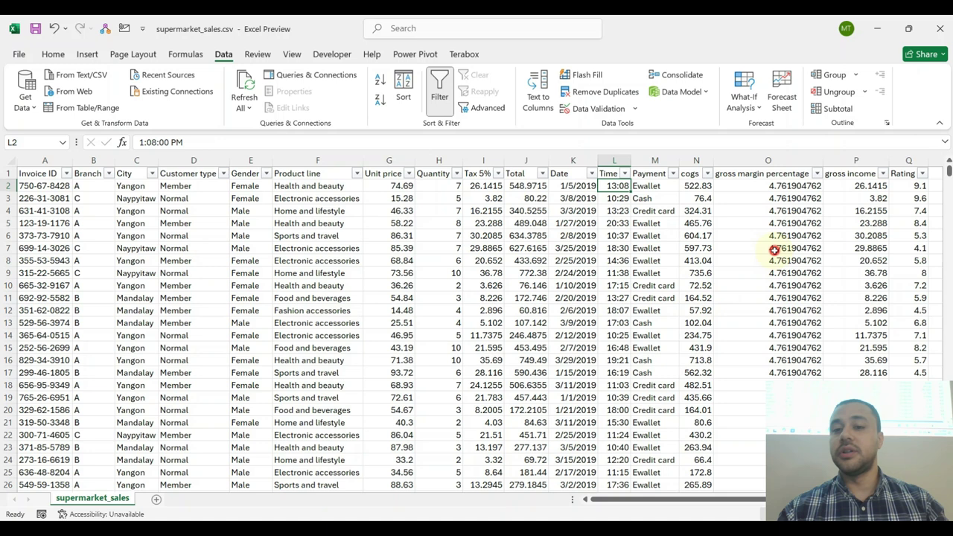
- Examine the cogs, gross margin percentage, gross income and Rating columns
click(693, 172)
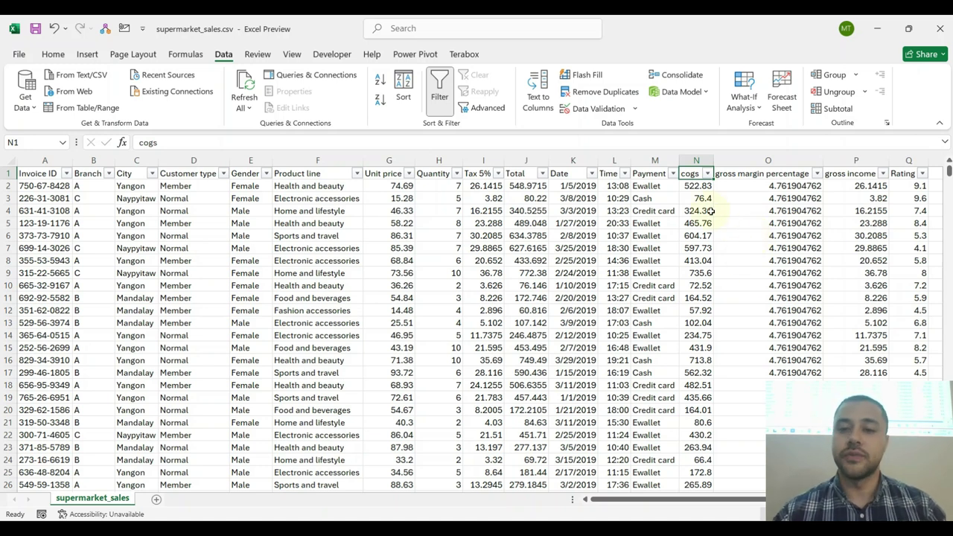
click(761, 185)
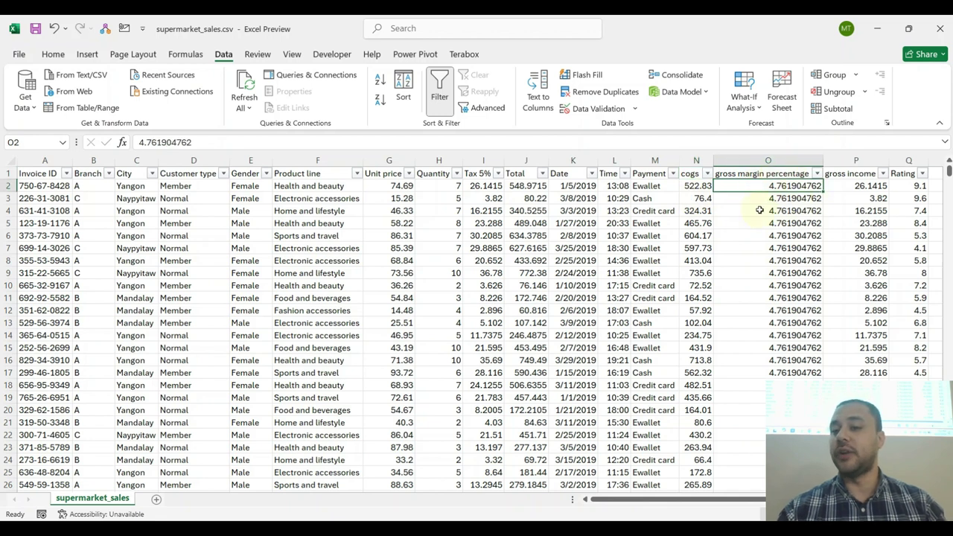
drag(760, 235, 878, 283)
click(715, 185)
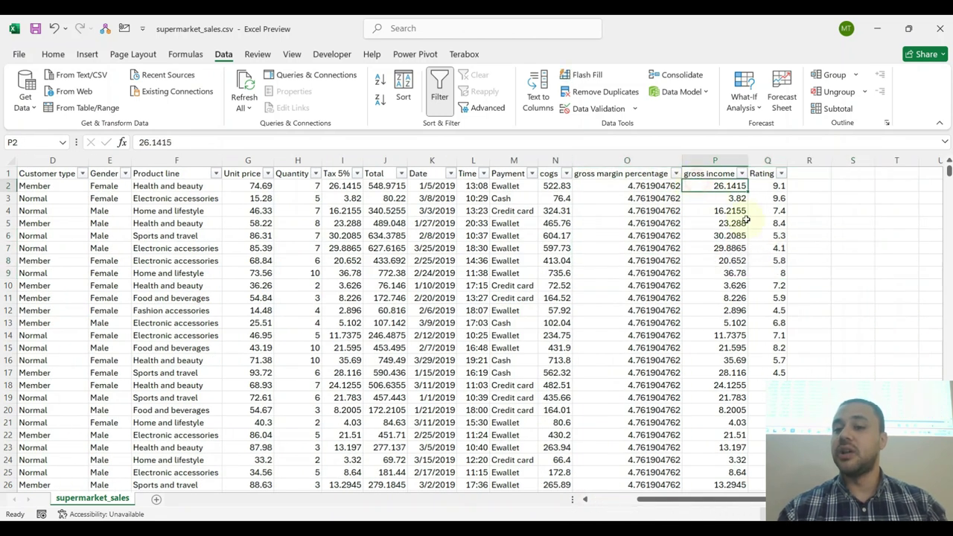
click(763, 183)
drag(503, 236, 3, 264)
drag(839, 234, 826, 257)
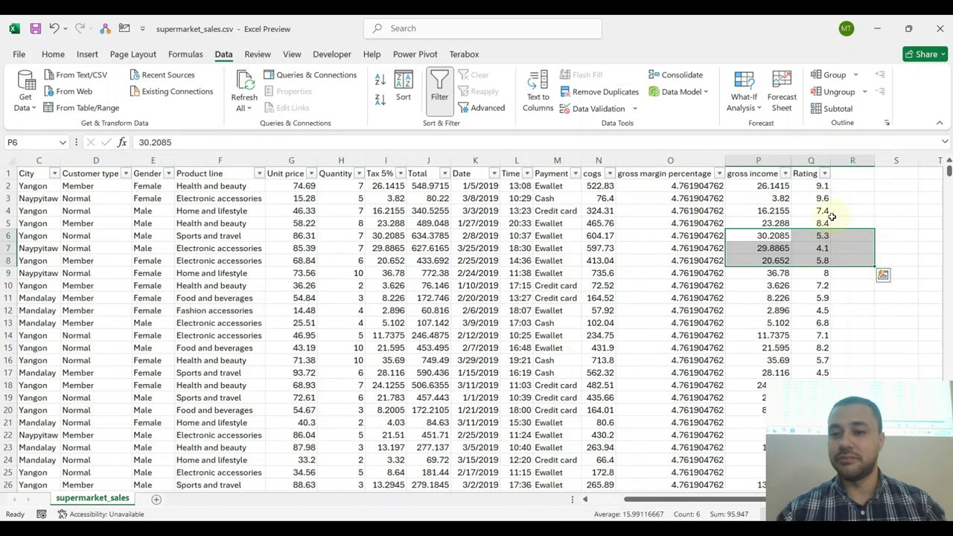
scroll(298, 223, left, 2)
click(190, 260)
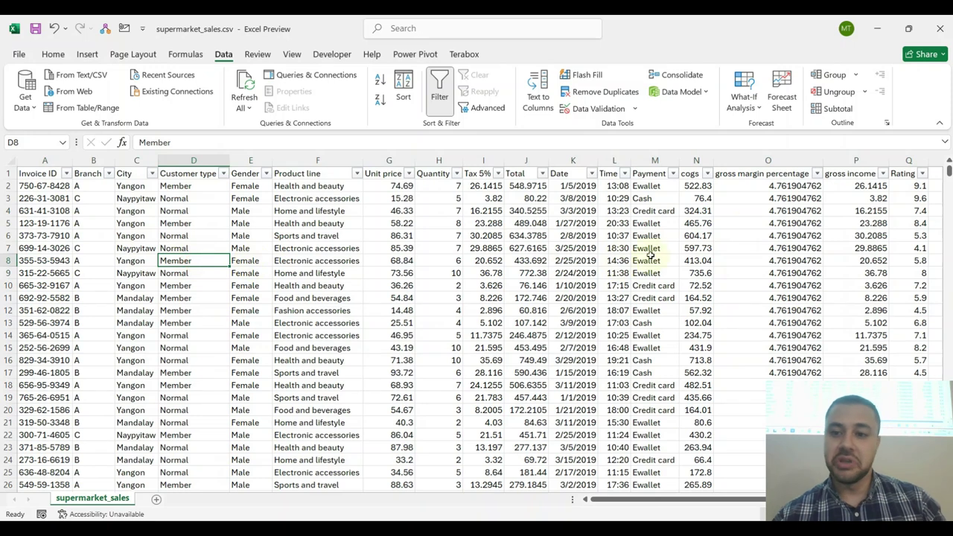
drag(751, 237, 7, 257)
click(755, 297)
click(484, 360)
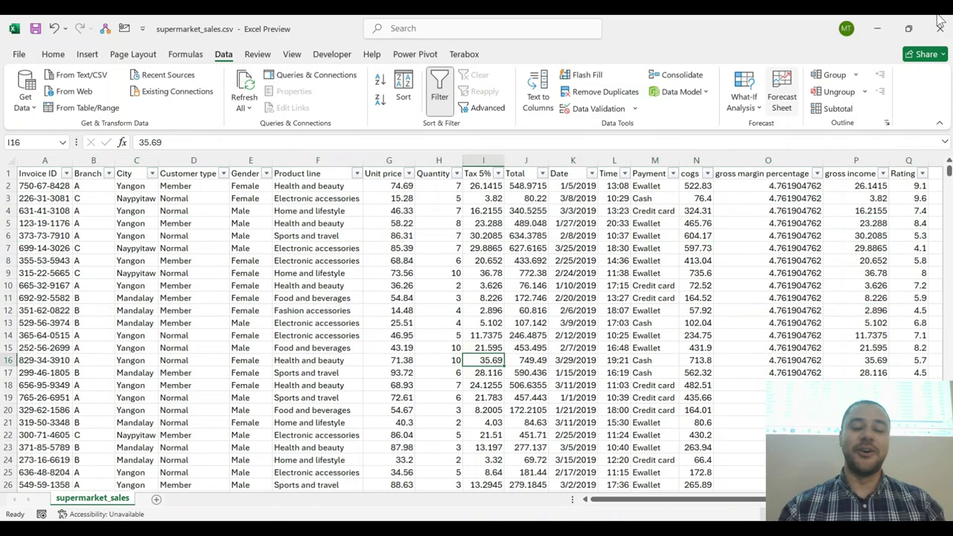
- Save supermarket_sales.csv and close both the workbook and the Session 5 folder window
key(ctrl+s)
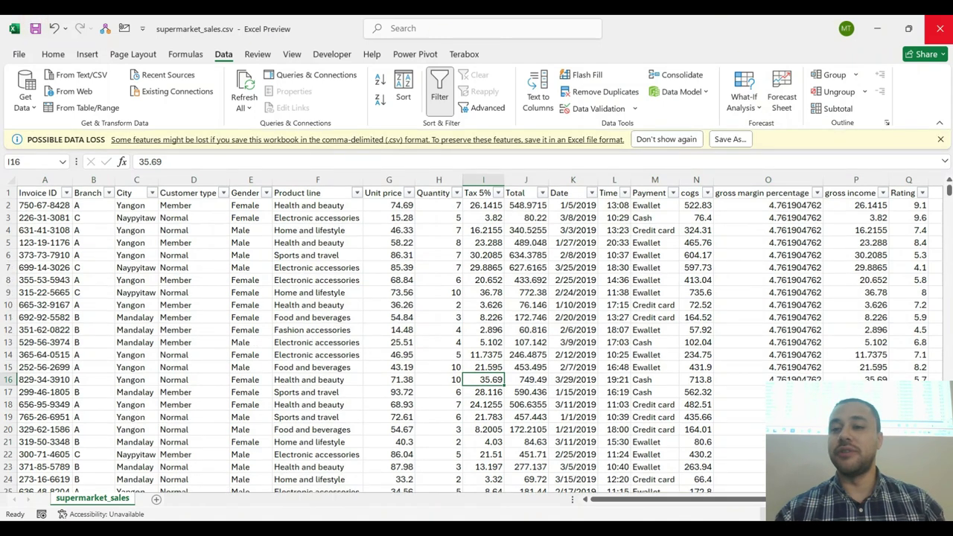
click(941, 30)
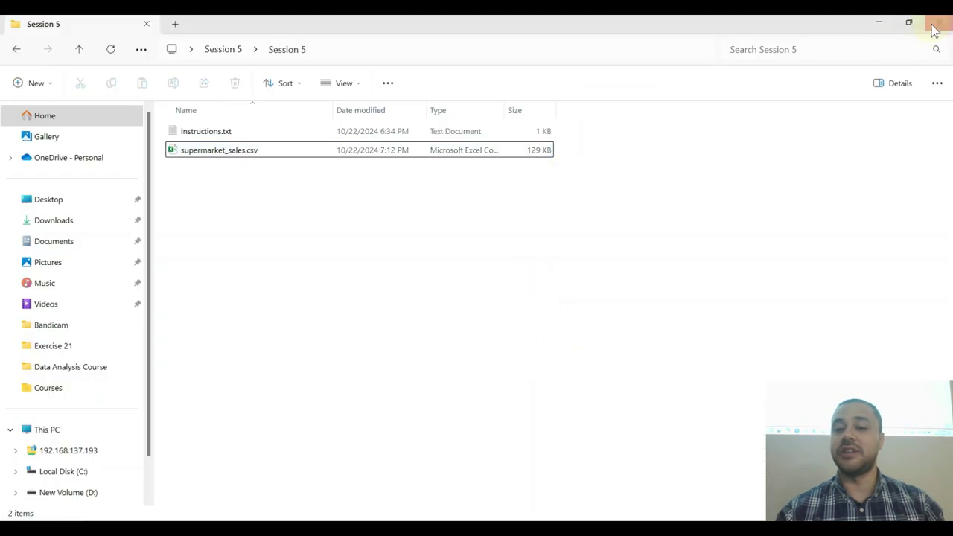
click(940, 25)
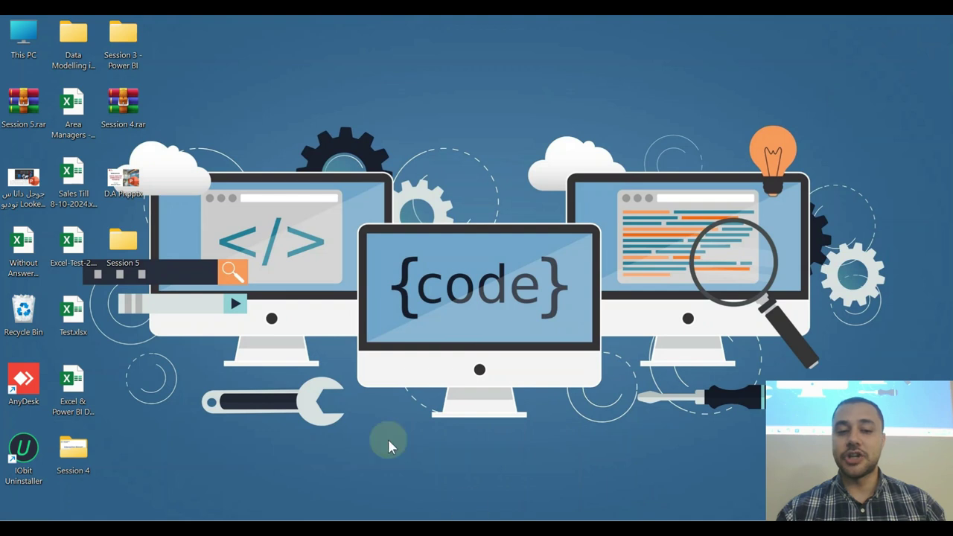
- Open the Session 5 folder from the desktop and minimize its window
double_click(123, 245)
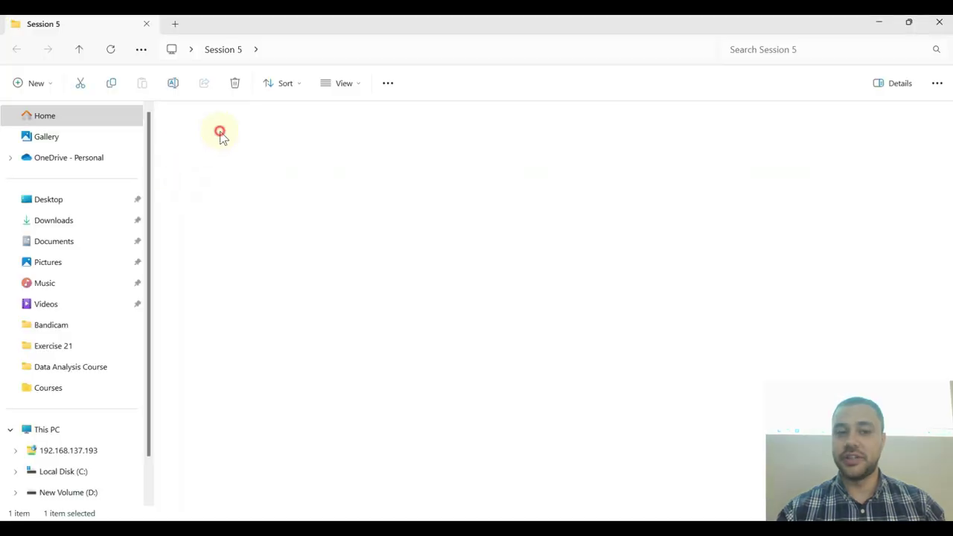
click(878, 22)
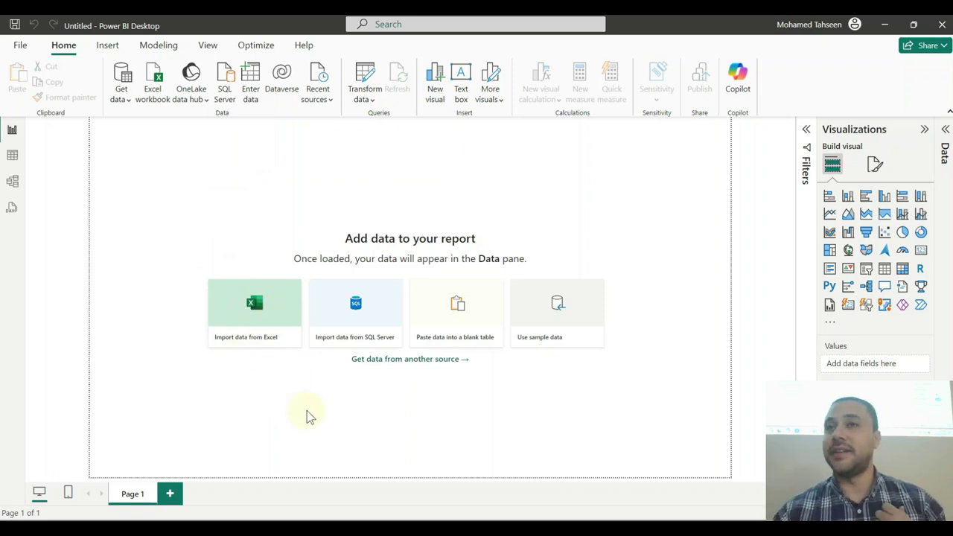
click(274, 309)
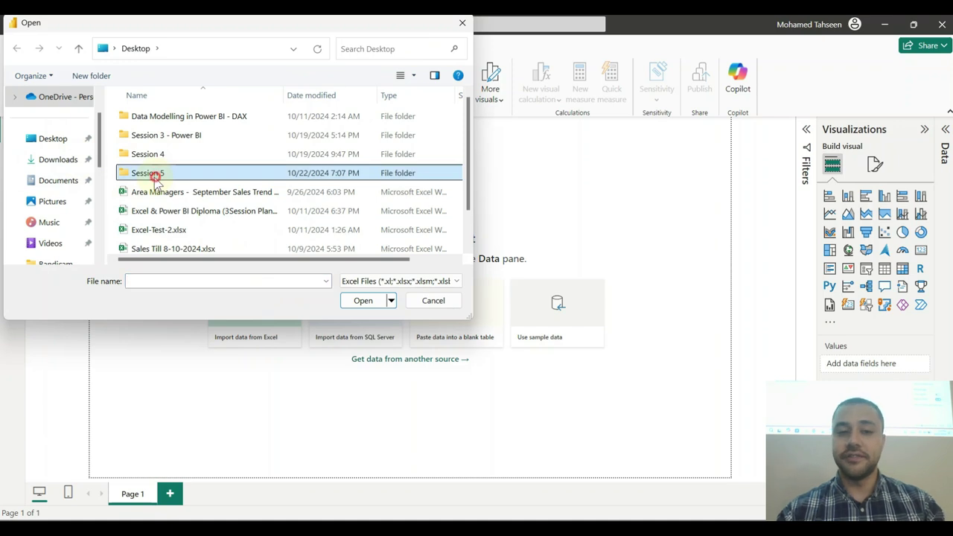
double_click(154, 174)
double_click(153, 118)
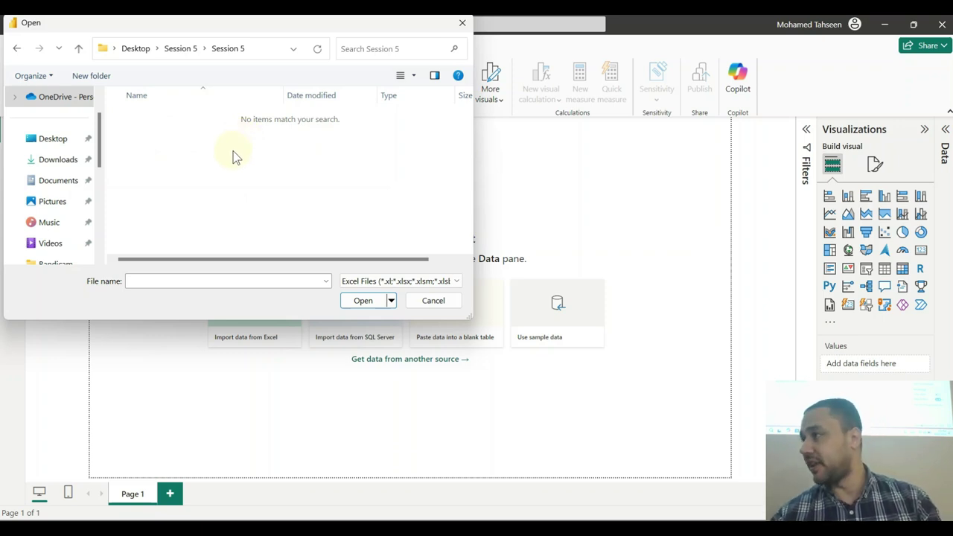
click(433, 300)
- In Power BI Desktop, import supermarket_sales.csv from the inner Session 5 folder as a Text/CSV source and open it in Power Query with Transform Data
click(125, 91)
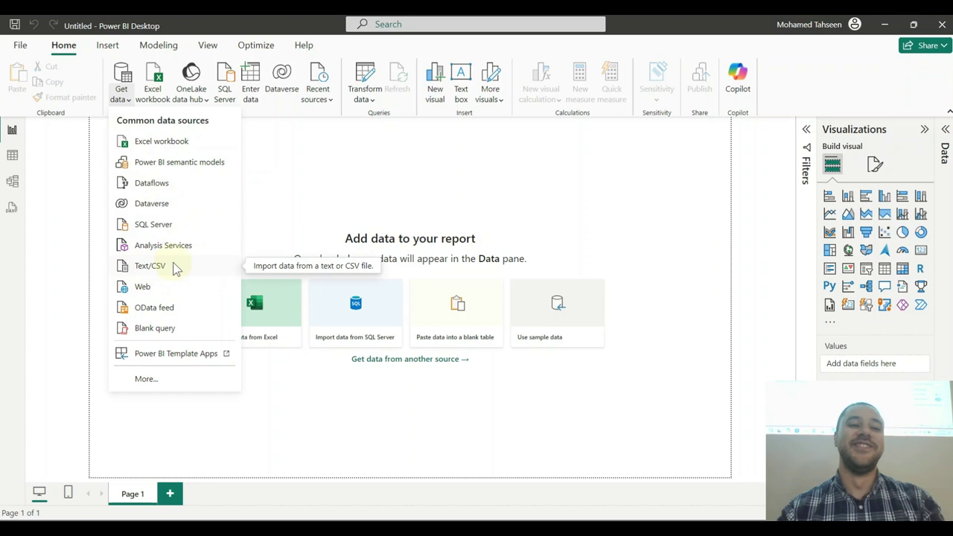
click(173, 268)
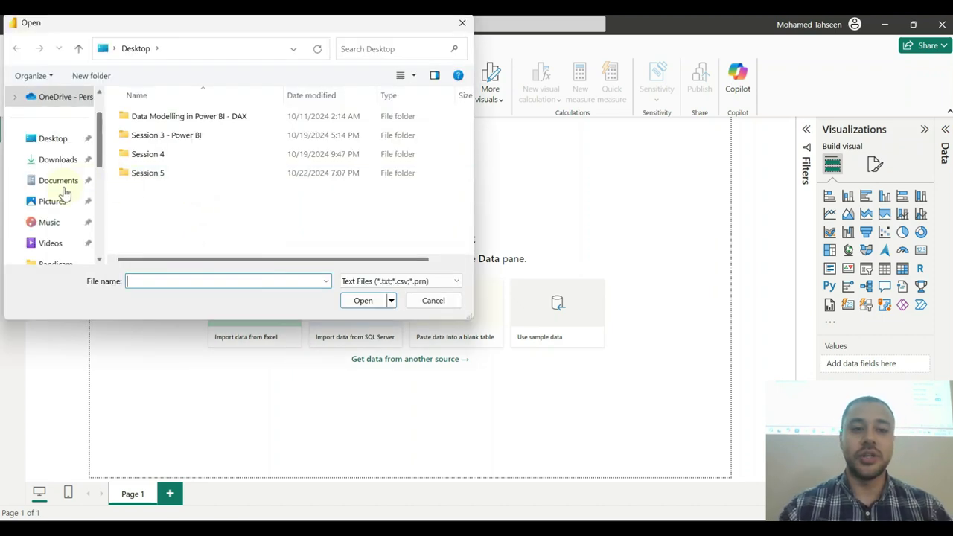
double_click(131, 180)
double_click(153, 118)
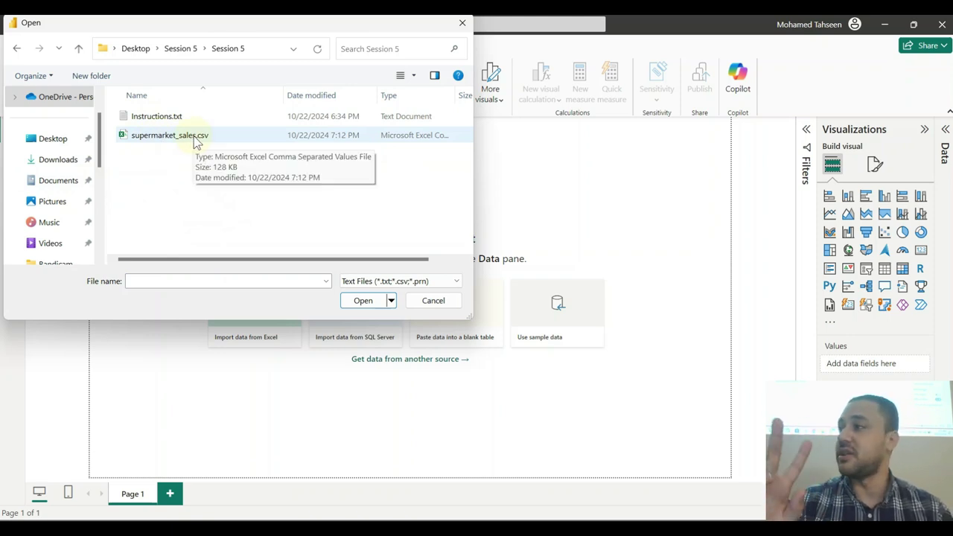
double_click(193, 137)
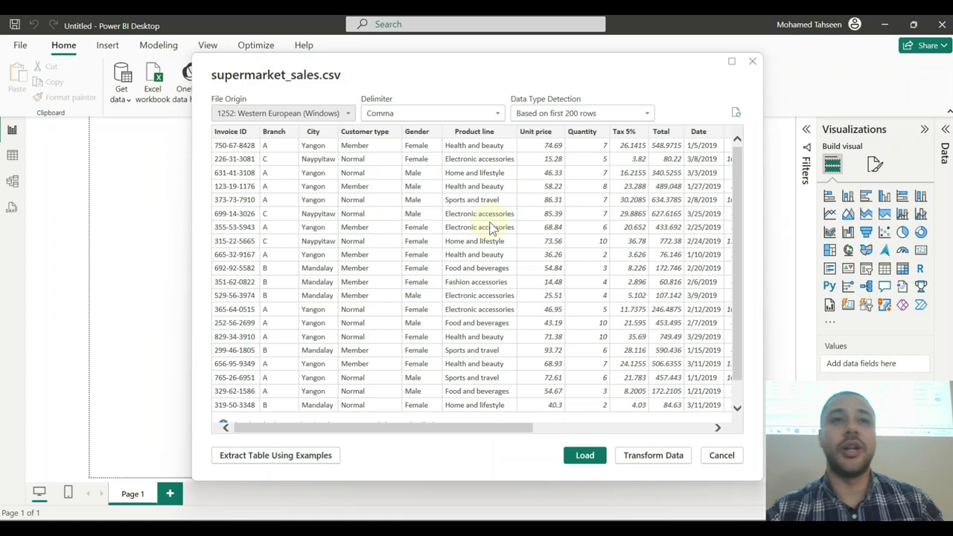
click(672, 456)
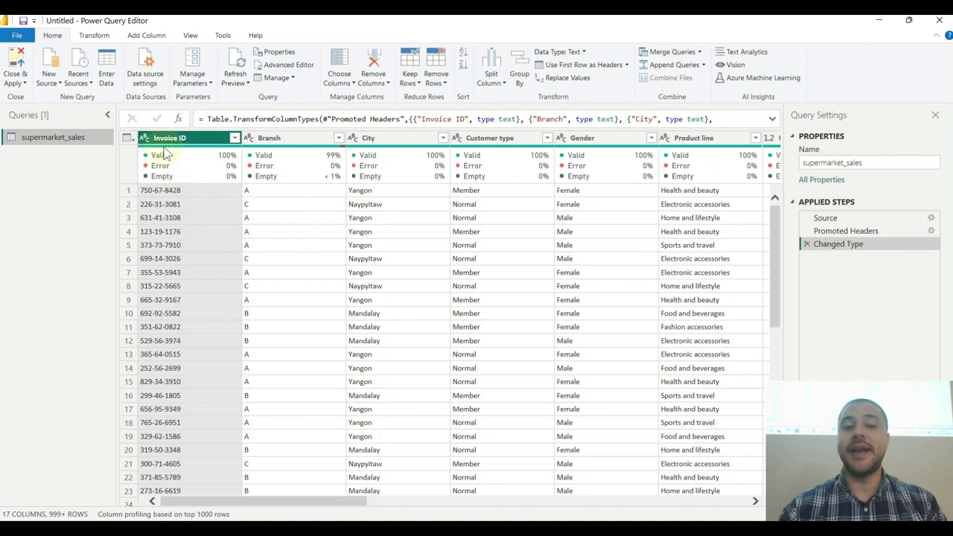
mouse_move(171, 145)
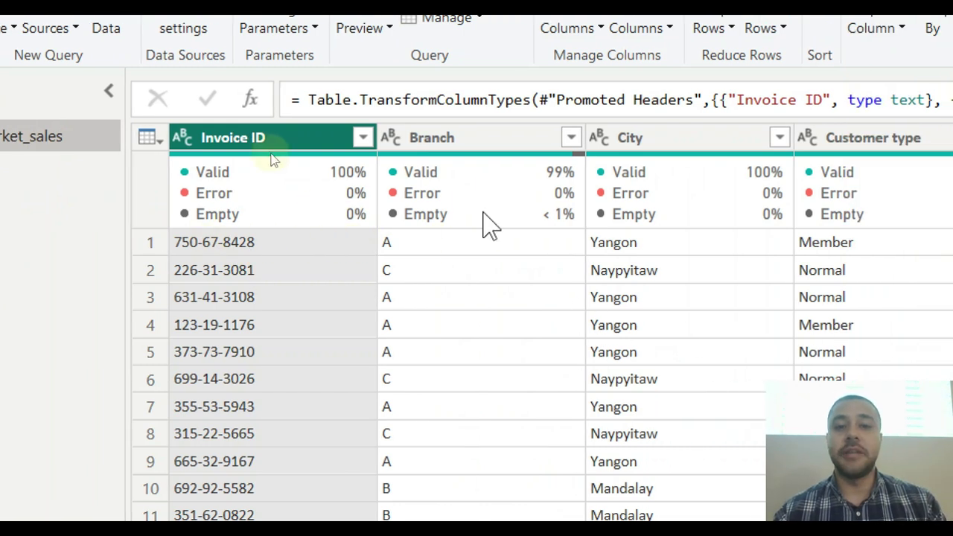
- Review the data type choices for the Branch column and check the assigned types across the remaining columns
click(390, 137)
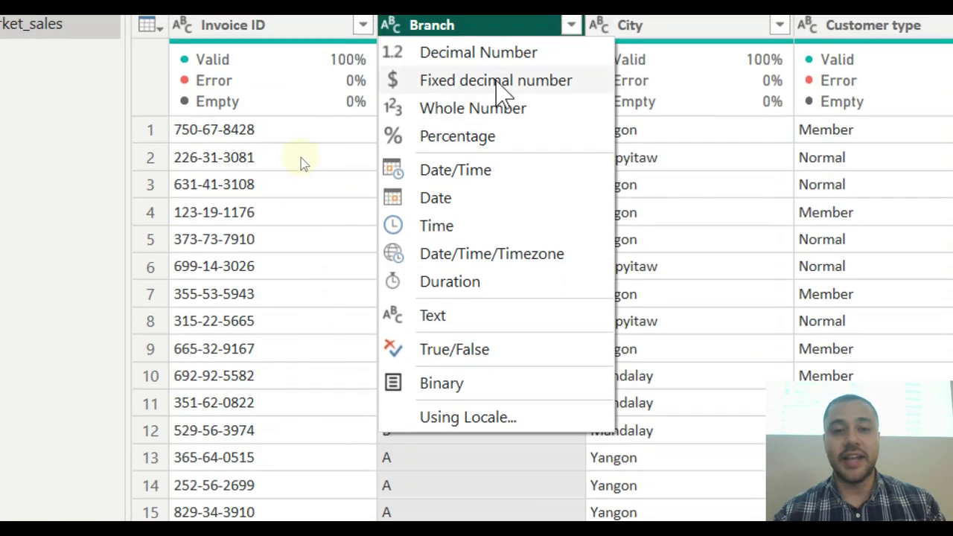
click(294, 173)
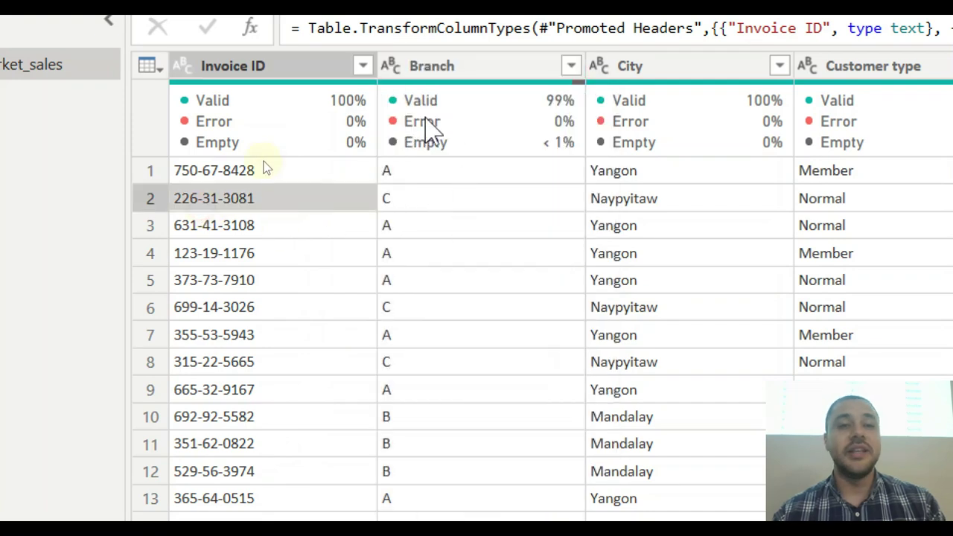
mouse_move(421, 112)
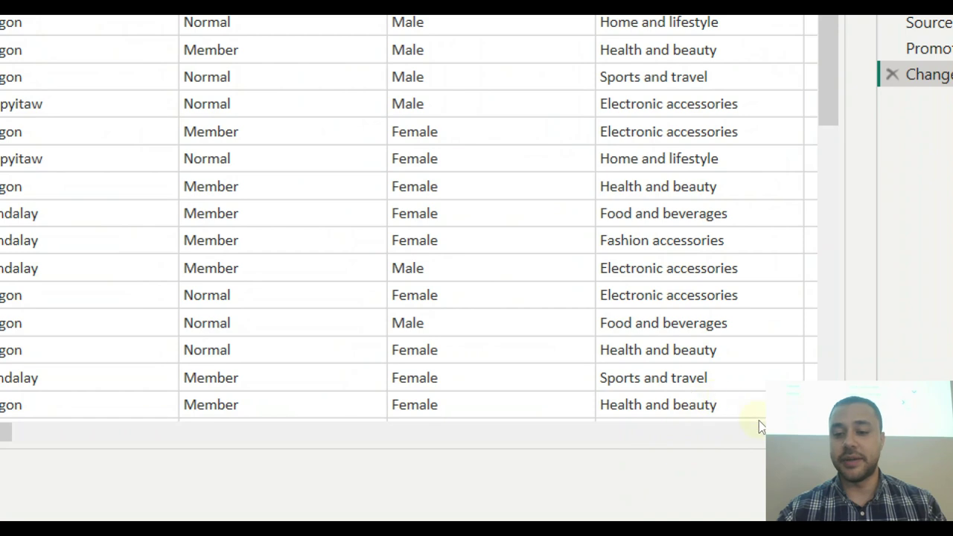
scroll(755, 424, right, 8)
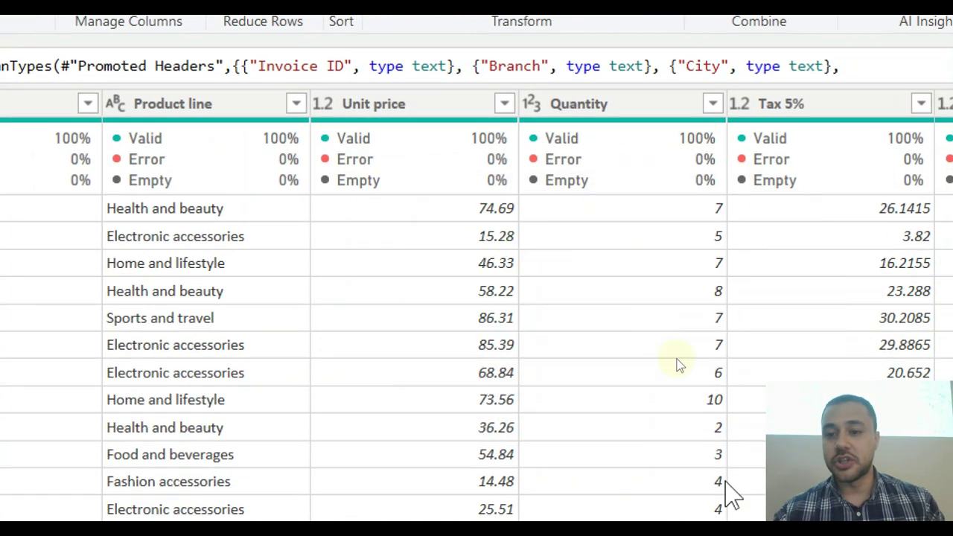
scroll(754, 426, right, 5)
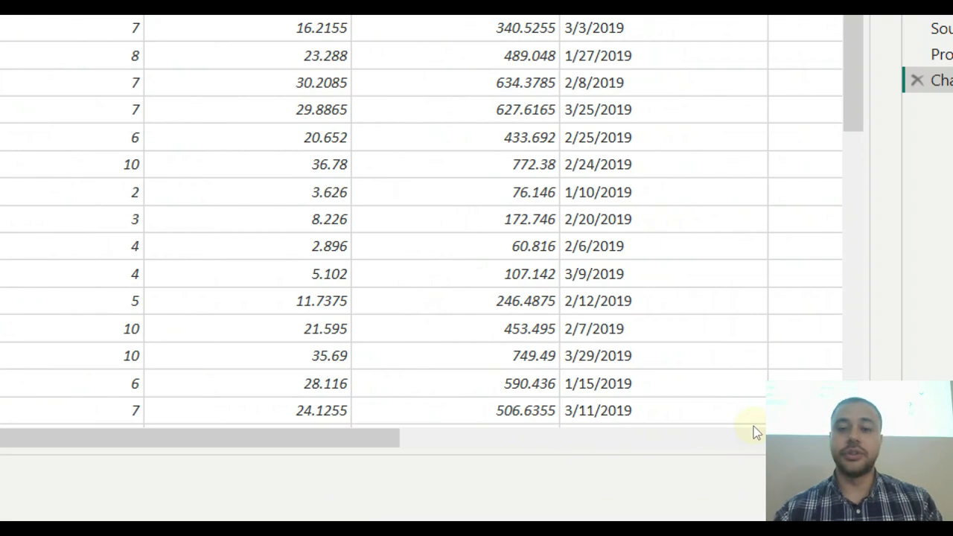
scroll(754, 426, right, 4)
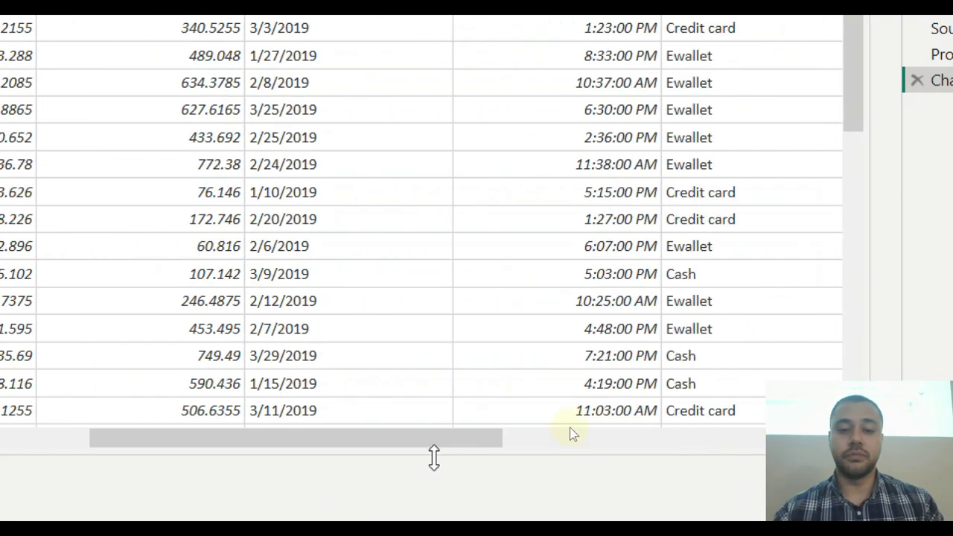
scroll(570, 432, left, 2)
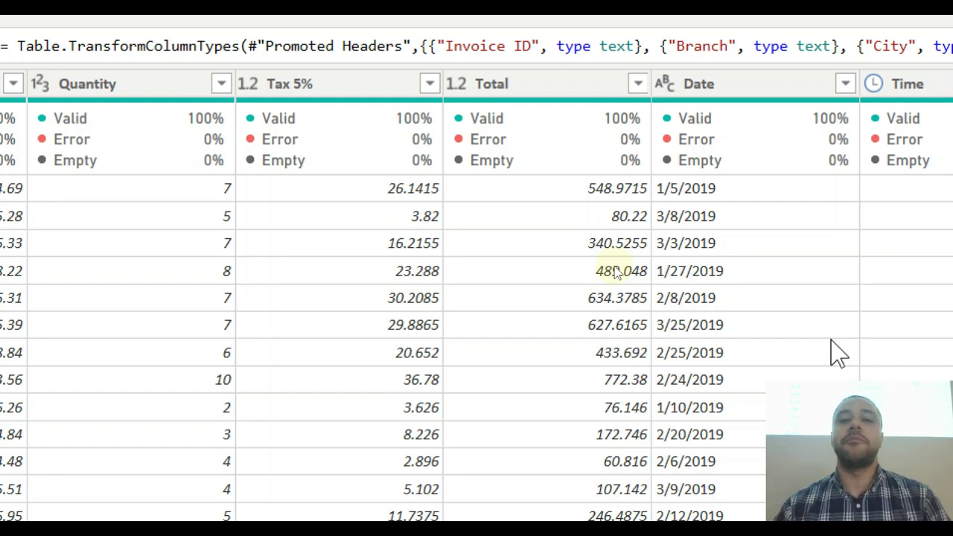
- Review the data type options available for the Date column without choosing one
click(682, 89)
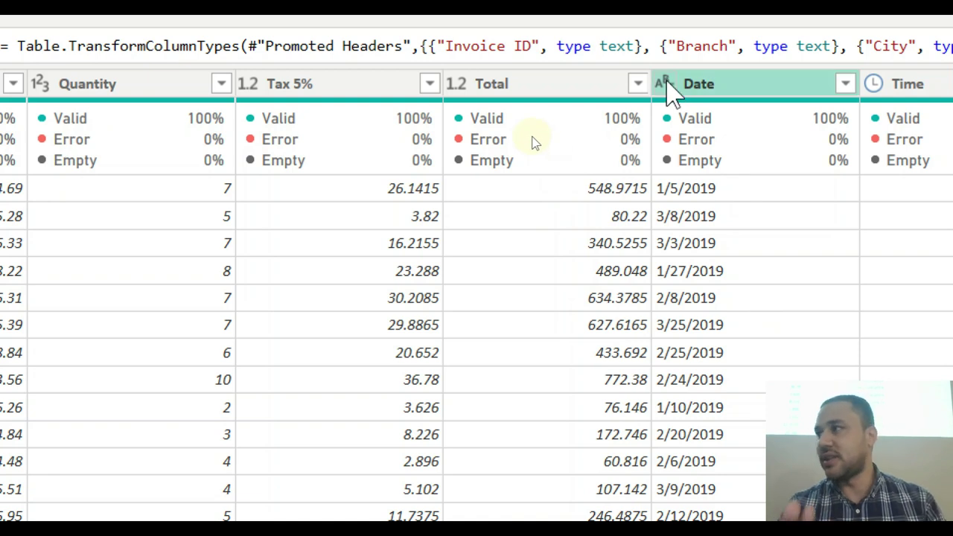
click(621, 204)
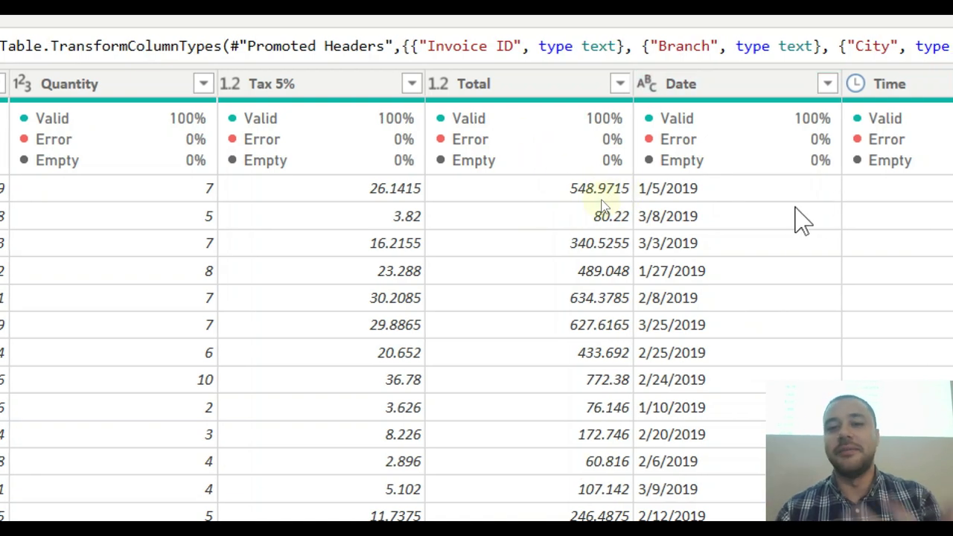
click(679, 95)
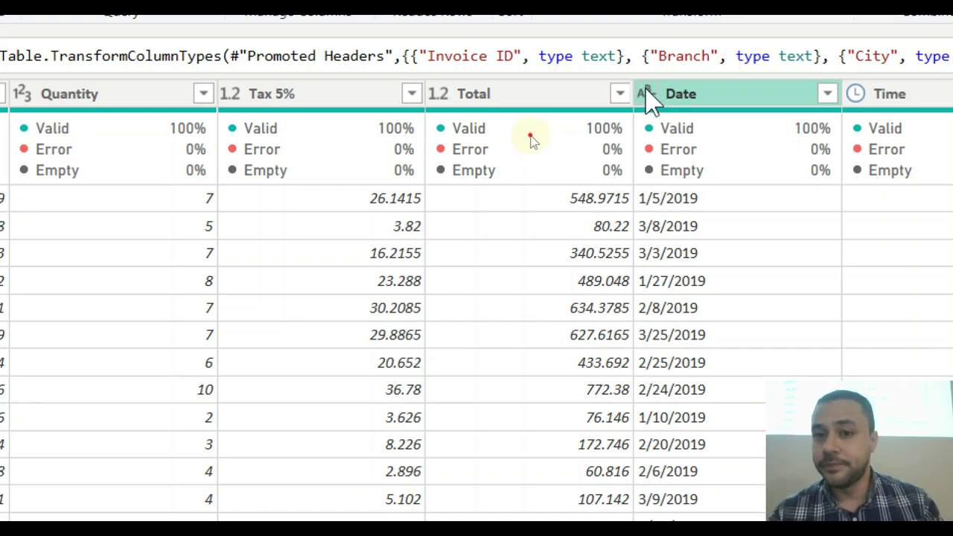
click(648, 96)
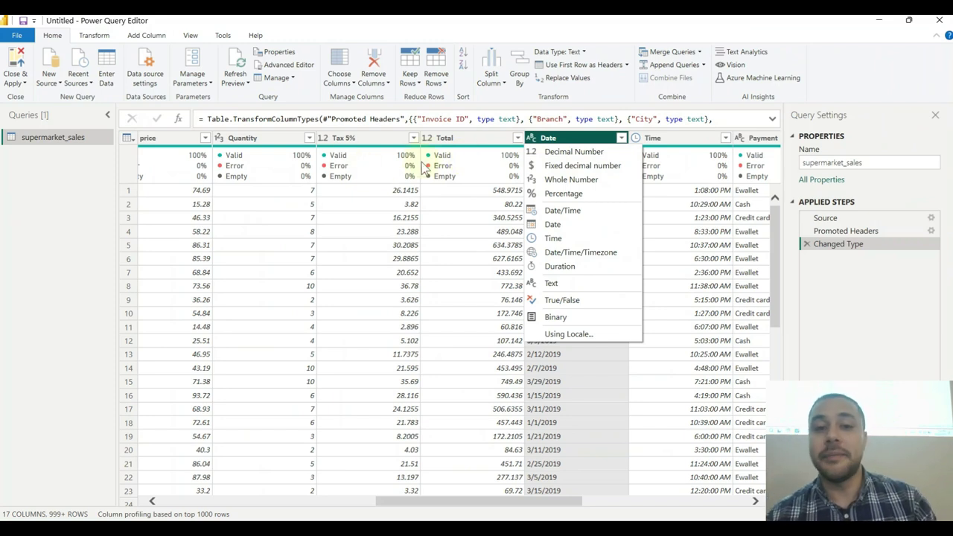
click(382, 218)
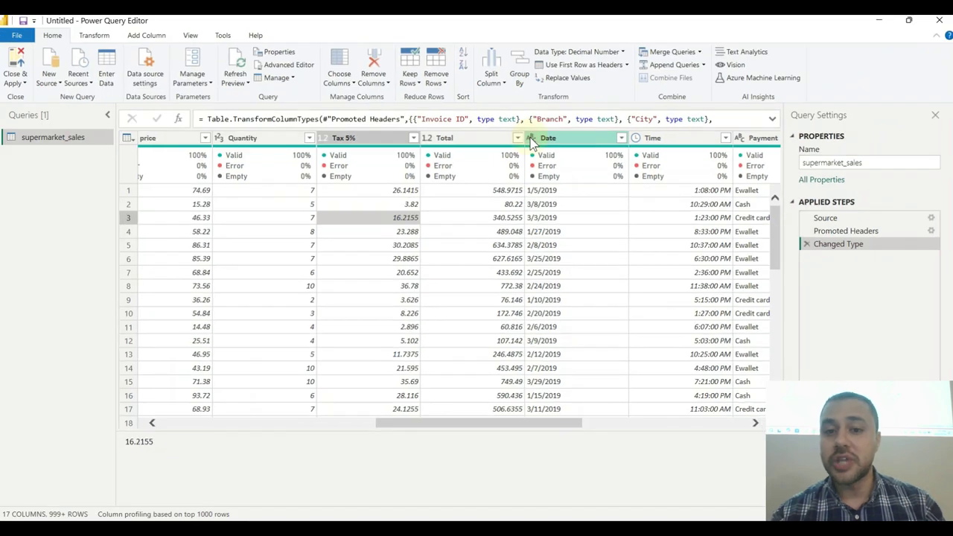
- Change the Date column's data type to Date, replacing the current type conversion
click(419, 135)
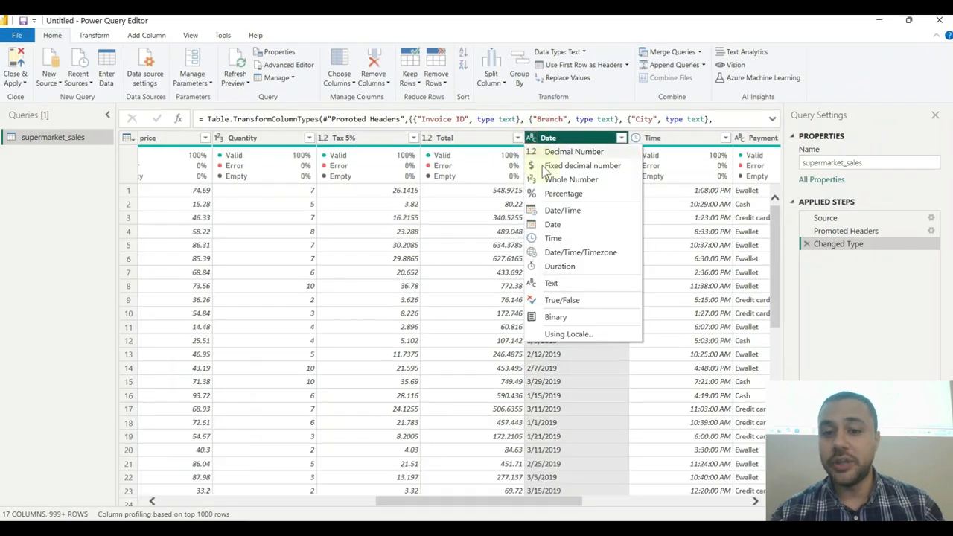
click(557, 224)
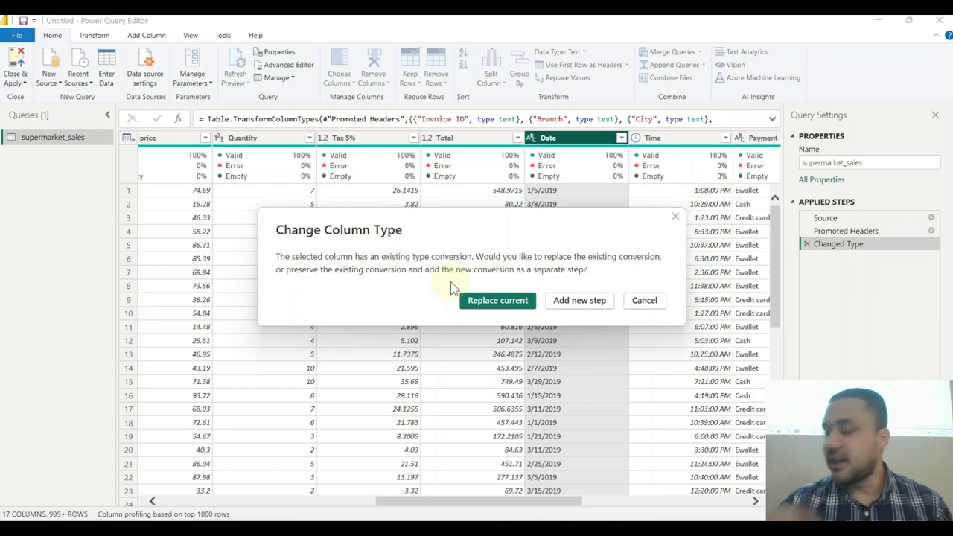
click(498, 302)
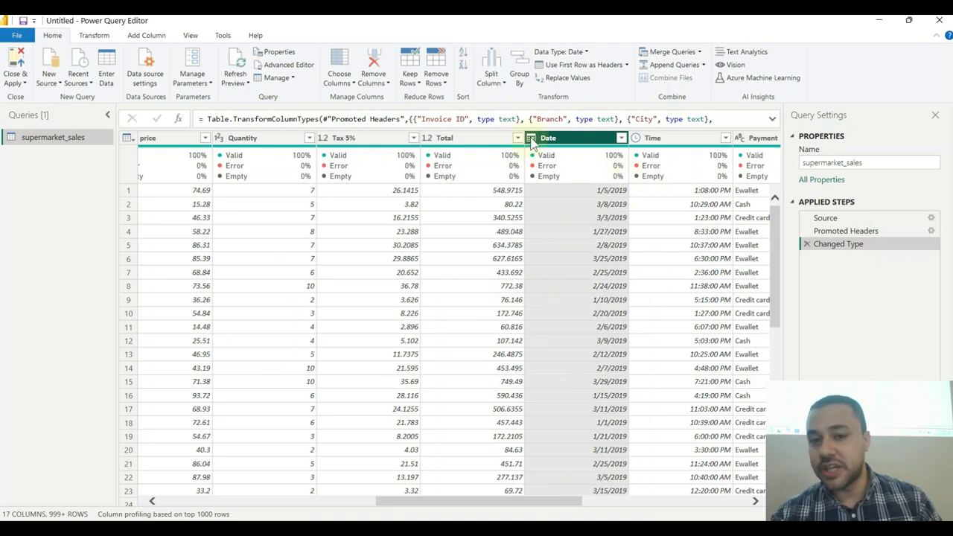
click(550, 237)
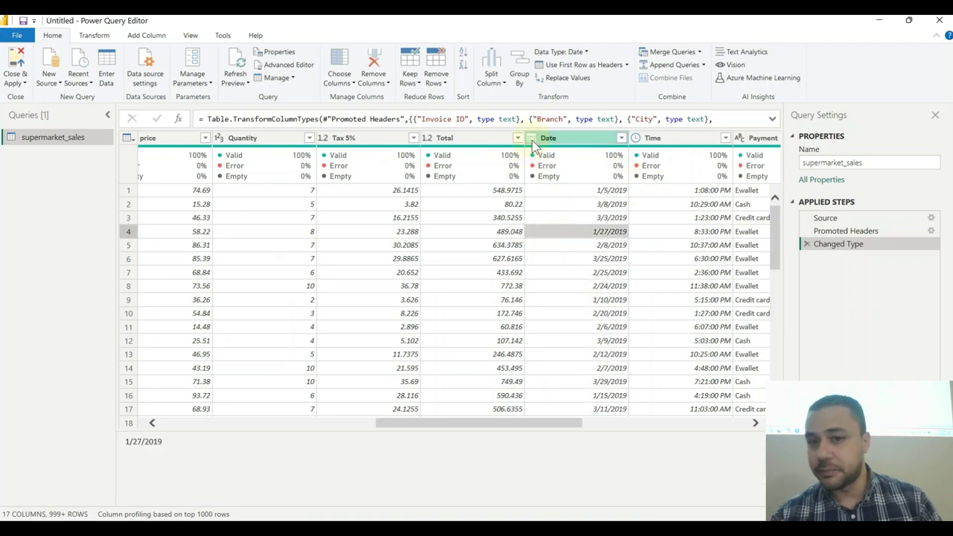
- Turn the Column quality display off and back on while viewing the table's first columns
click(680, 231)
drag(568, 423, 277, 434)
drag(407, 428, 92, 406)
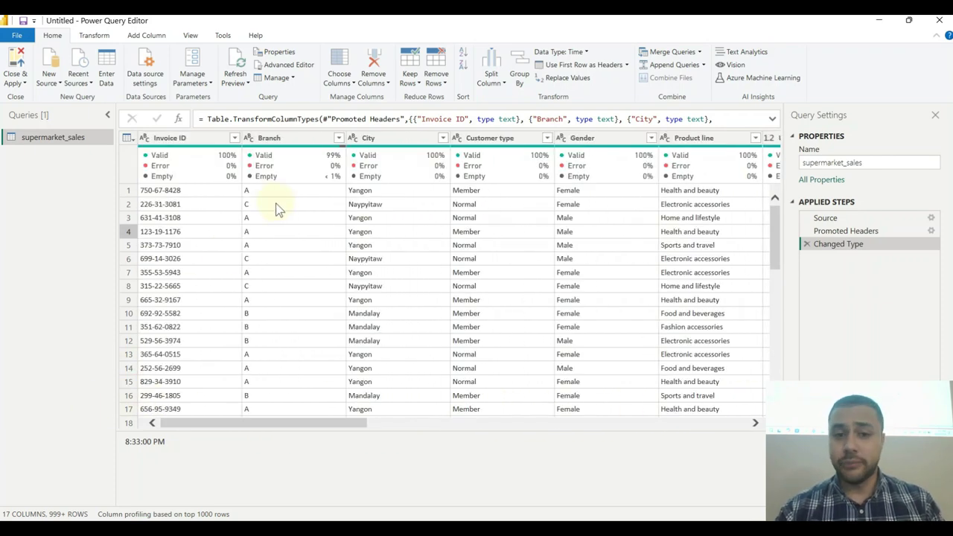
click(191, 35)
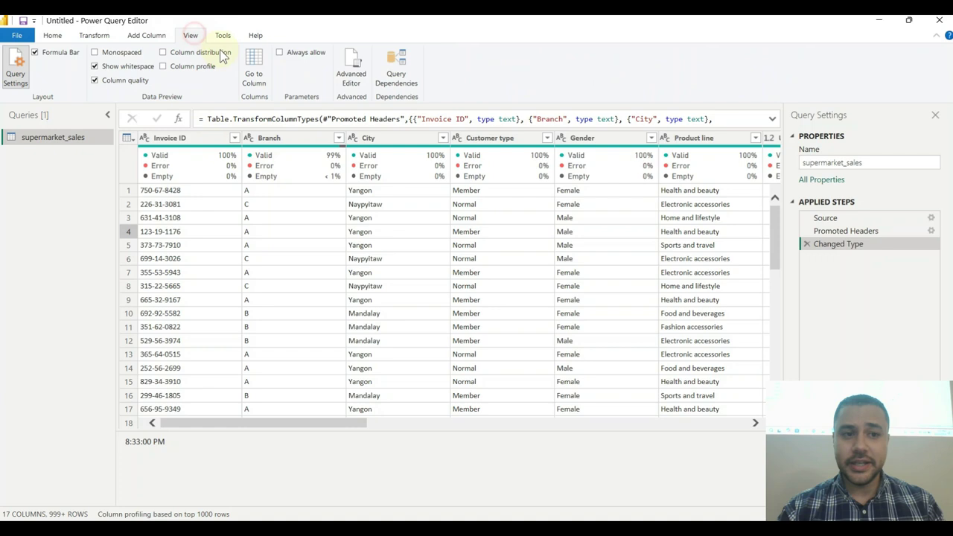
click(112, 84)
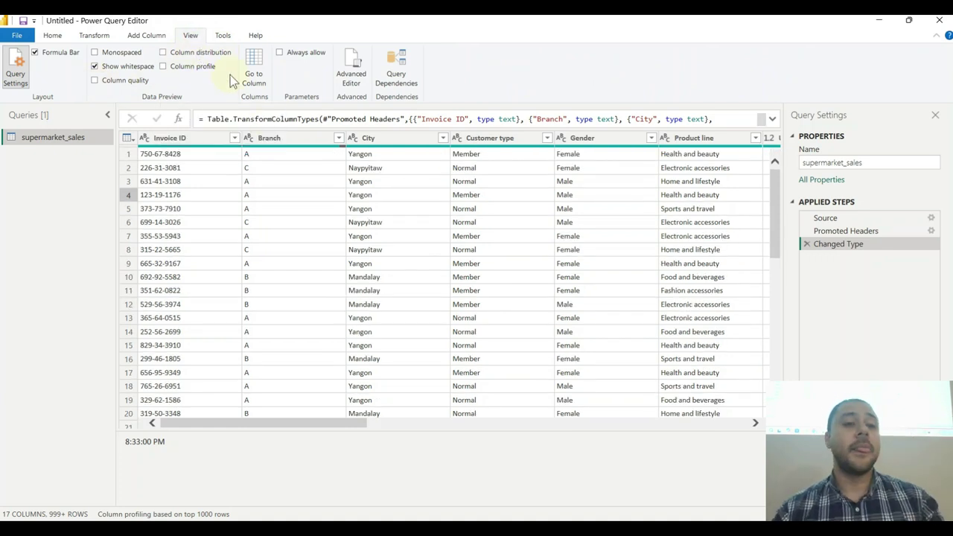
click(95, 81)
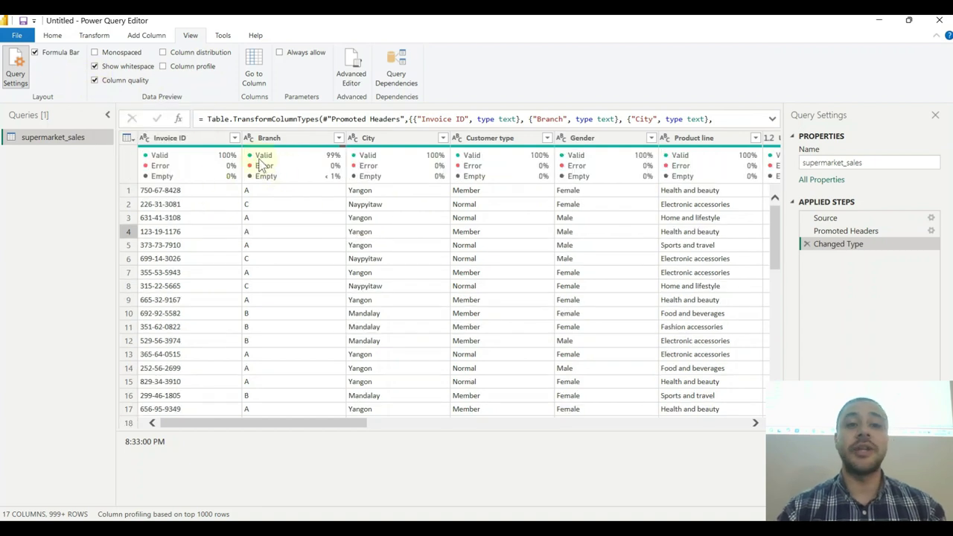
- Check the Branch column's share of empty values and its list of filter values, leaving the filter unapplied
mouse_move(318, 186)
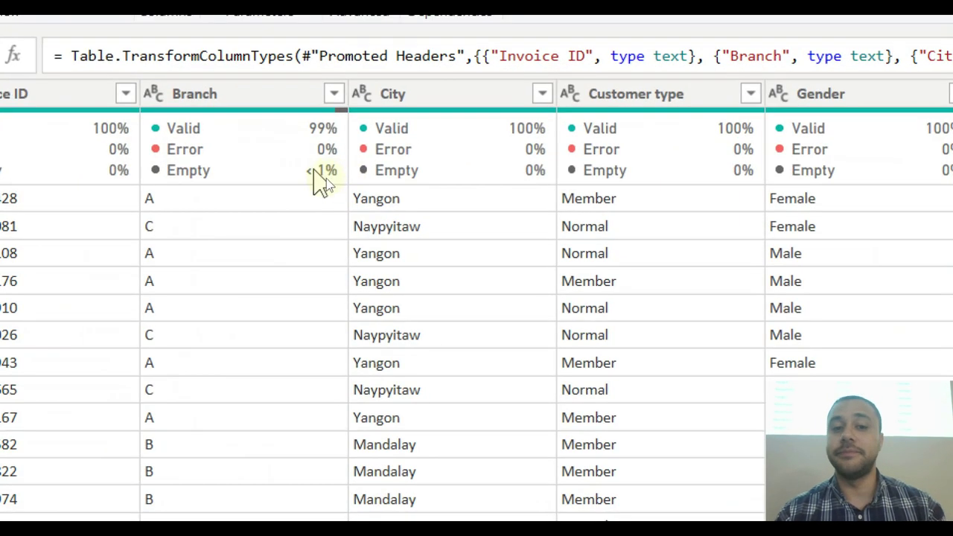
mouse_move(331, 183)
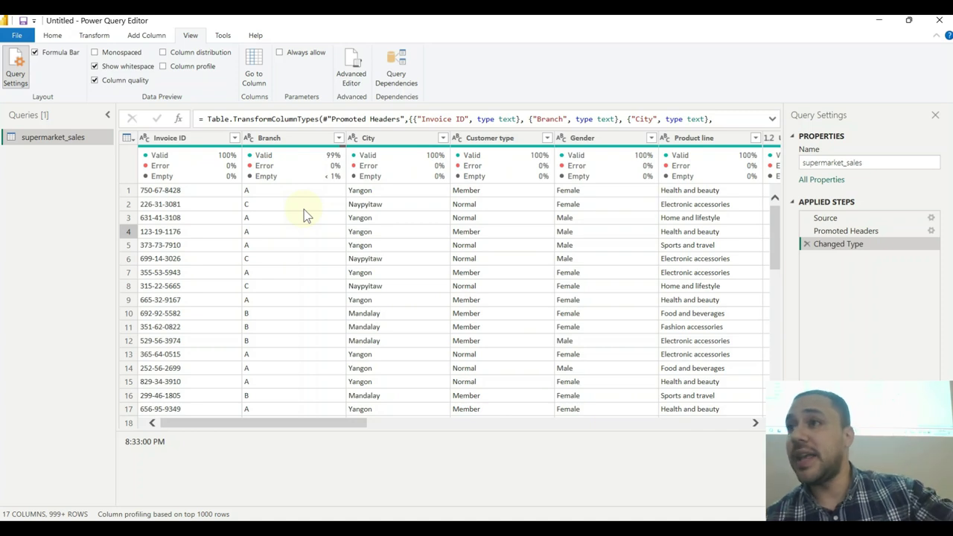
click(338, 138)
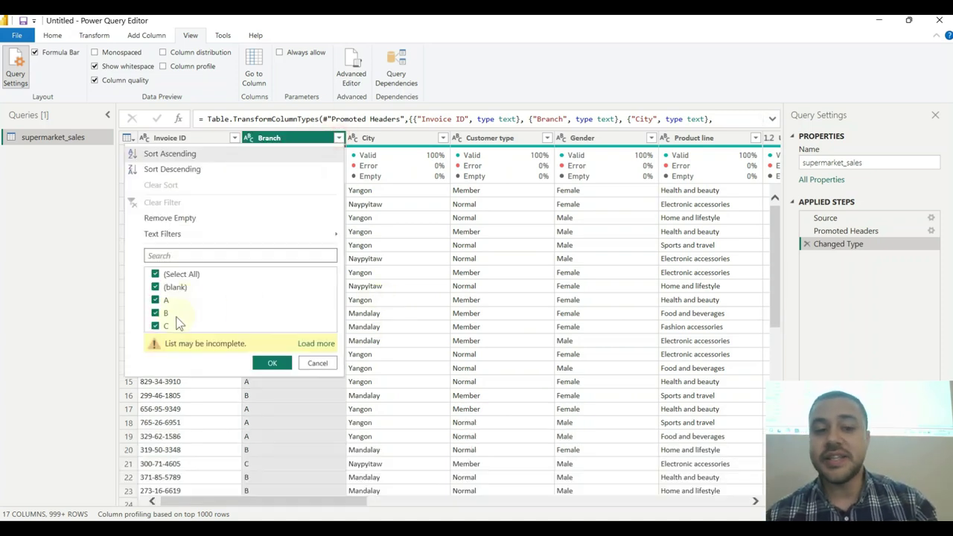
click(332, 367)
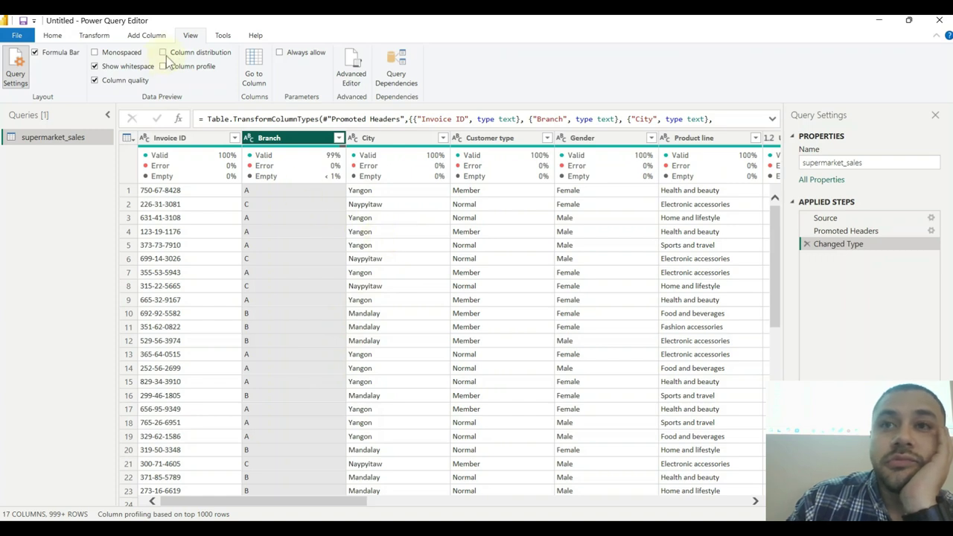
click(61, 35)
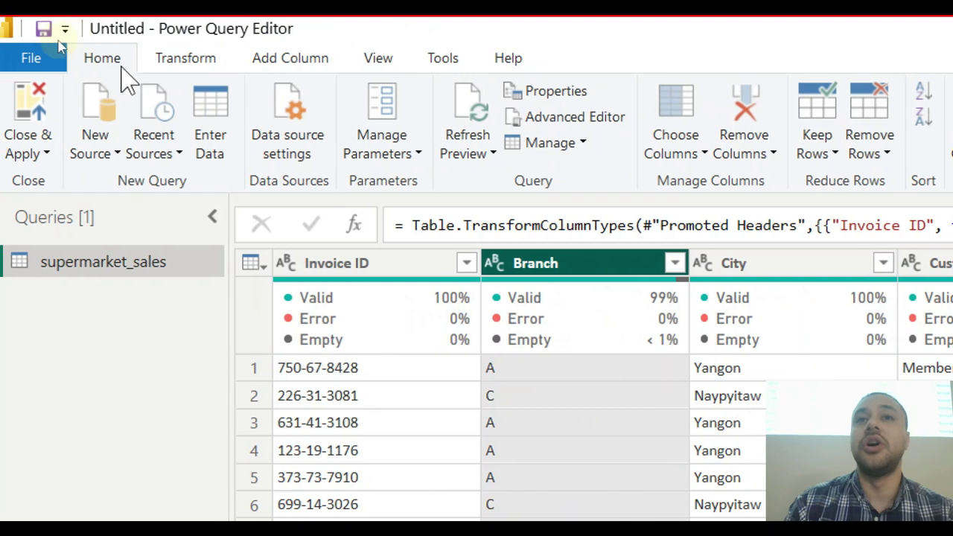
click(385, 58)
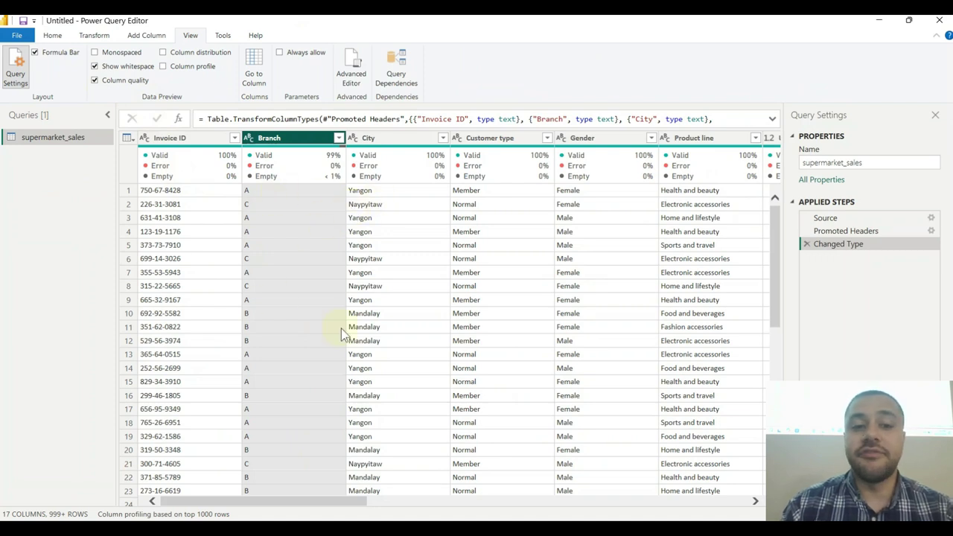
click(315, 217)
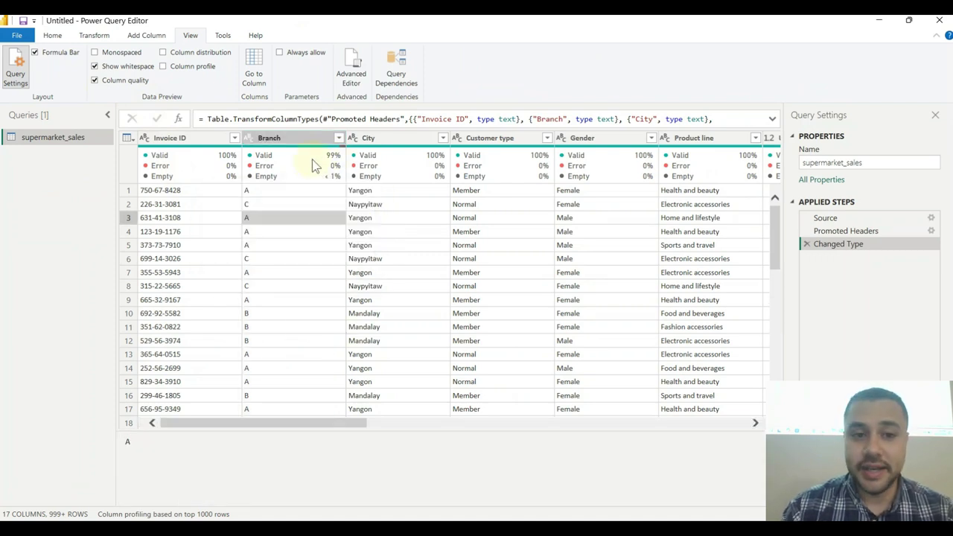
click(307, 139)
click(94, 35)
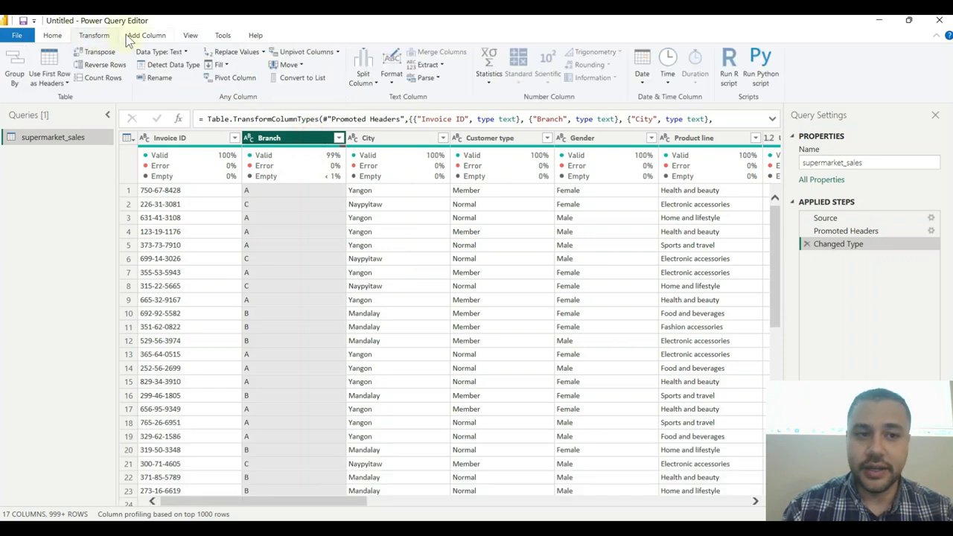
click(58, 37)
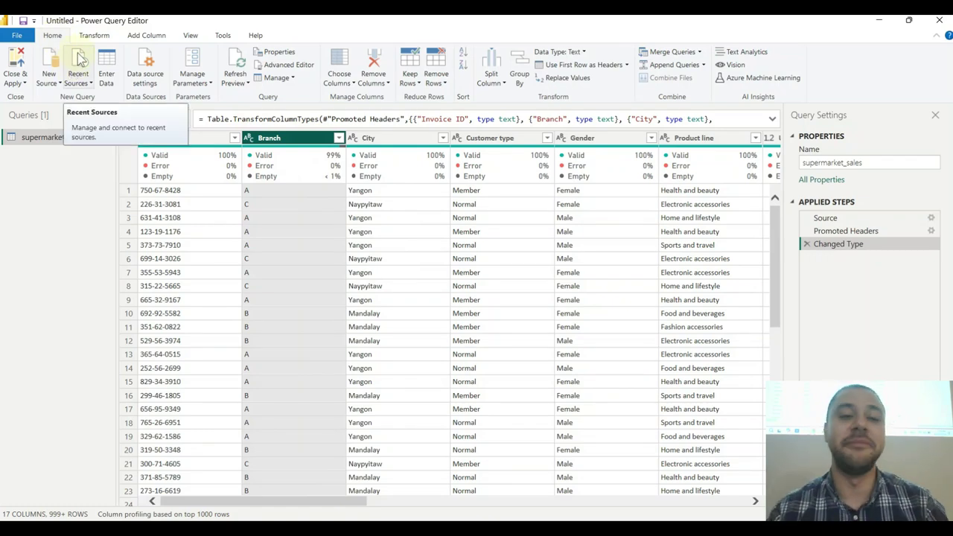
click(338, 138)
click(445, 247)
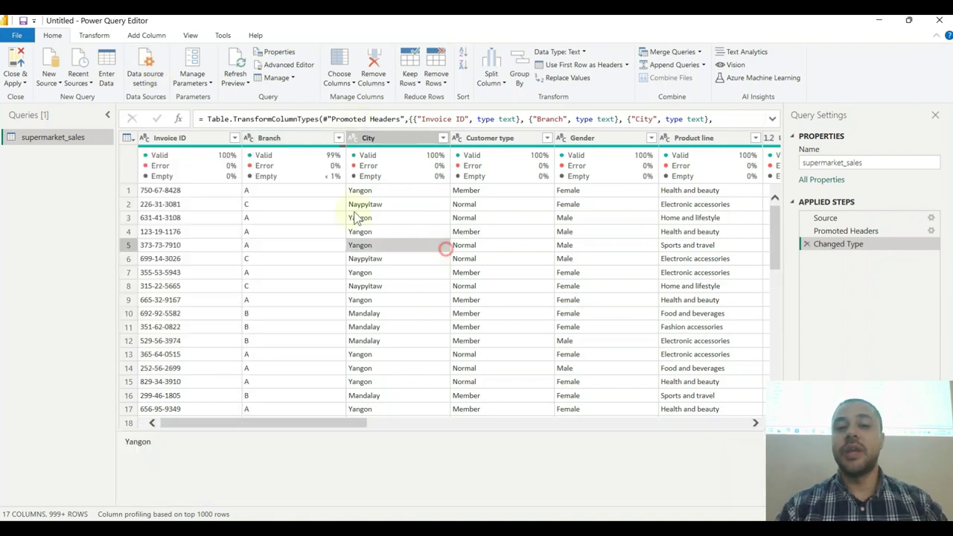
- Review the commands available for the Branch column and its column quality statistics without applying any of them
click(311, 140)
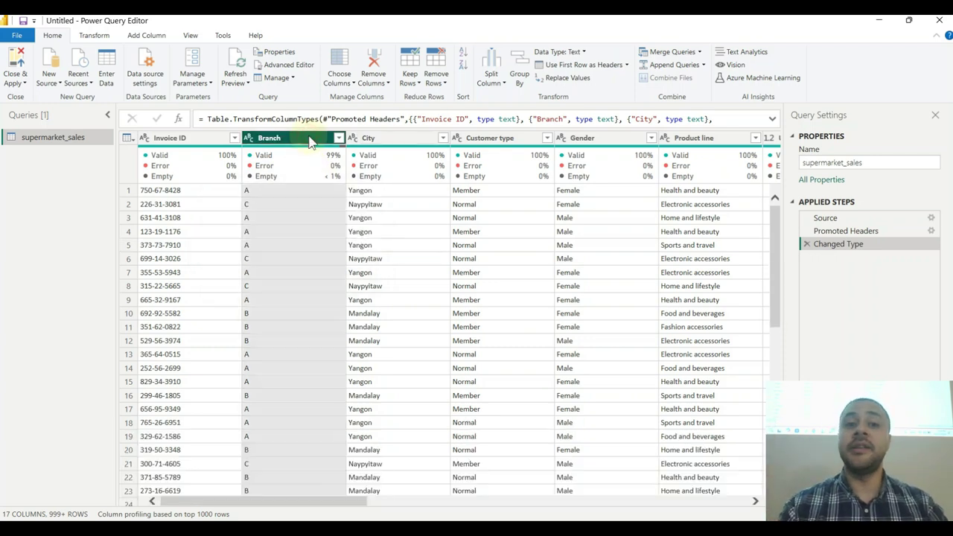
right_click(294, 144)
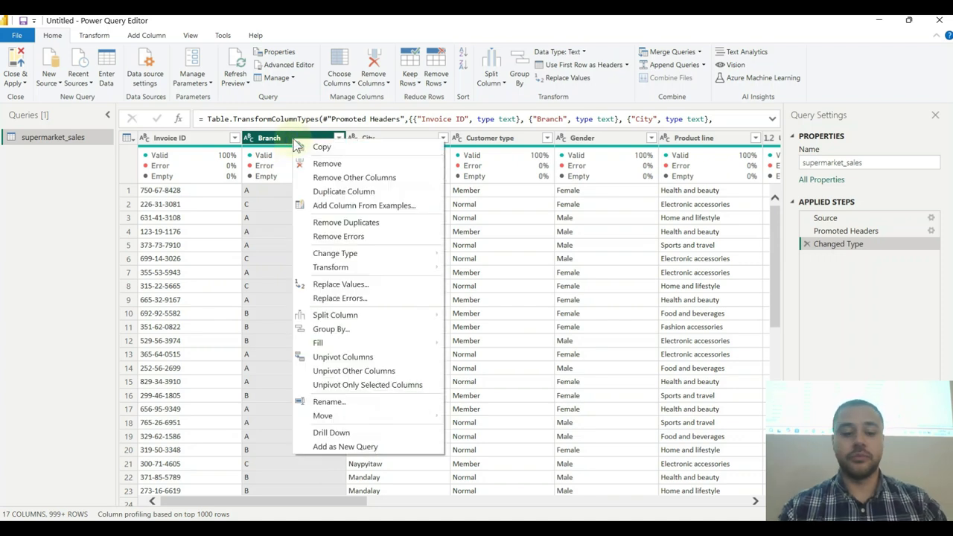
click(266, 231)
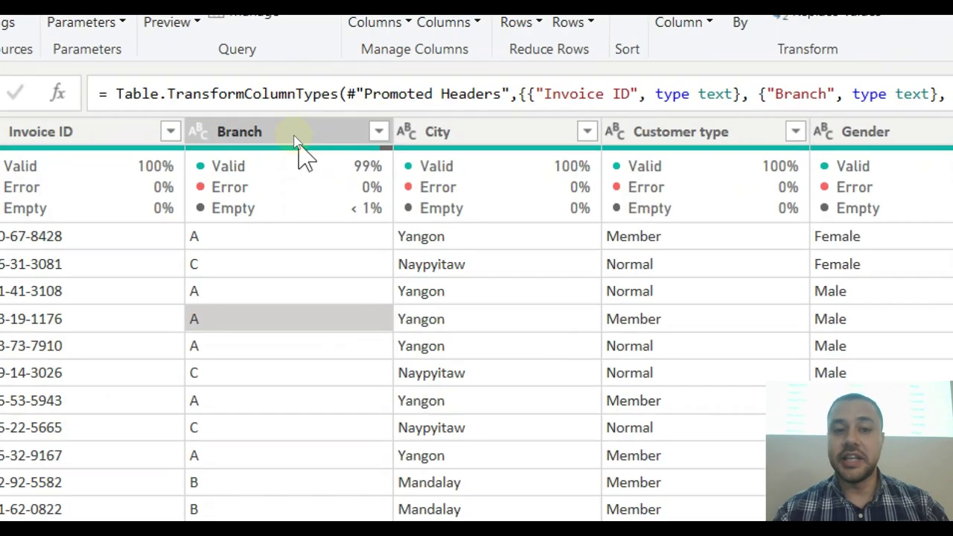
right_click(293, 134)
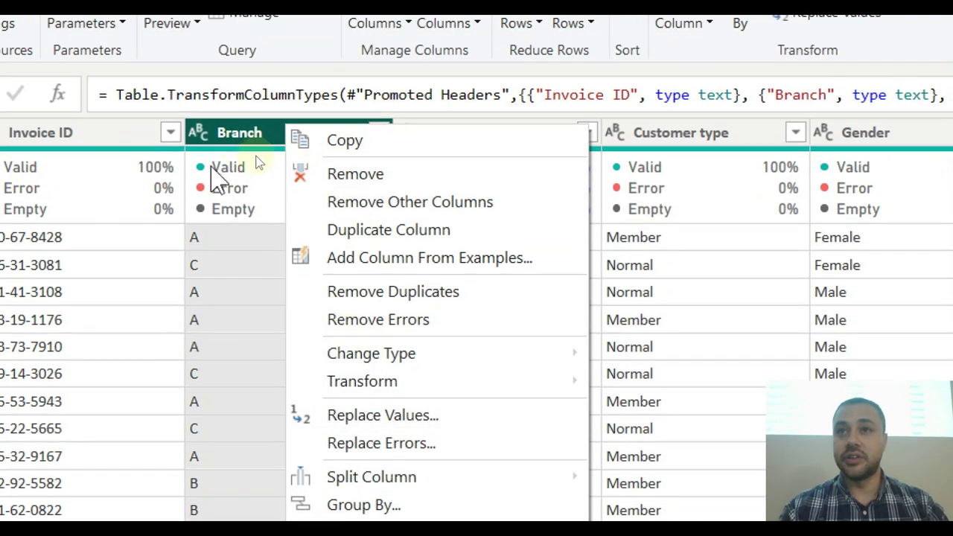
right_click(213, 168)
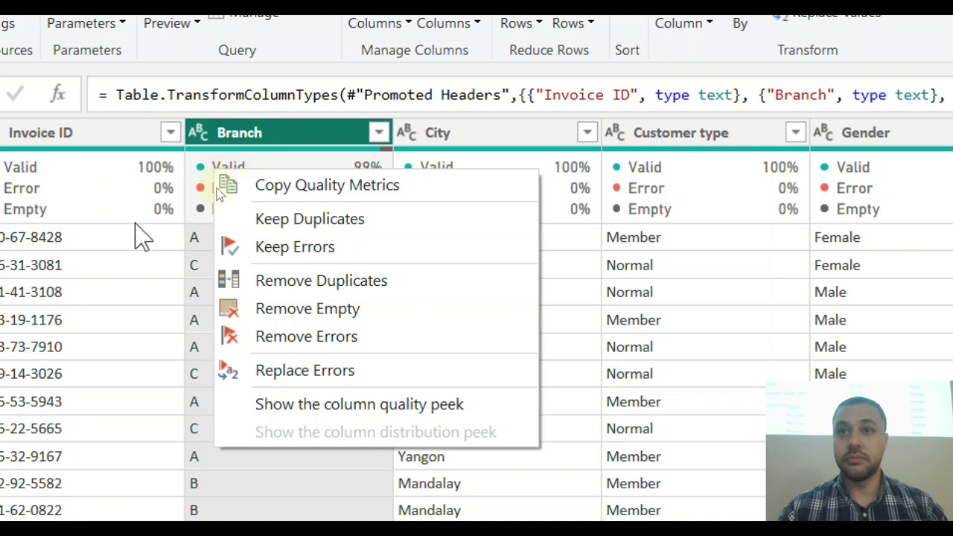
click(127, 262)
click(127, 265)
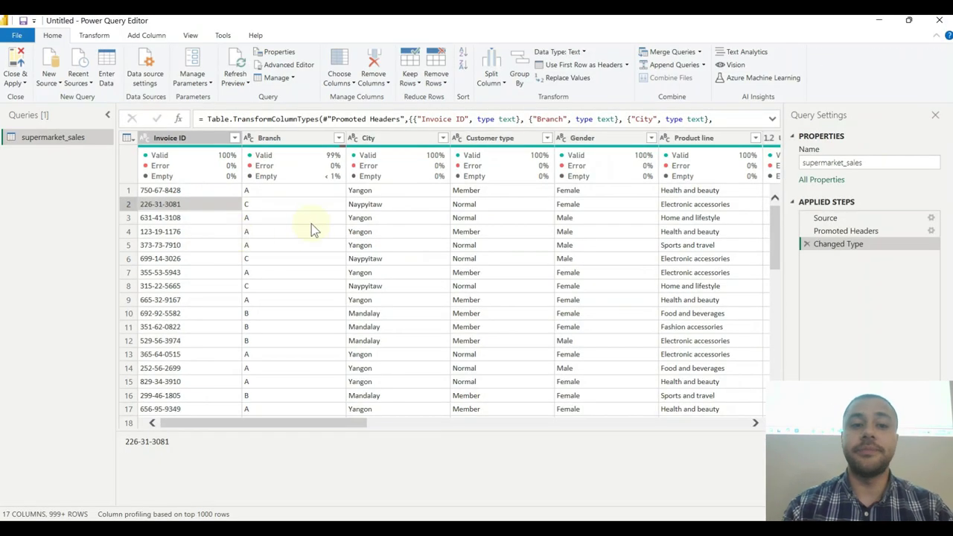
- Review the Branch column's filter list, including the Remove Empty option, and its quality statistics without applying a filter
click(305, 205)
click(339, 138)
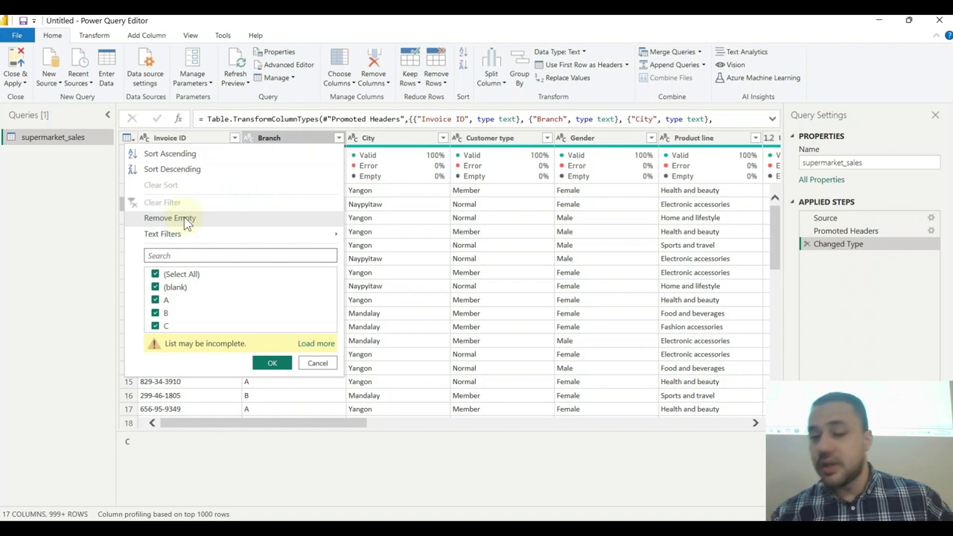
click(415, 202)
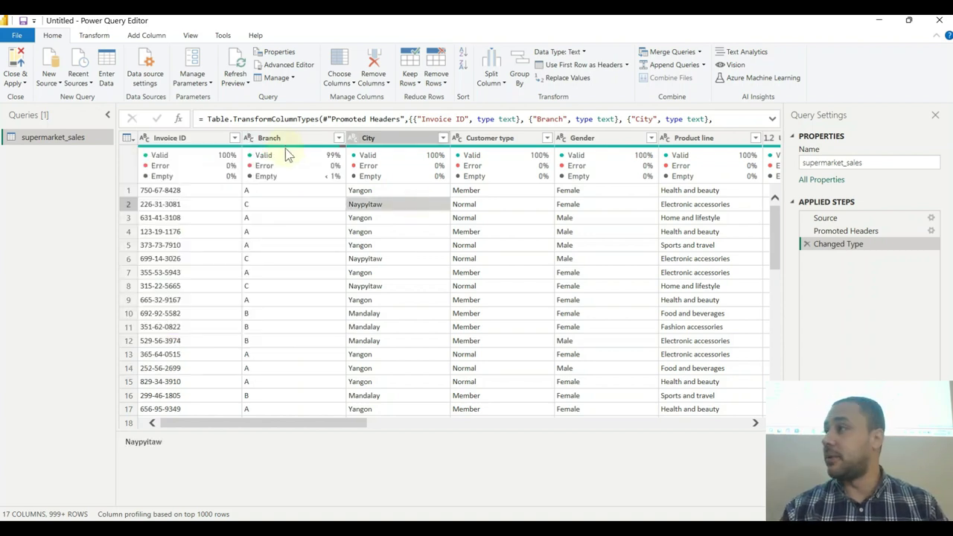
mouse_move(290, 158)
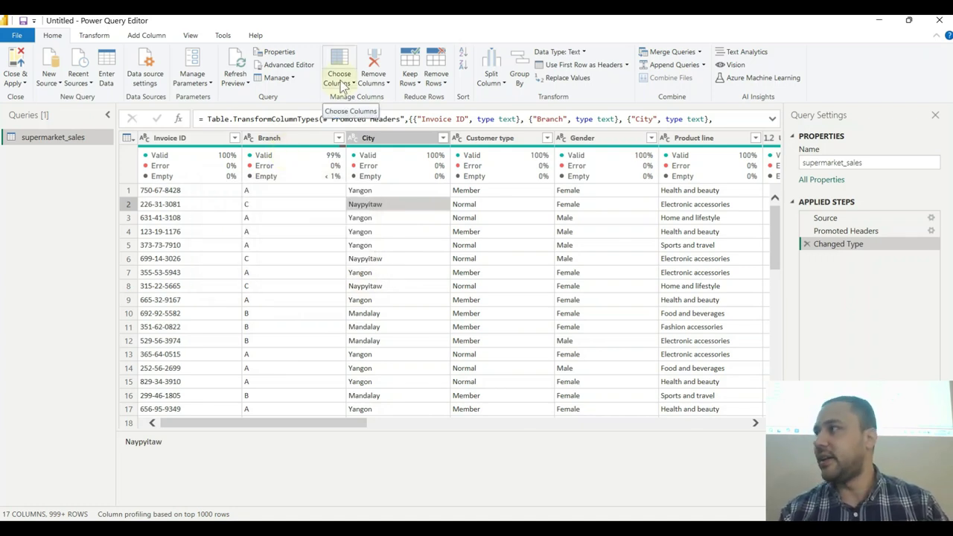
right_click(305, 169)
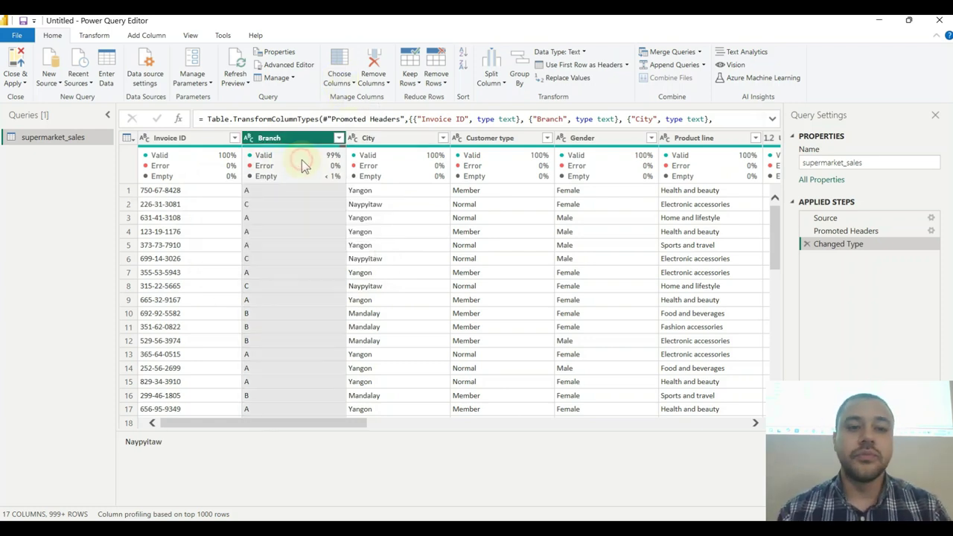
click(273, 154)
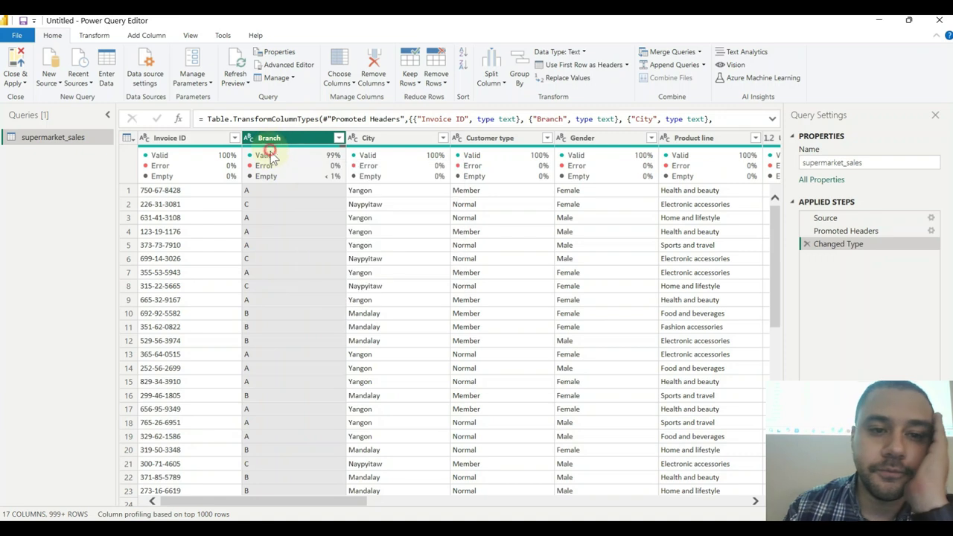
click(276, 217)
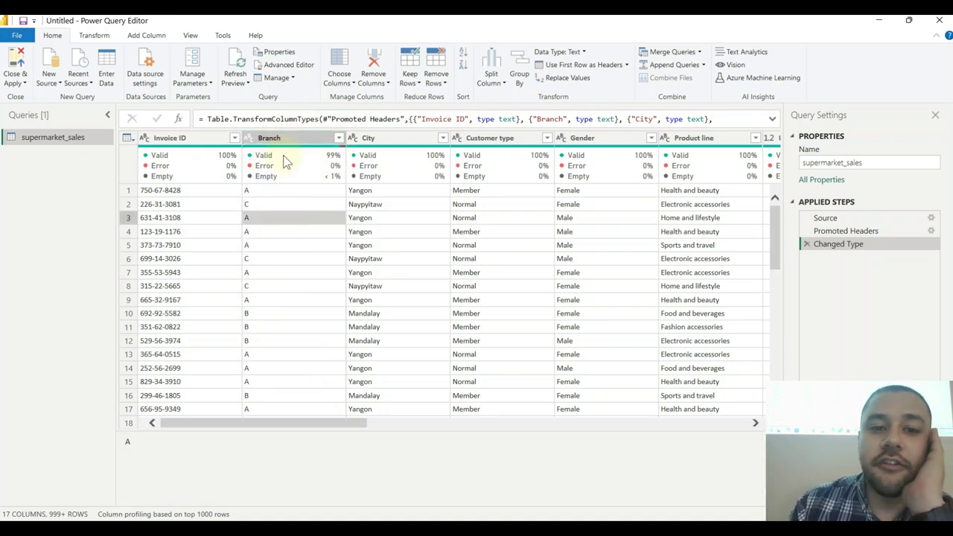
mouse_move(286, 154)
- Replace the Branch column's empty values with A, and delete that replacement from the applied steps
right_click(315, 145)
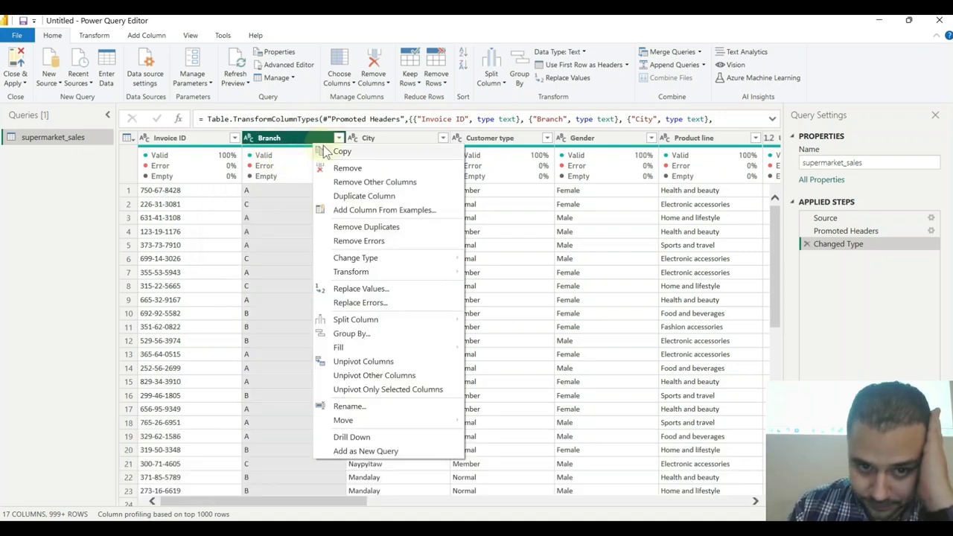
click(365, 292)
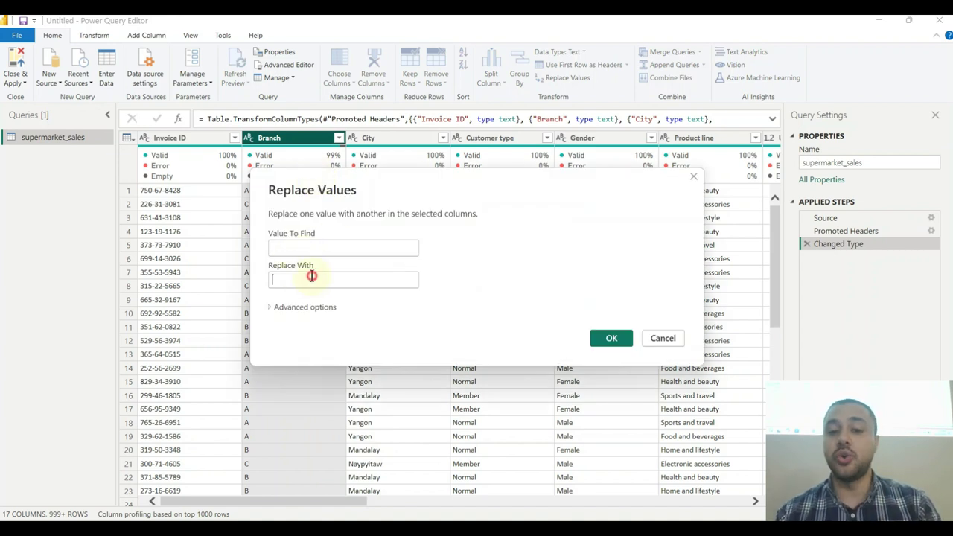
click(312, 279)
text(A)
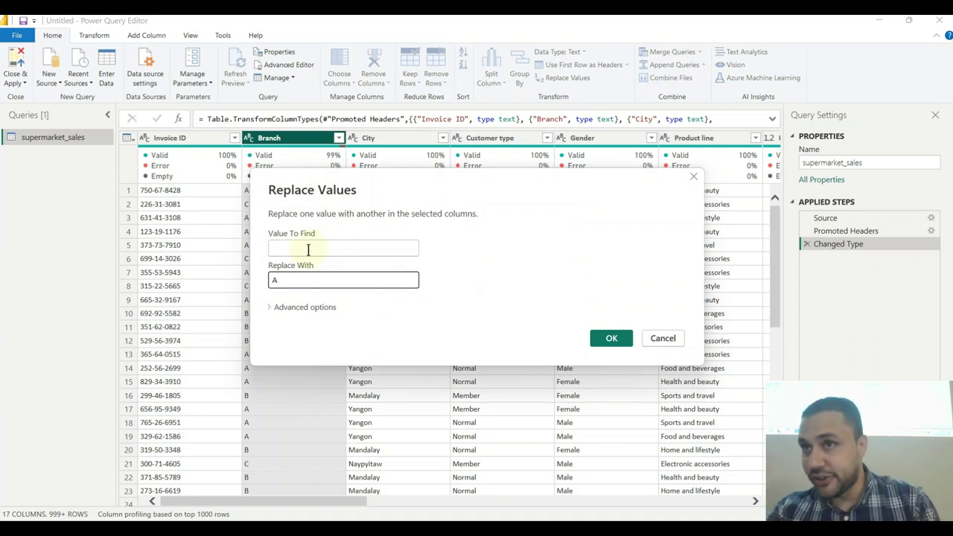
click(609, 341)
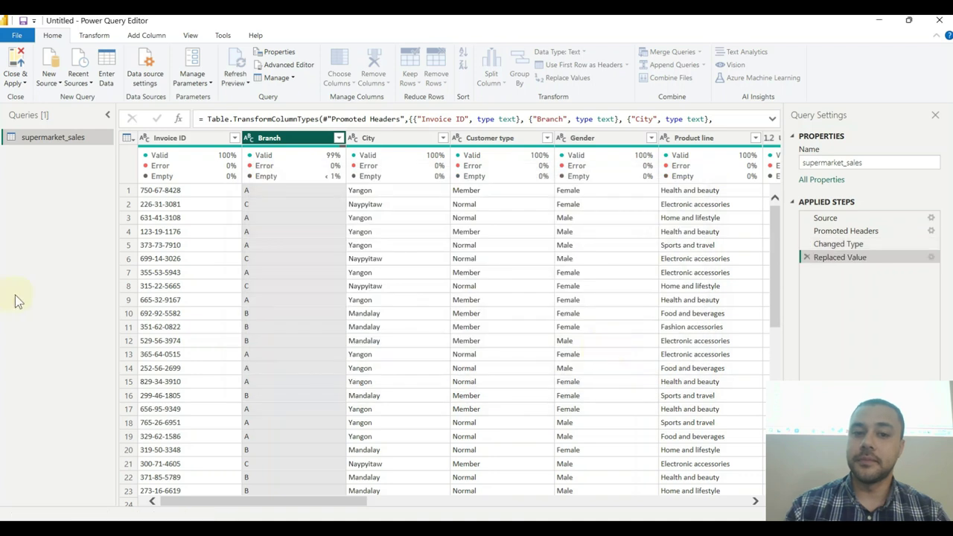
mouse_move(317, 173)
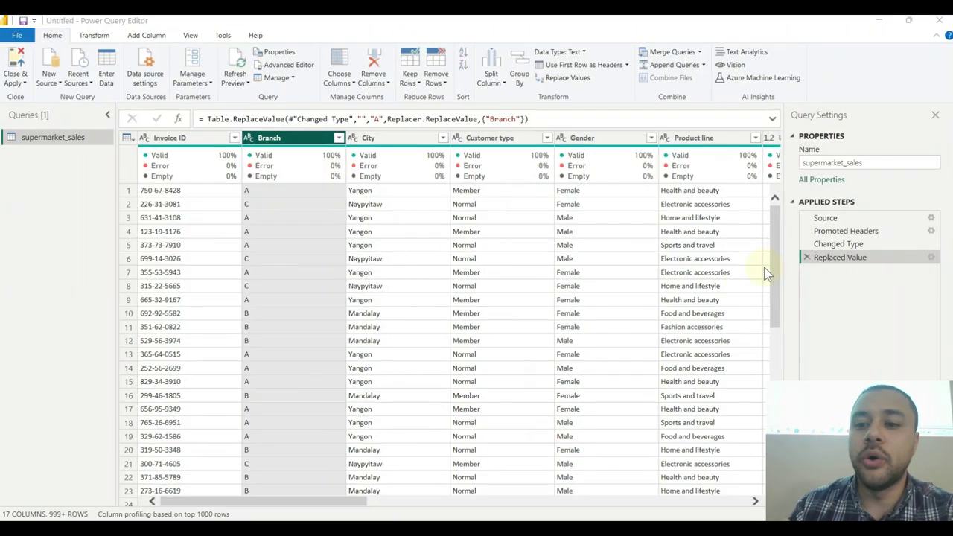
click(805, 257)
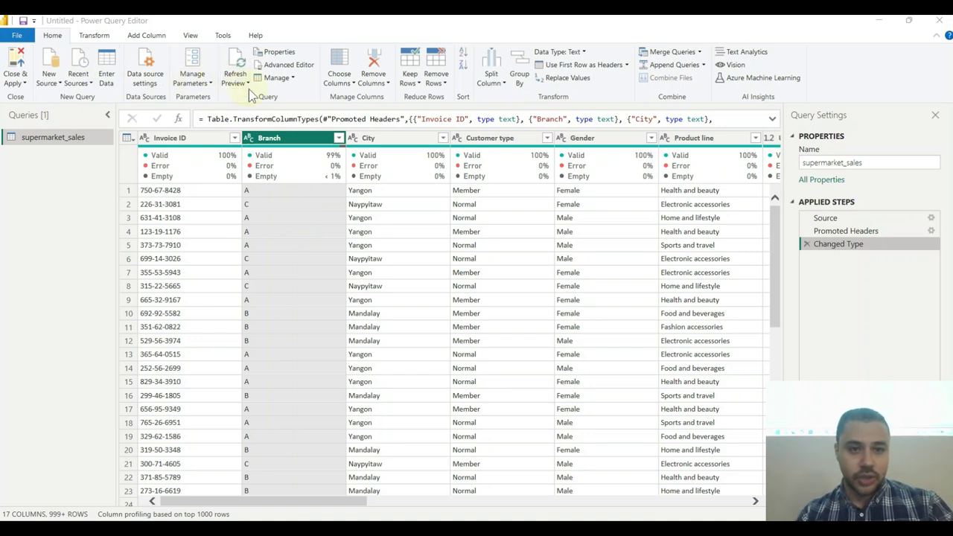
- Inspect the query's code in the Advanced Editor without changing it, and look over the City column's quality figures and the transform commands
click(283, 65)
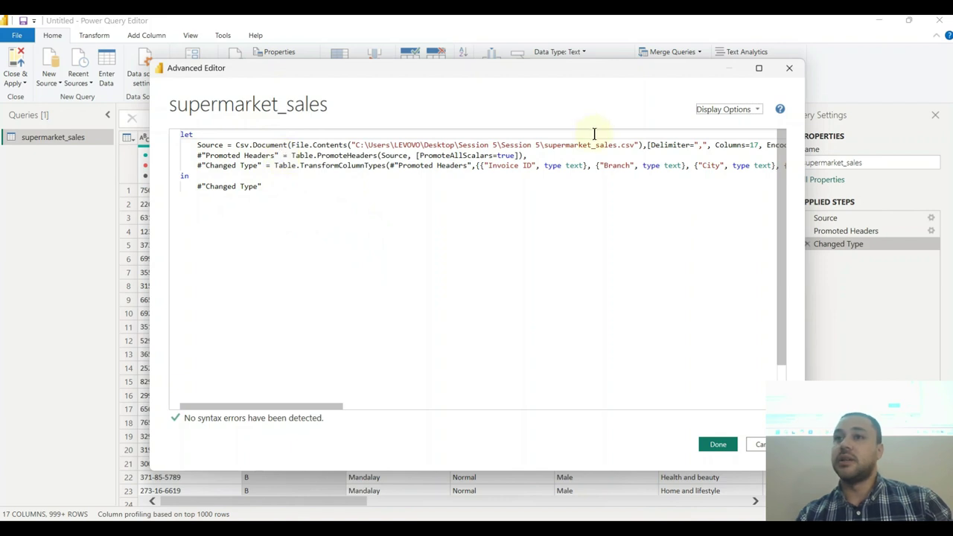
click(788, 69)
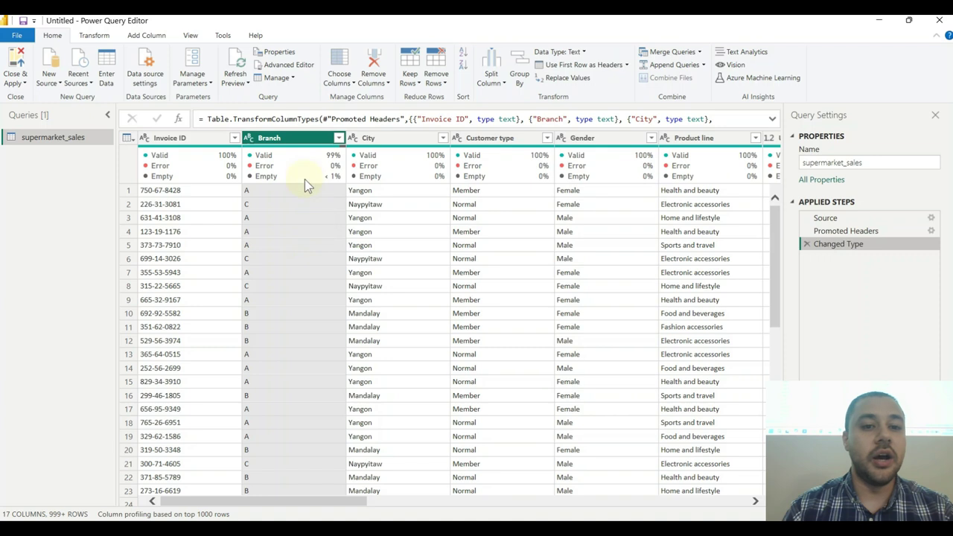
mouse_move(386, 165)
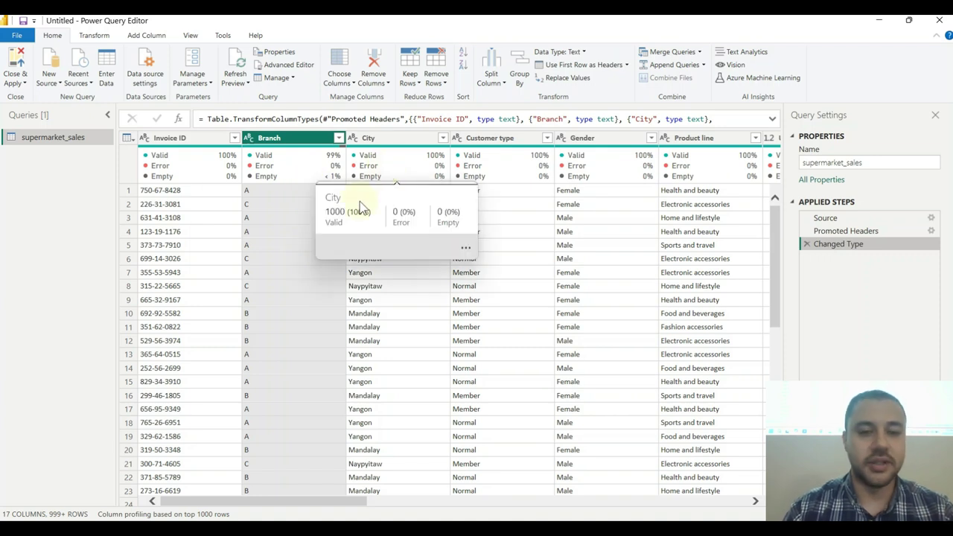
mouse_move(335, 158)
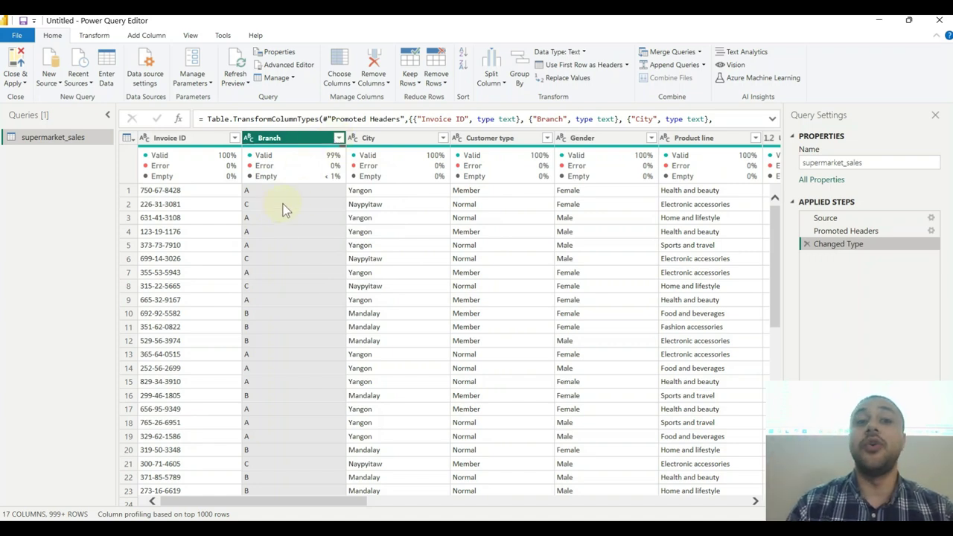
click(96, 35)
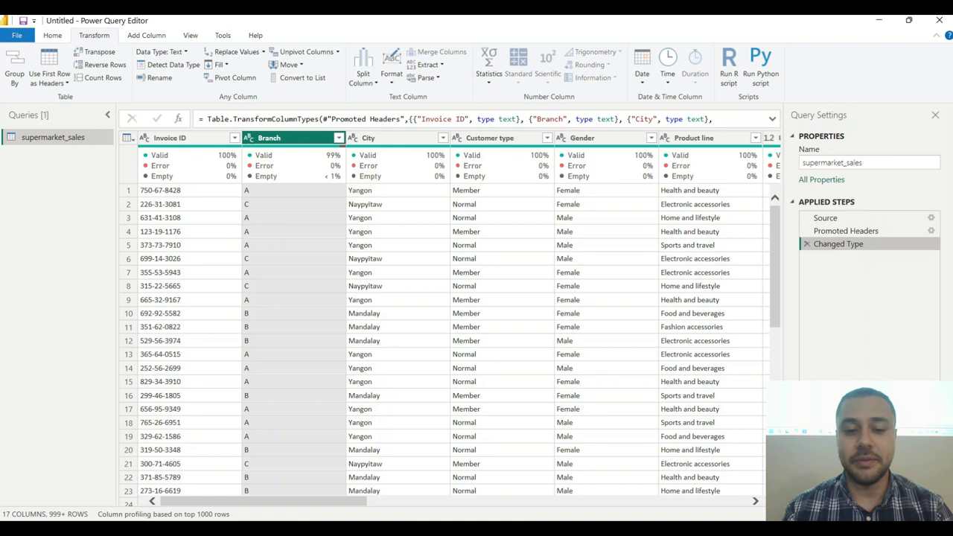
- Switch to Excel and create a blank workbook
key(super)
key(super)
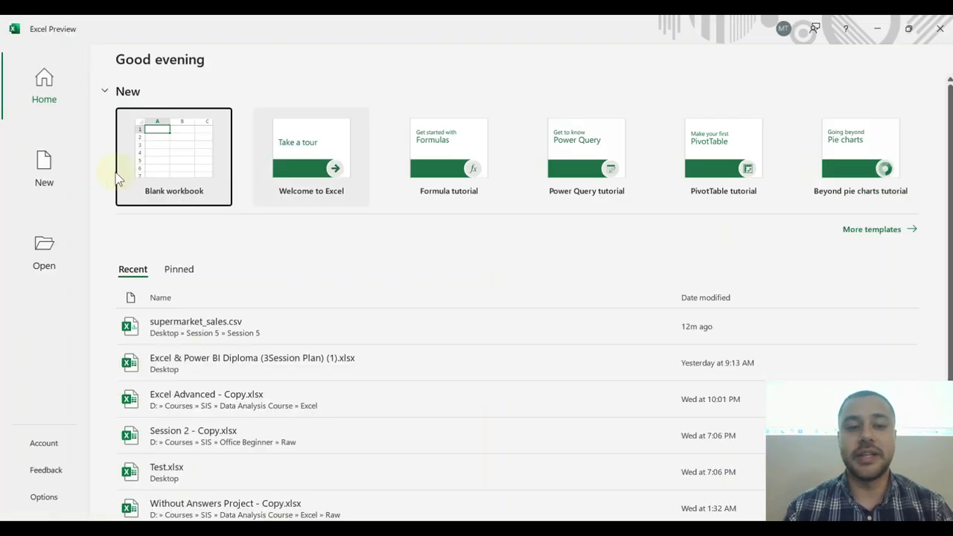
click(223, 195)
- Enter Pens in cell D2 of the blank sheet
click(152, 185)
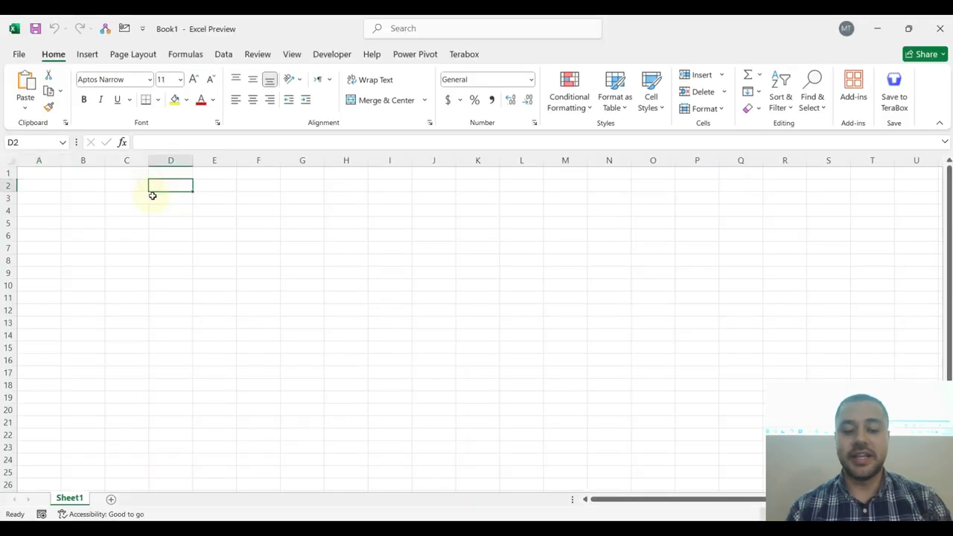
text(Pens)
key(Return)
- Enter Stapler in cell D9, correcting its spelling
key(Return)
key(Return)
key(Return)
key(Return)
key(Return)
key(Return)
text(Sta)
text(ples)
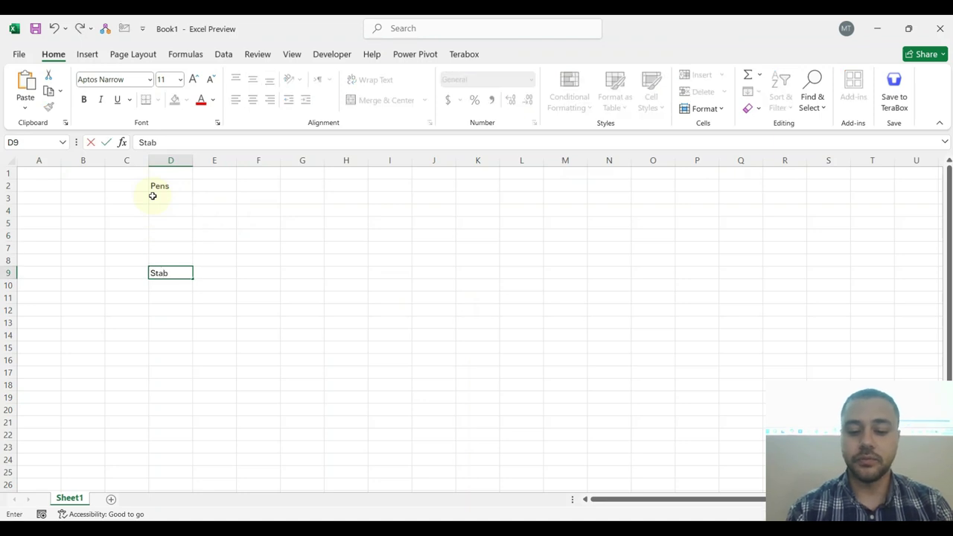
key(BackSpace)
text(rts)
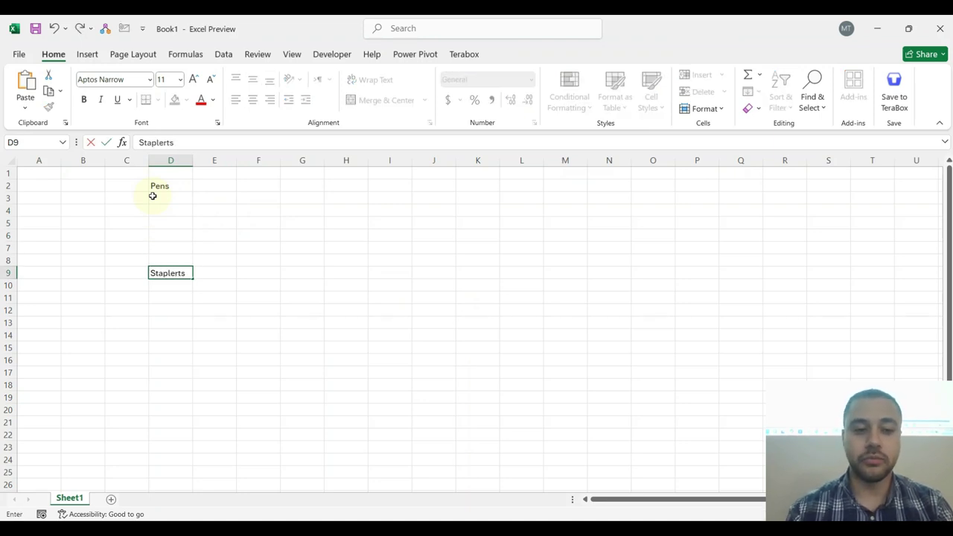
key(Return)
key(Up)
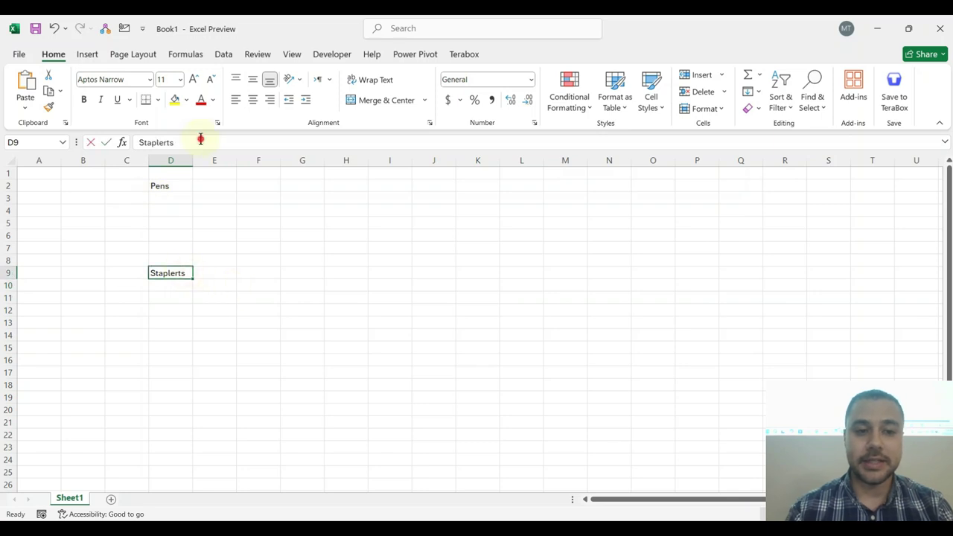
click(199, 142)
key(BackSpace)
key(BackSpace)
click(195, 323)
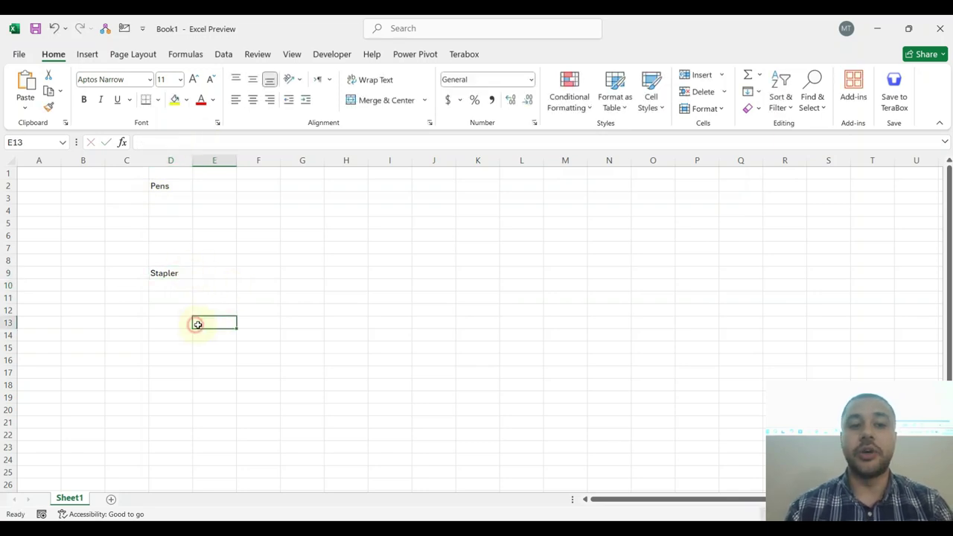
- Enter the text foun in cell E3, one row below and one column beside Pens
click(215, 185)
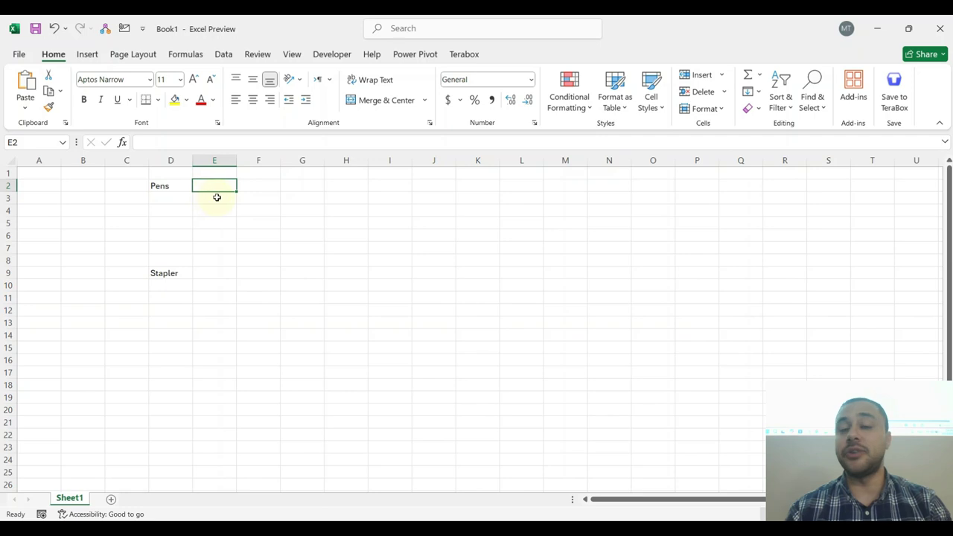
drag(216, 197, 270, 198)
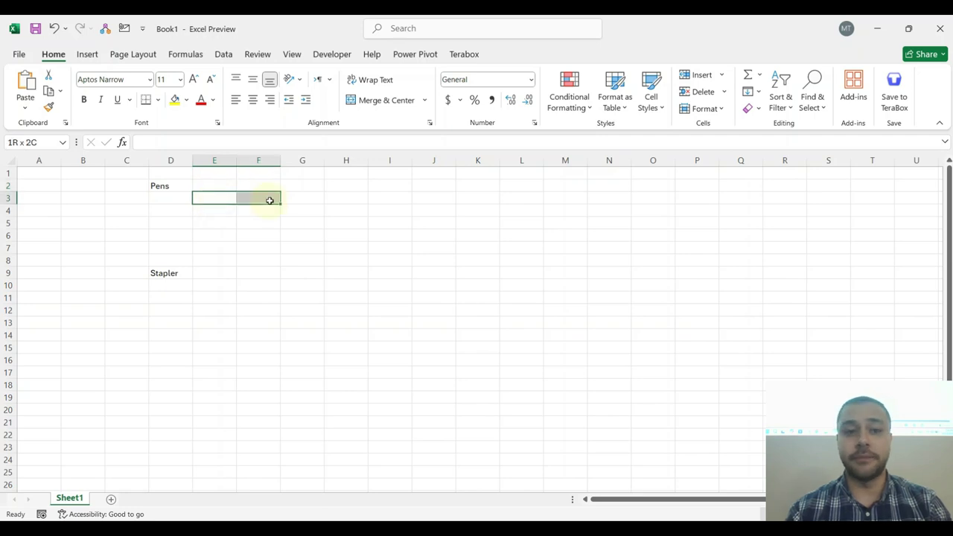
click(201, 199)
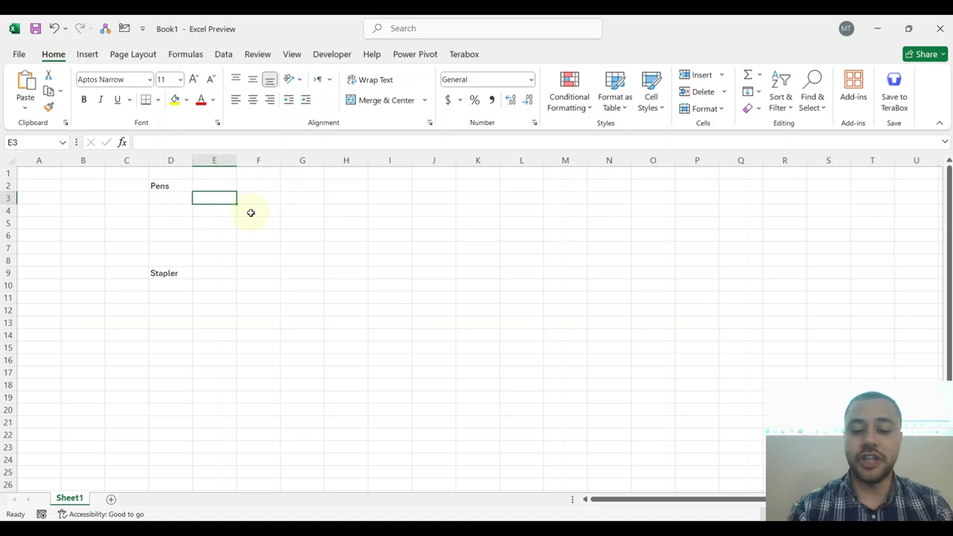
text(foun)
click(206, 224)
key(shift+Right)
key(shift+Right)
drag(216, 272, 268, 273)
drag(160, 187, 159, 374)
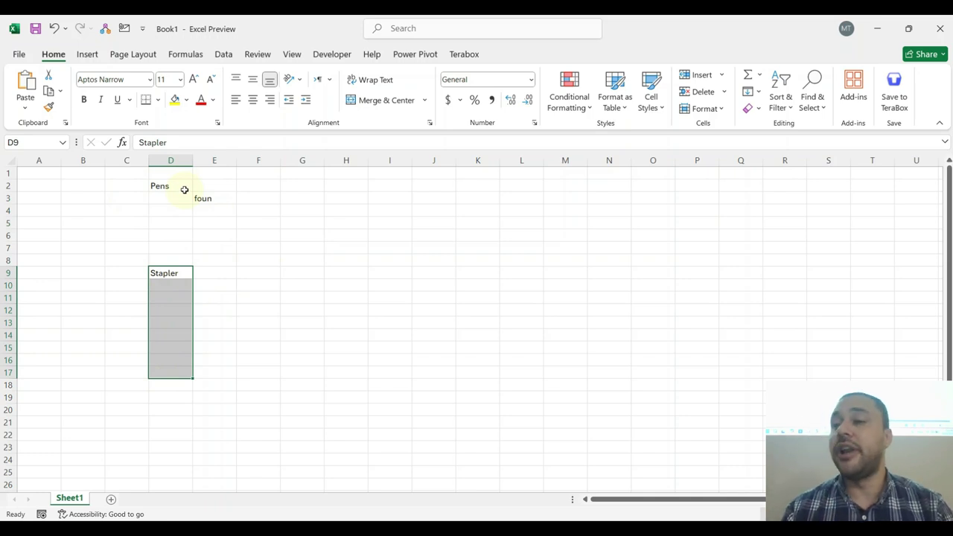
drag(172, 195, 157, 362)
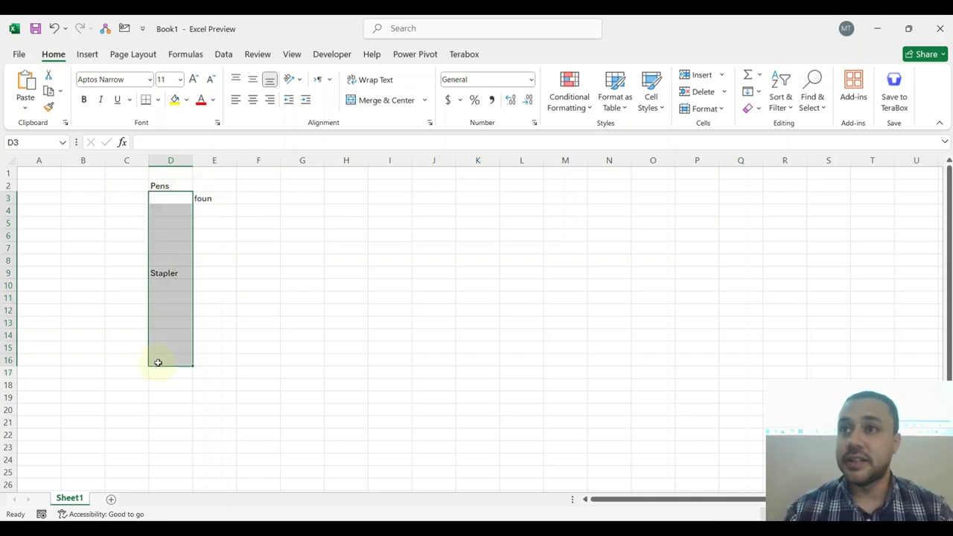
- Copy Pens into D3 and clear the text foun from E3
click(177, 188)
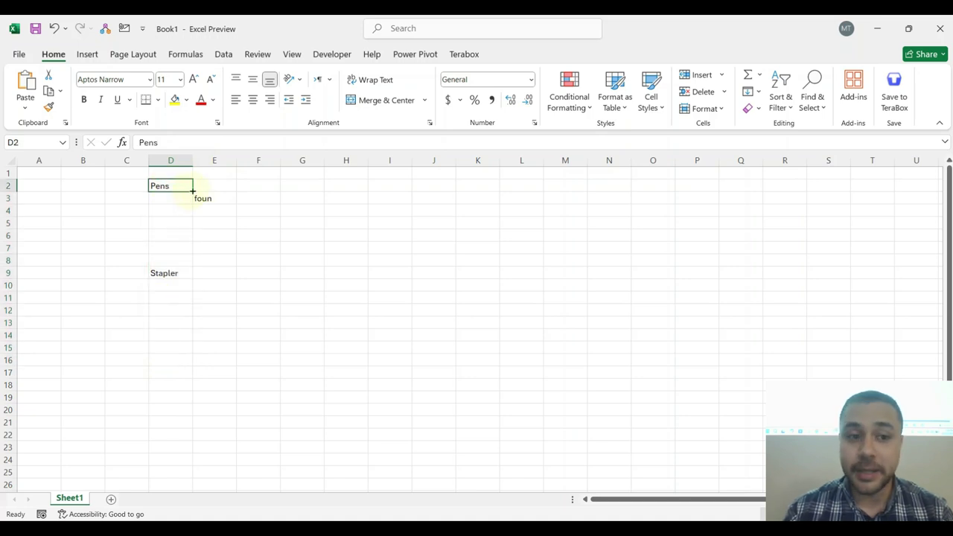
drag(193, 192, 192, 200)
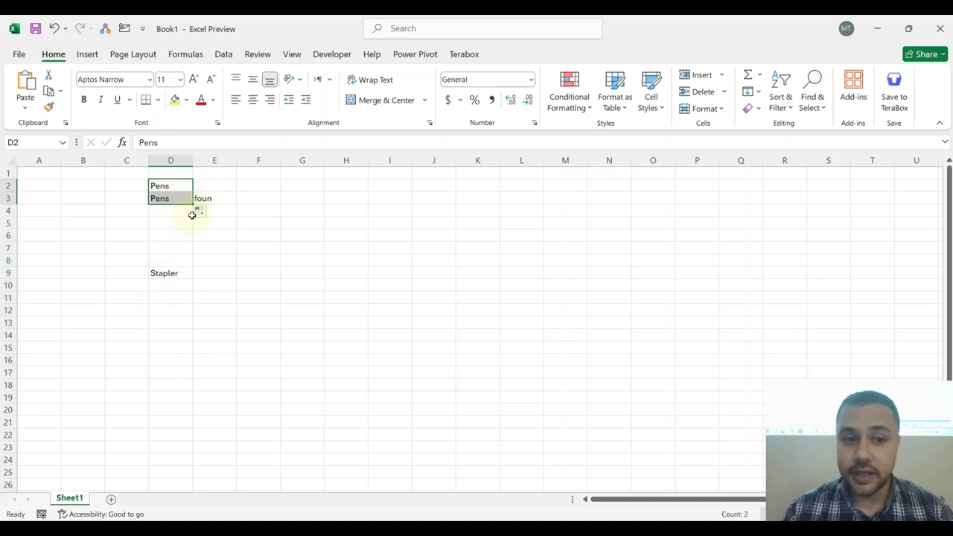
click(206, 198)
key(Escape)
click(178, 196)
- Fill Pens down from D2 to D8 and Stapler down from D9 to D15
click(178, 186)
drag(192, 191, 193, 264)
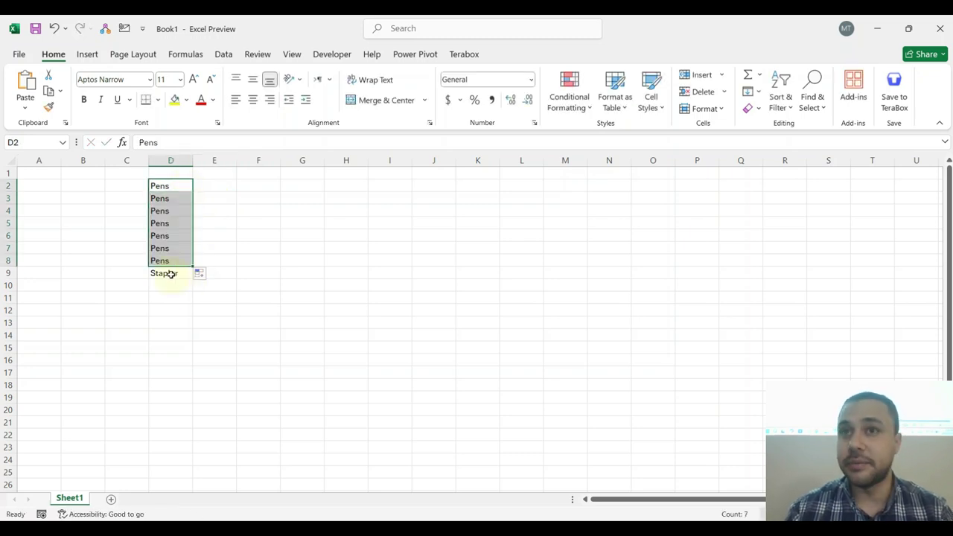
click(171, 274)
click(198, 274)
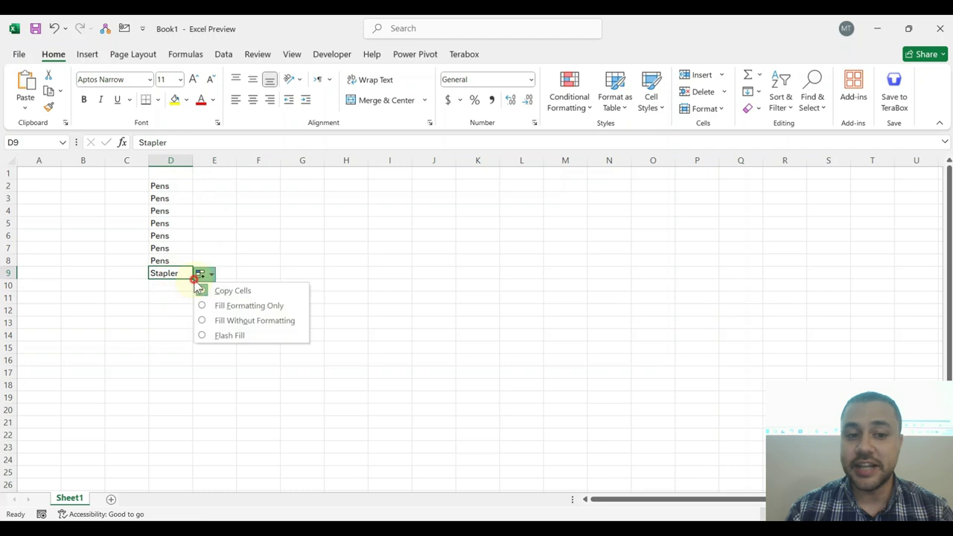
click(175, 300)
click(186, 272)
drag(192, 280, 190, 358)
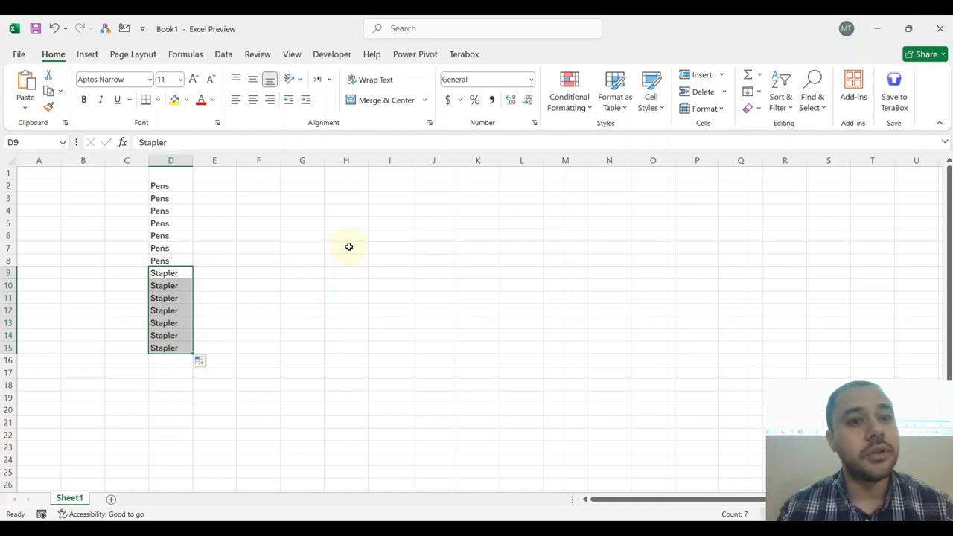
- Undo the Stapler and Pens fills so the cells beneath each item are blank
key(ctrl+z)
key(ctrl+z)
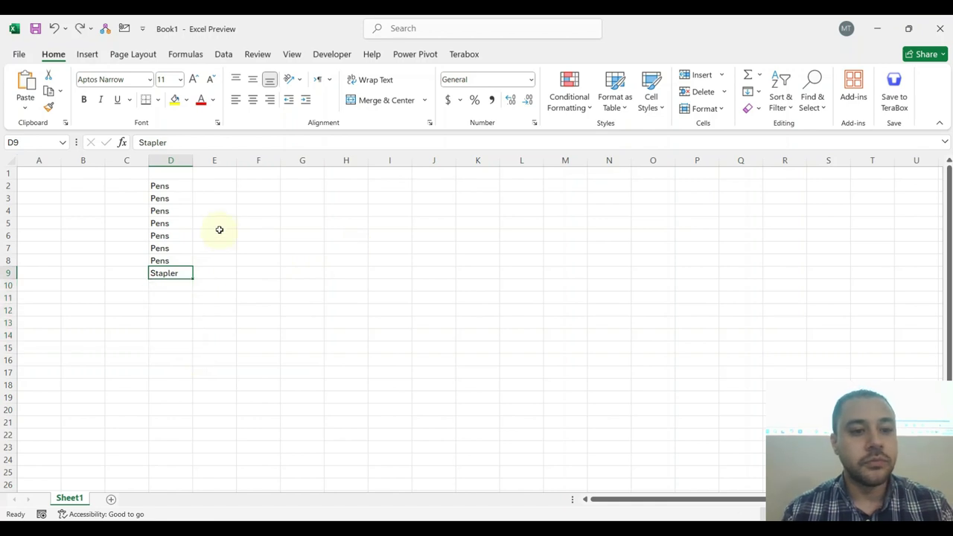
click(169, 198)
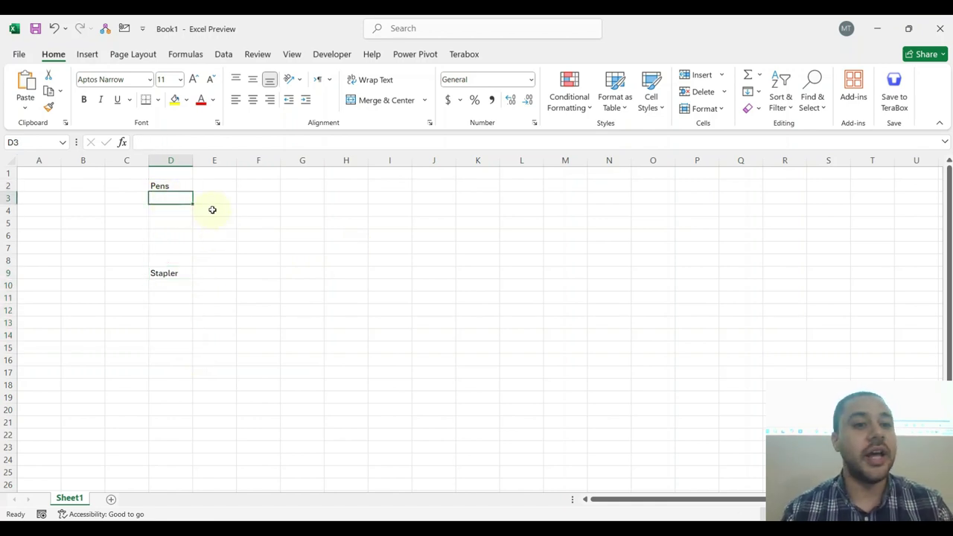
click(223, 186)
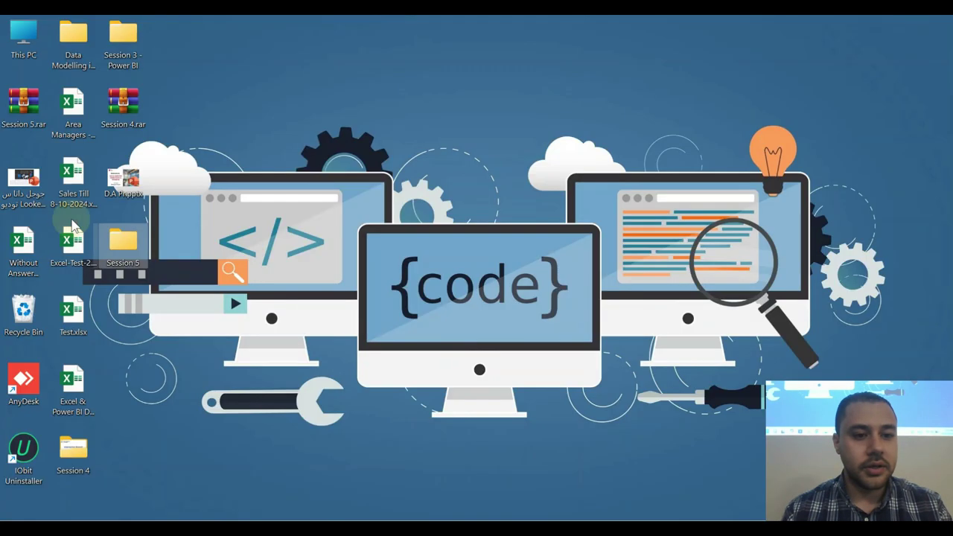
- Open supermarket_sales.csv from the nested Session 5 folder on the desktop
double_click(123, 246)
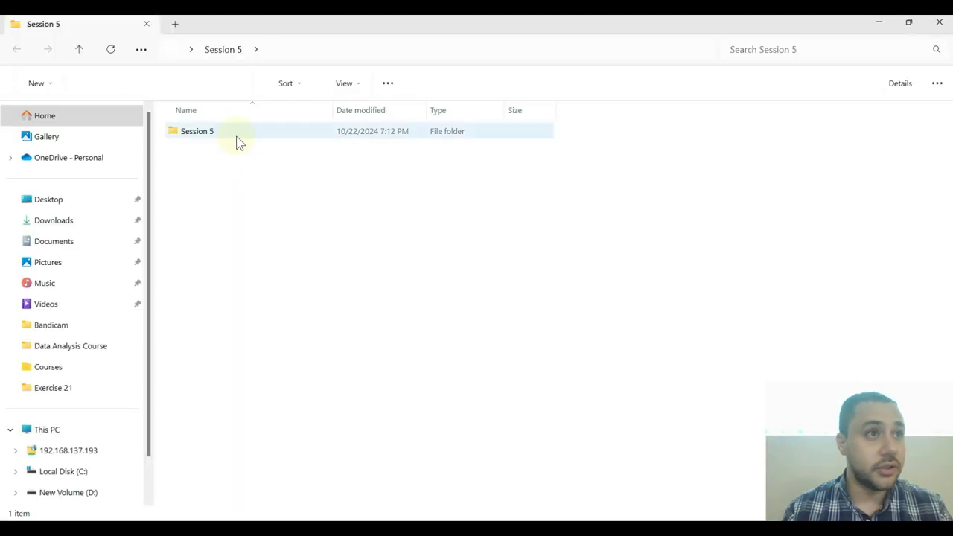
double_click(230, 131)
click(209, 149)
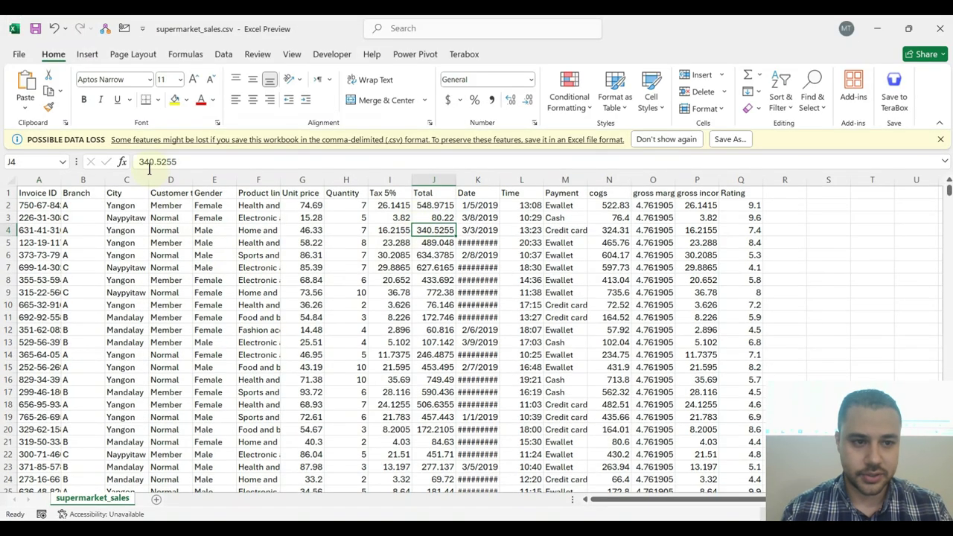
- Copy the Branch and City values in B2:C21 of the supermarket sales sheet
drag(79, 206, 137, 348)
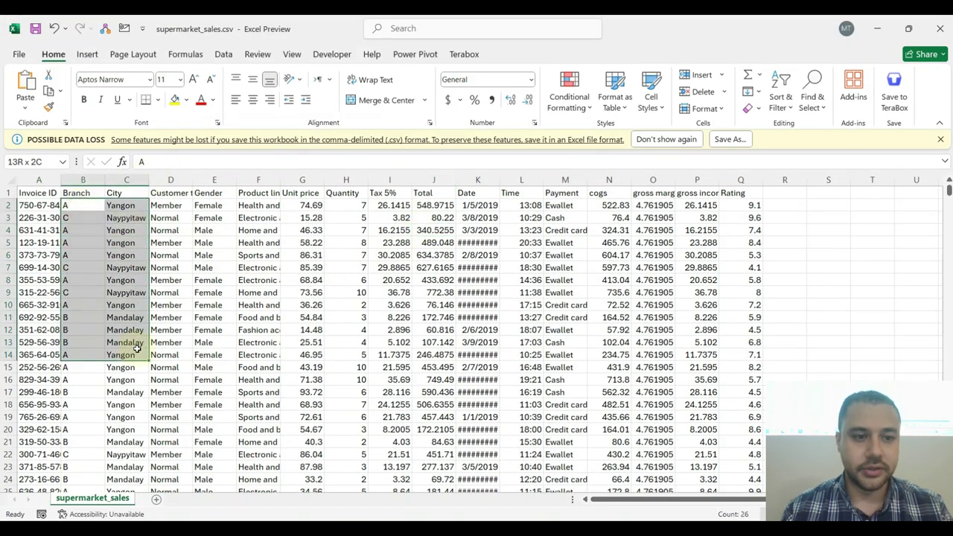
right_click(137, 347)
key(Escape)
drag(81, 205, 127, 445)
right_click(126, 444)
click(161, 154)
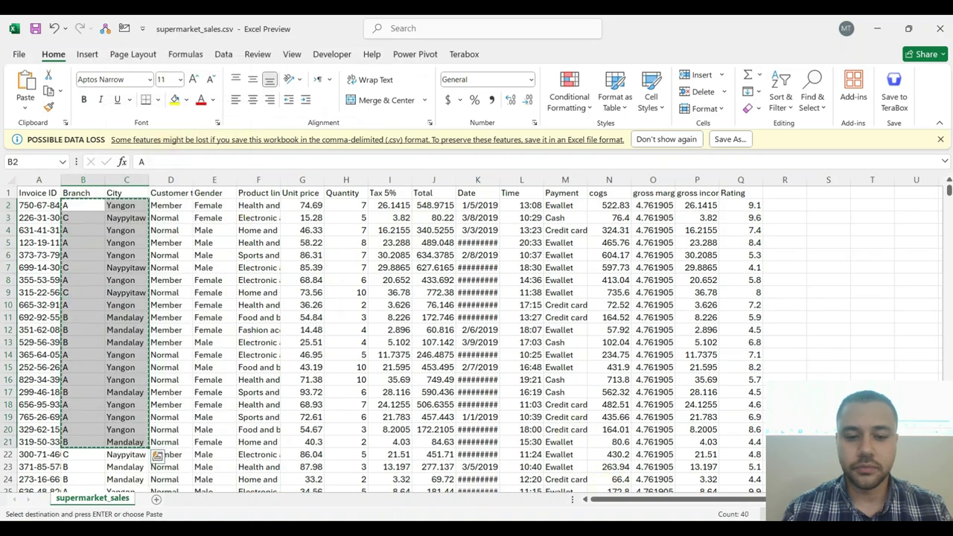
- Create a new blank workbook and paste the copied Branch and City values starting at E2
key(super)
key(super)
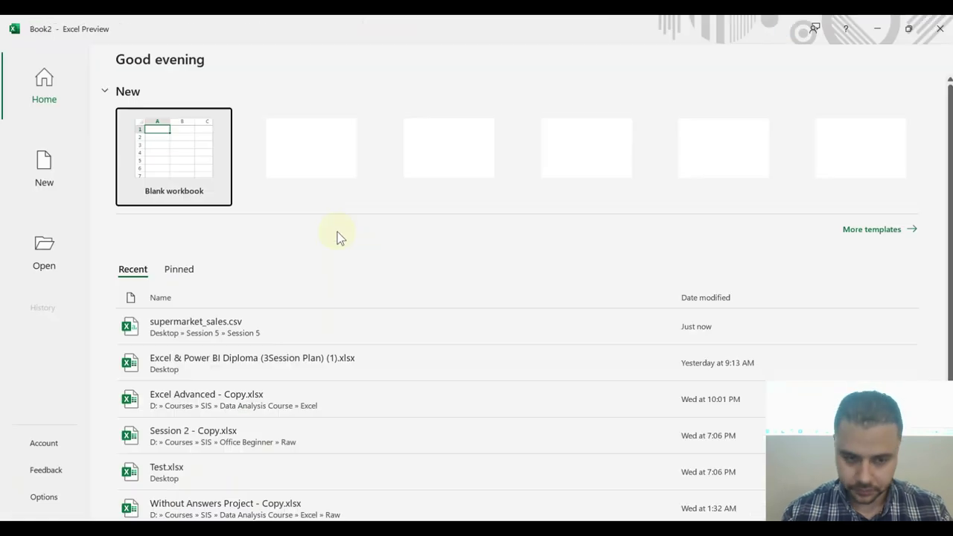
click(186, 190)
right_click(38, 173)
key(Escape)
right_click(217, 186)
click(247, 212)
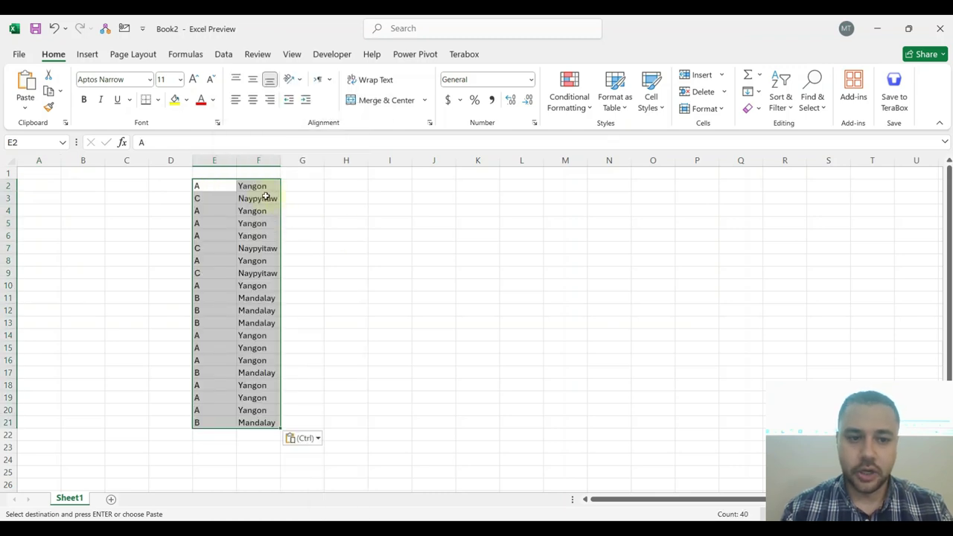
- Highlight the empty header cells E1:F1 above the pasted data in yellow
click(260, 198)
click(214, 163)
mouse_move(242, 164)
mouse_down()
mouse_move(257, 164)
mouse_move(214, 161)
mouse_move(258, 161)
mouse_up()
click(223, 54)
click(440, 88)
click(52, 53)
click(175, 99)
- Apply filters to the header cells E1:F1 and sort the data by column E from A to Z
click(223, 53)
click(437, 88)
click(438, 88)
click(229, 173)
click(96, 187)
click(241, 245)
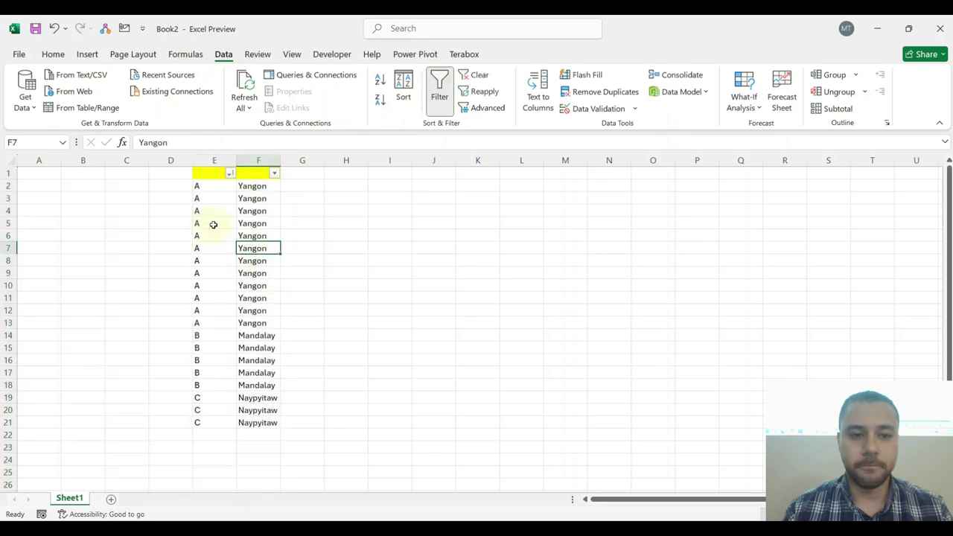
- Delete the branch letters in E3:E13 and E15:E22, keeping only the first A and the first B
drag(215, 198, 214, 320)
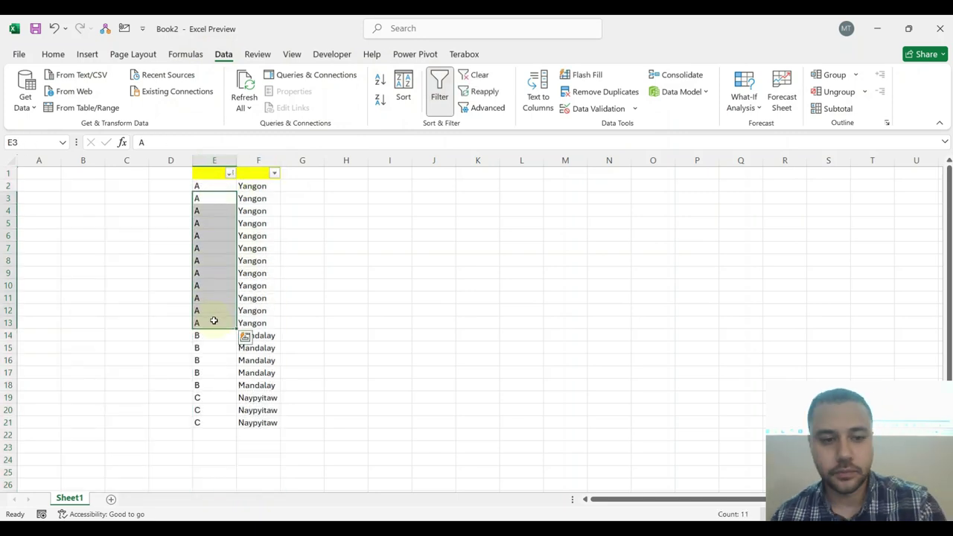
key(Delete)
drag(198, 356, 213, 432)
key(Delete)
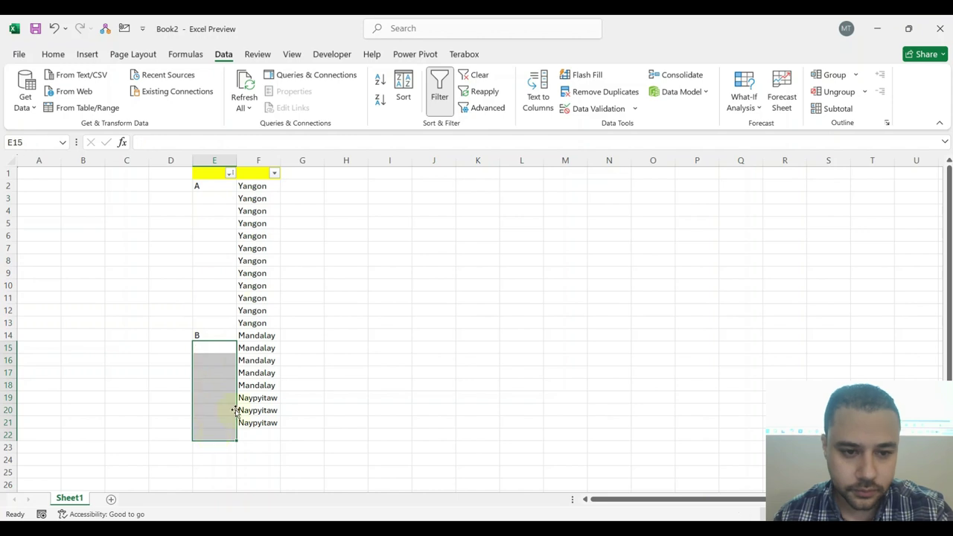
- Widen column F and center its city names
click(263, 297)
drag(280, 160, 314, 160)
click(266, 210)
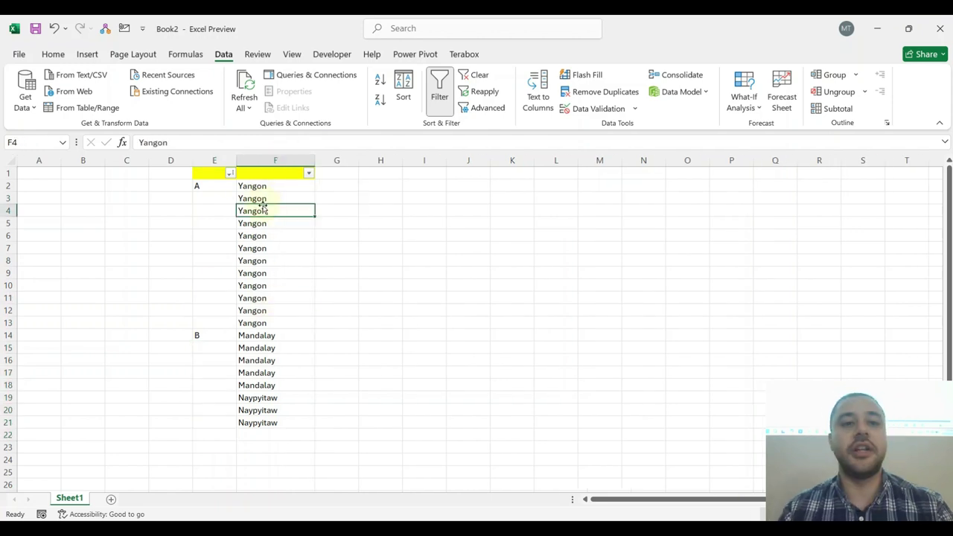
click(267, 261)
click(260, 164)
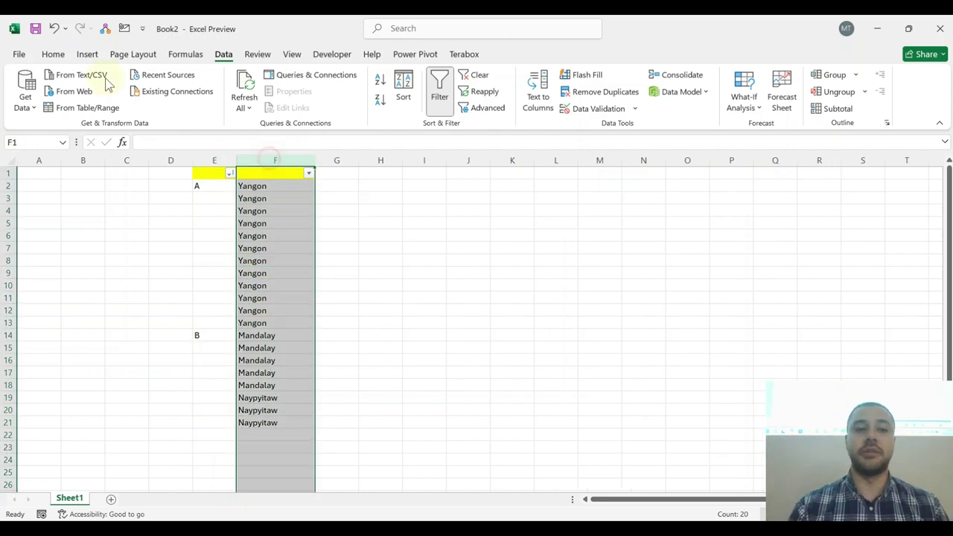
click(49, 53)
click(253, 99)
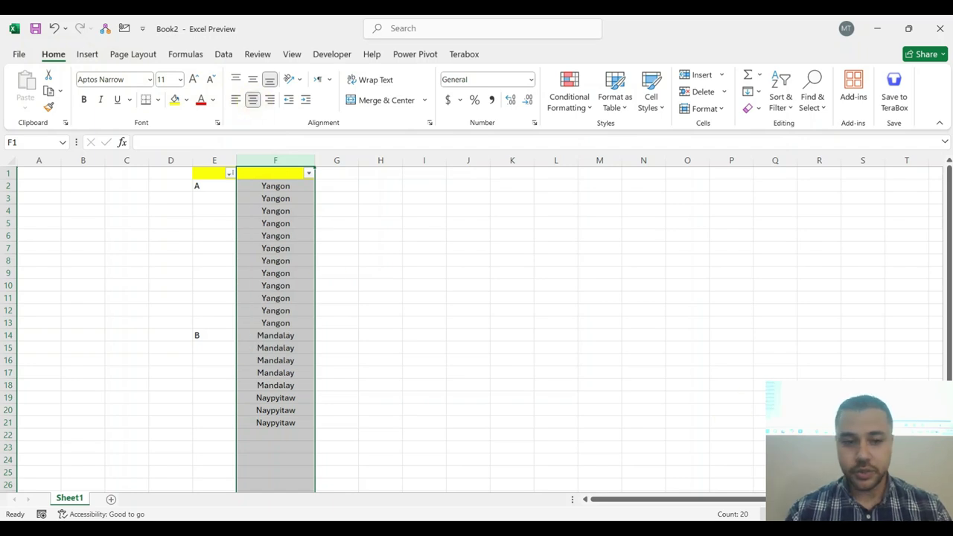
- Examine the blank cells beneath branches A and B in column E against the neighbouring cities
scroll(387, 238, up, 4)
click(387, 233)
click(300, 197)
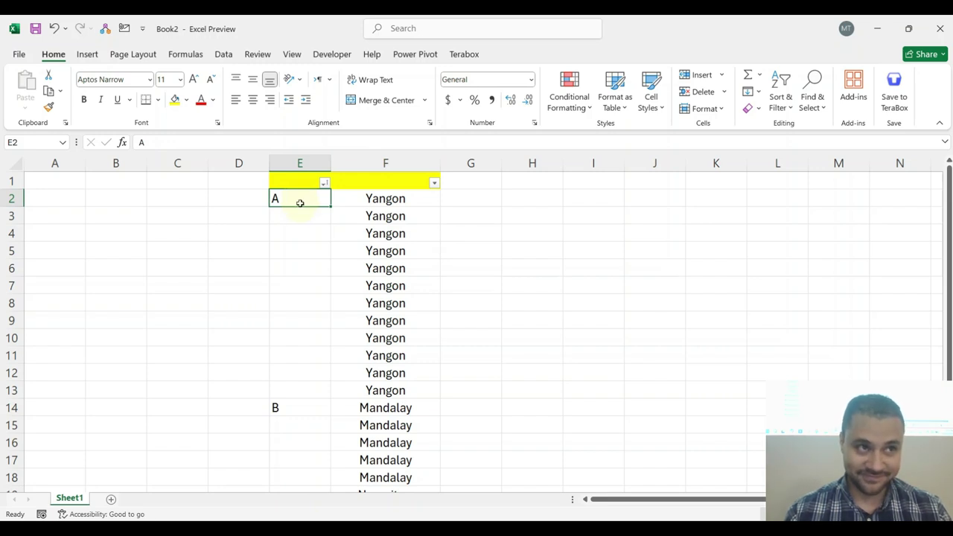
drag(311, 194, 313, 462)
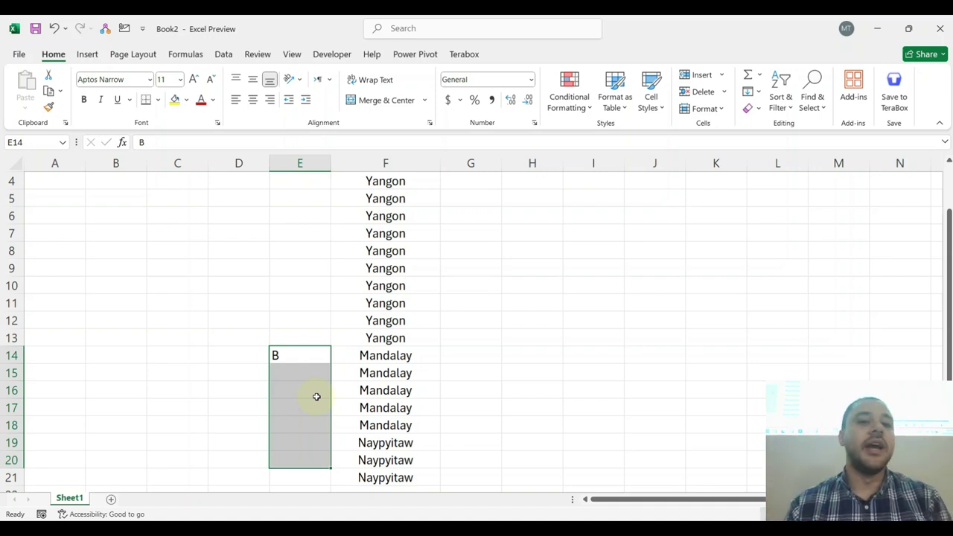
scroll(285, 445, up, 1)
drag(286, 212, 334, 378)
drag(310, 195, 317, 477)
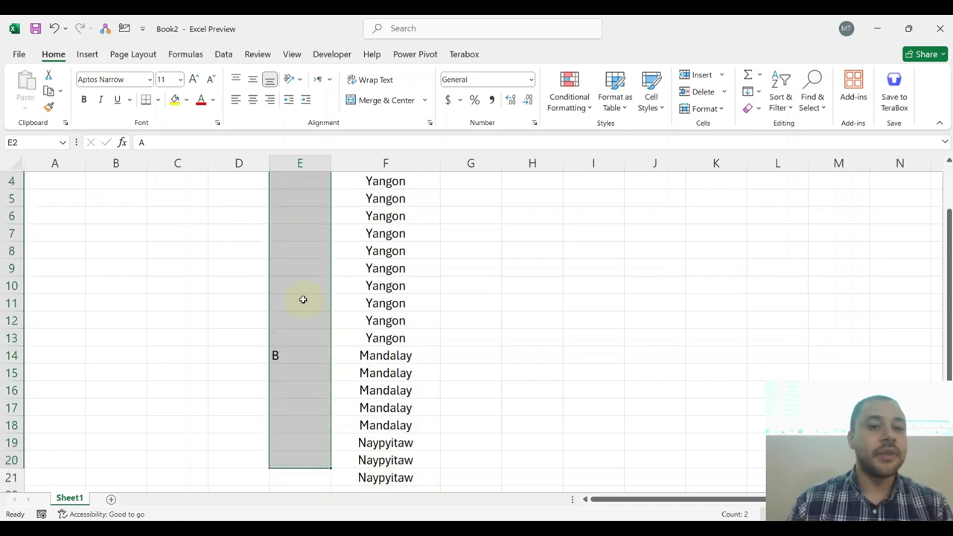
scroll(303, 299, up, 1)
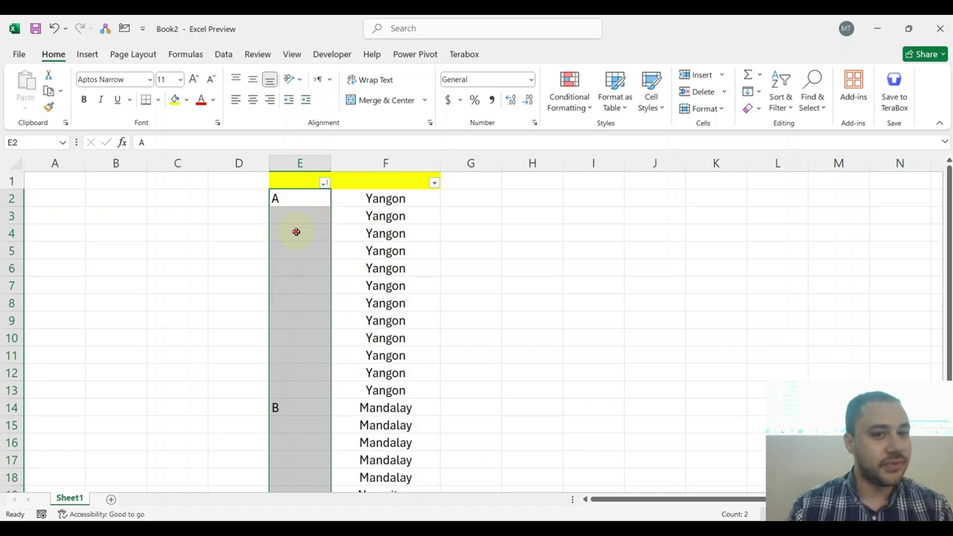
click(296, 231)
- Enter the headers Branch in E1 and City in F1
click(296, 182)
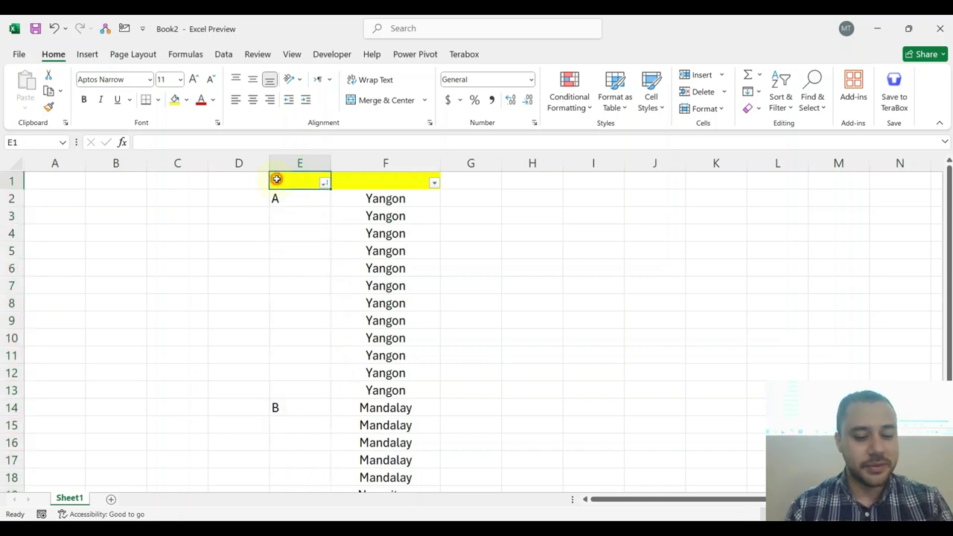
text(Branc)
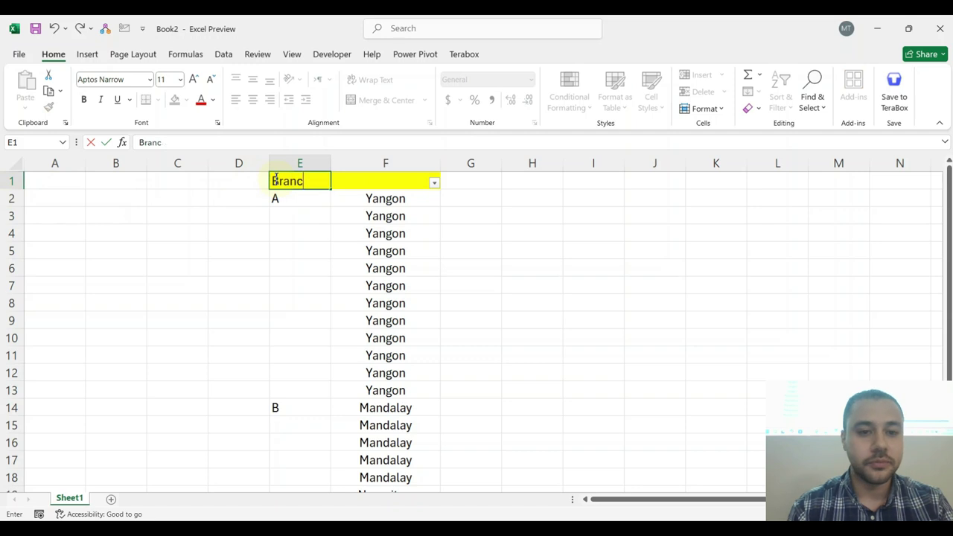
text(h)
key(Return)
click(347, 187)
text(Ci)
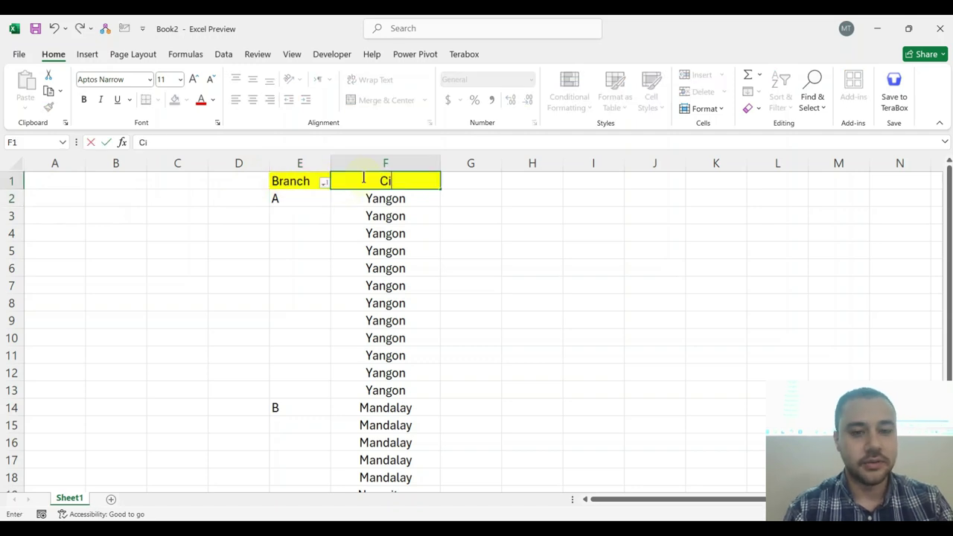
text(ty)
key(Return)
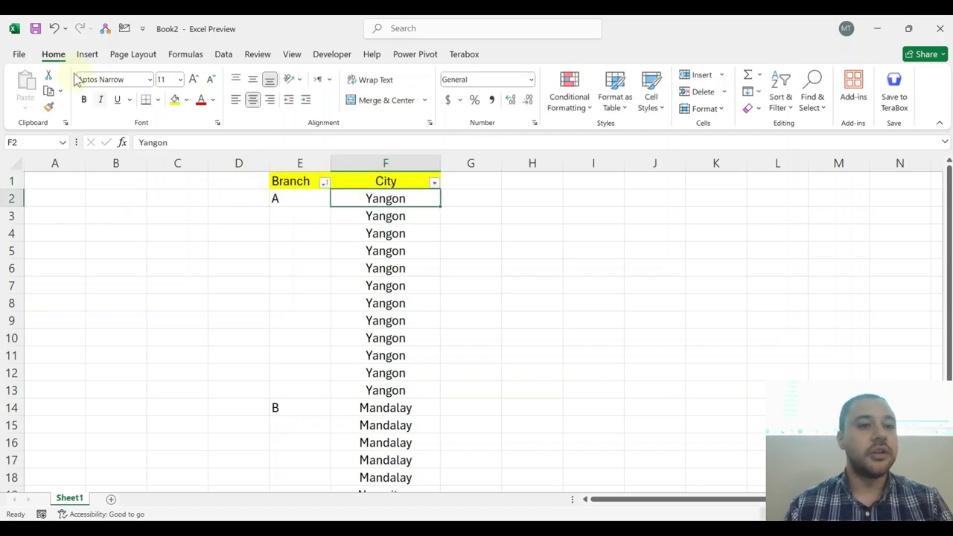
- Try to save the workbook to the Desktop as test, declining to replace the existing file
click(35, 28)
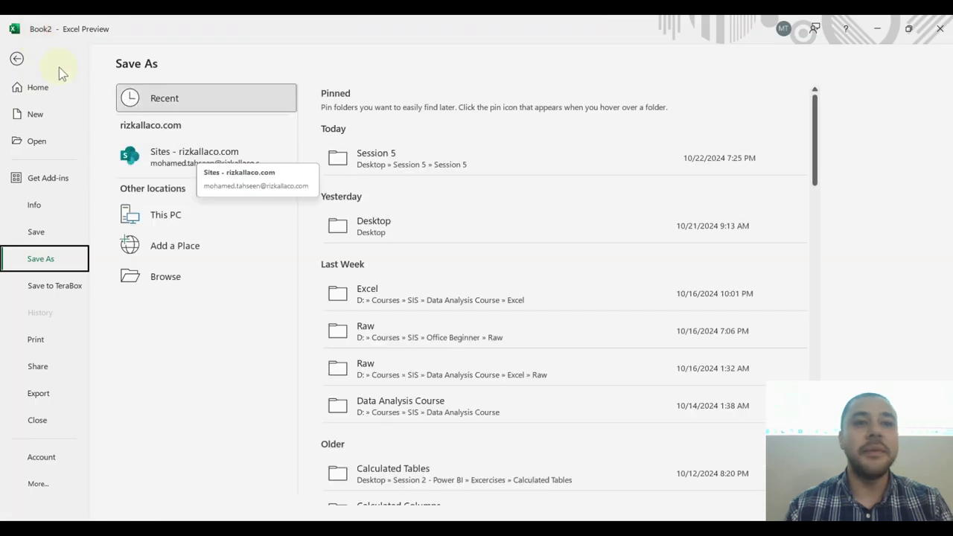
click(18, 58)
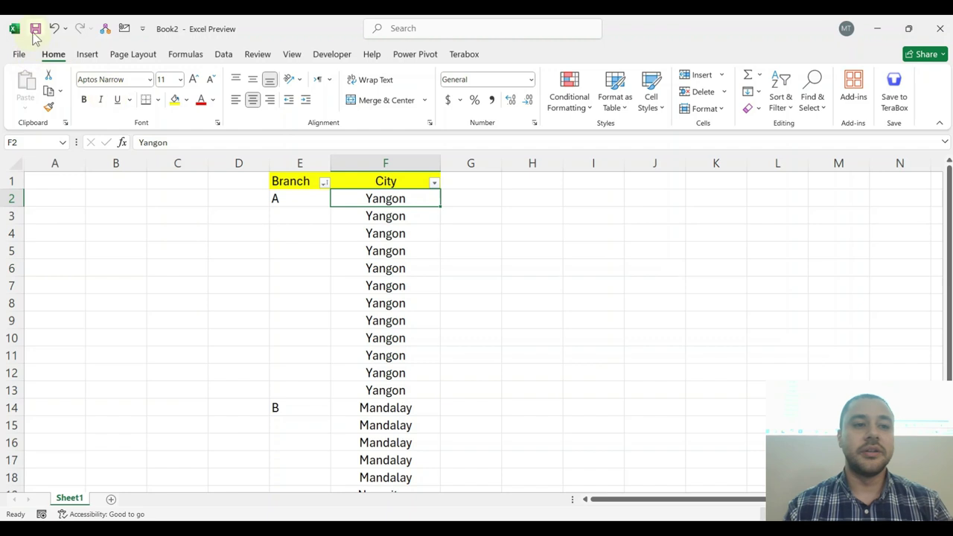
key(ctrl+s)
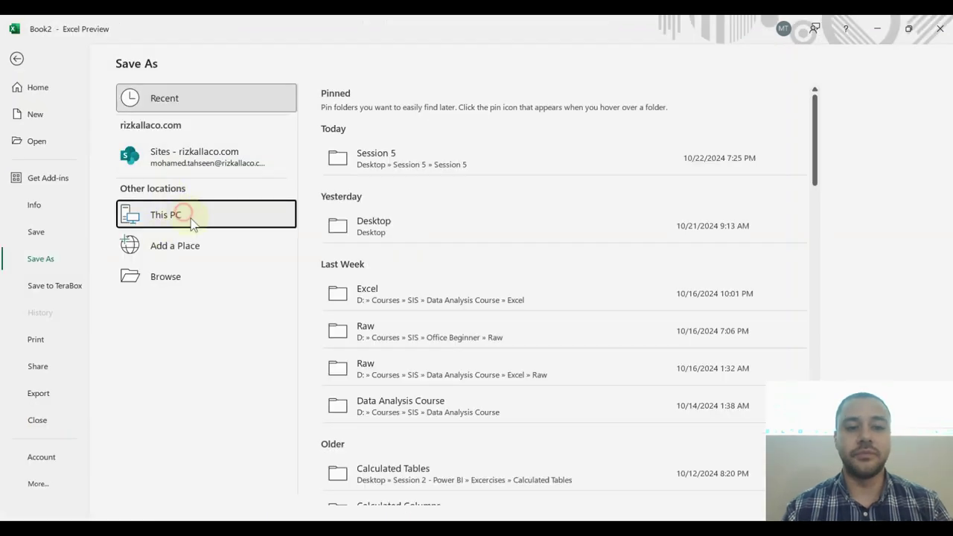
click(170, 214)
click(374, 225)
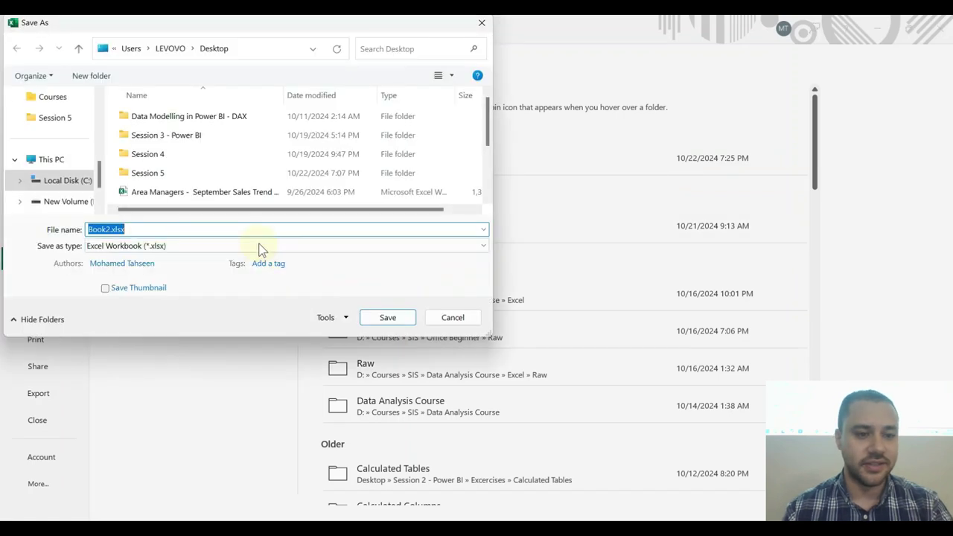
text(test)
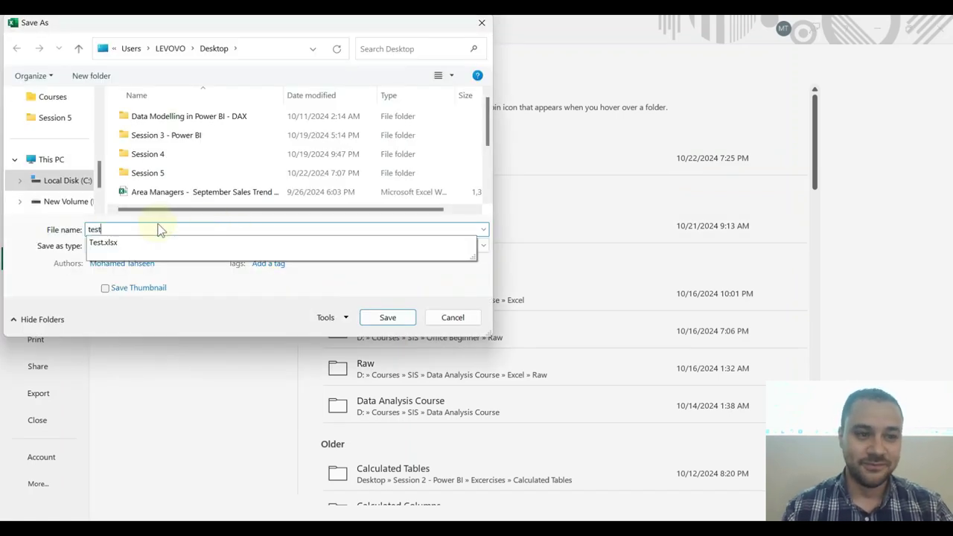
scroll(70, 160, up, 5)
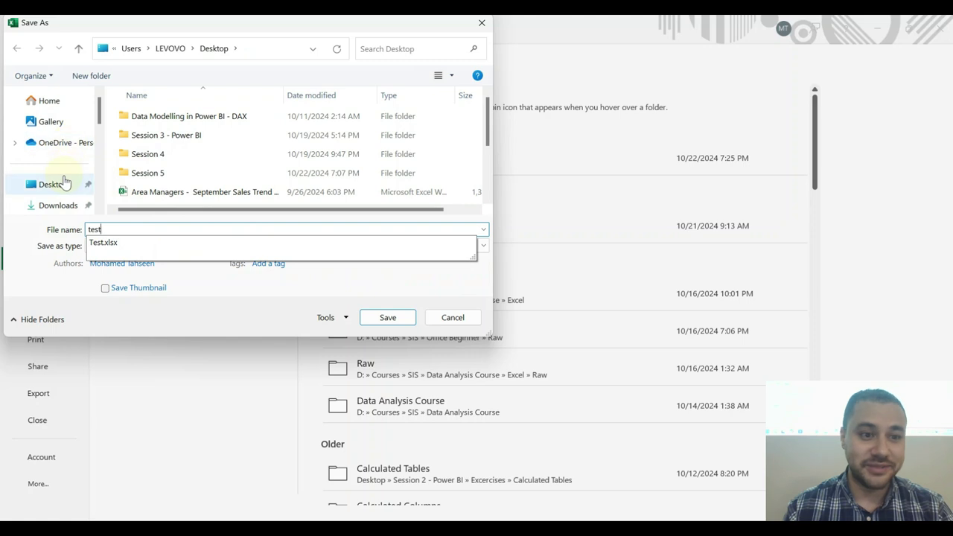
click(60, 185)
click(402, 318)
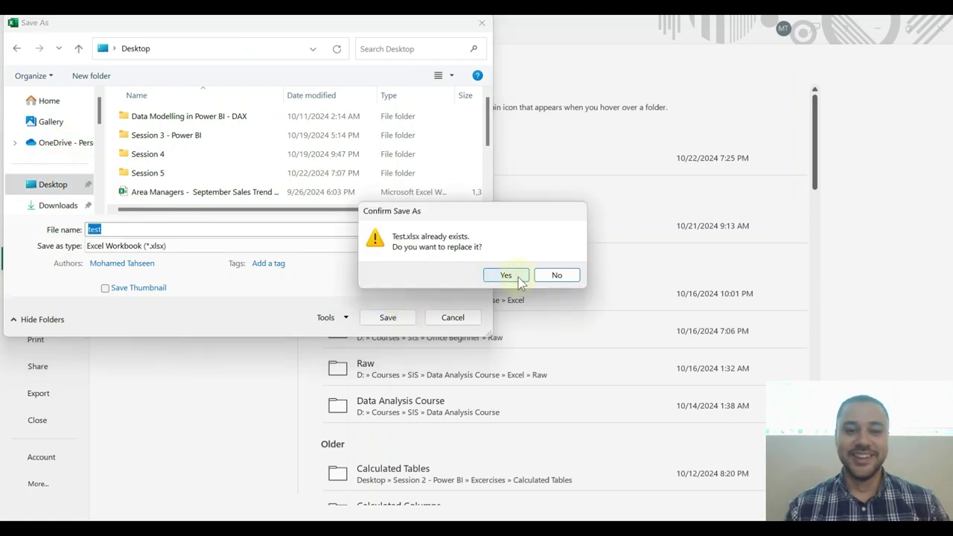
click(551, 275)
- Save the workbook on the Desktop as test123 and close it
click(115, 229)
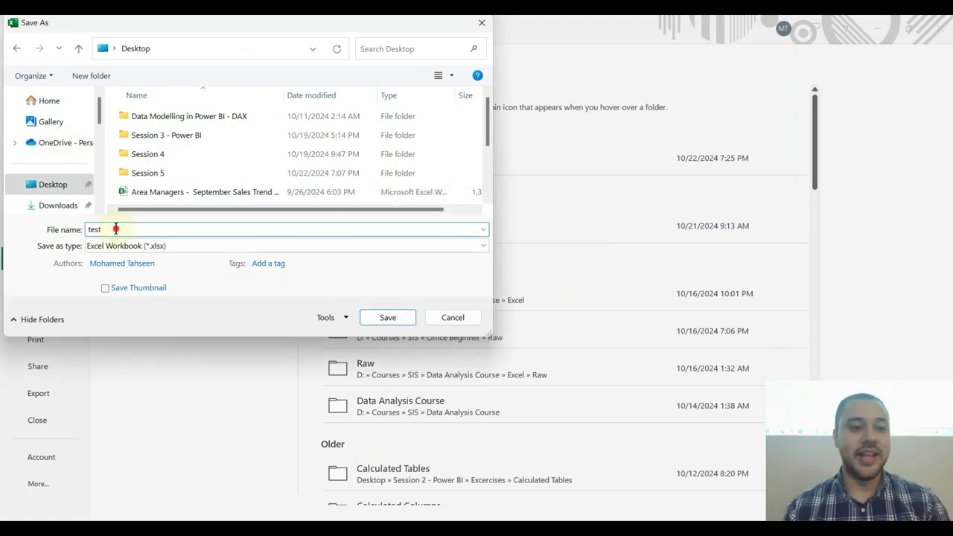
click(387, 319)
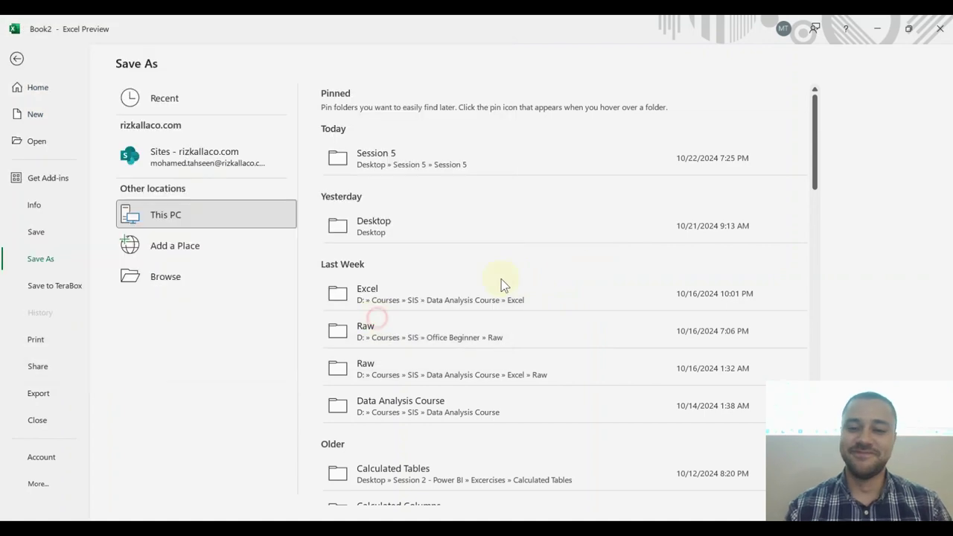
click(933, 27)
click(435, 397)
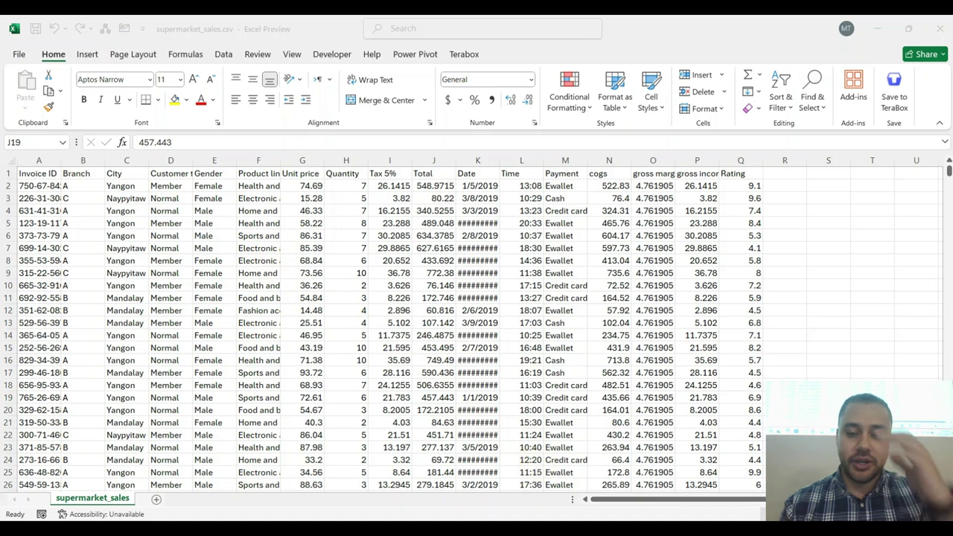
- Switch to the Power Query Editor and close it, applying the supermarket_sales query to the model
mouse_move(621, 525)
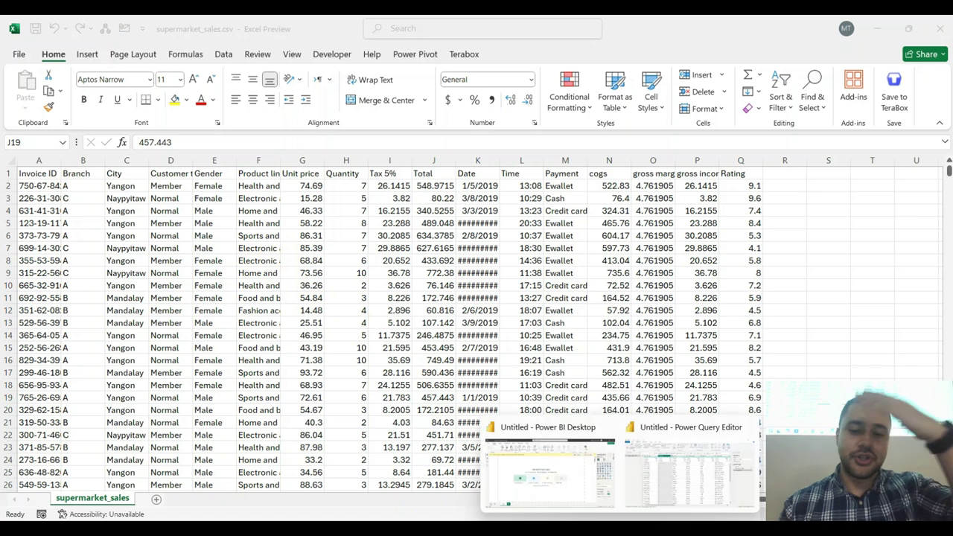
click(655, 467)
click(52, 35)
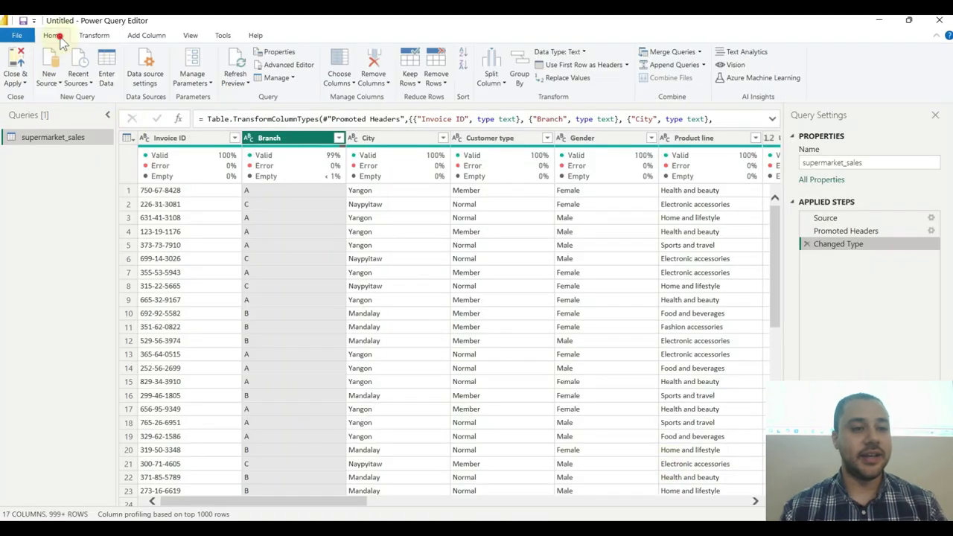
key(alt+Tab)
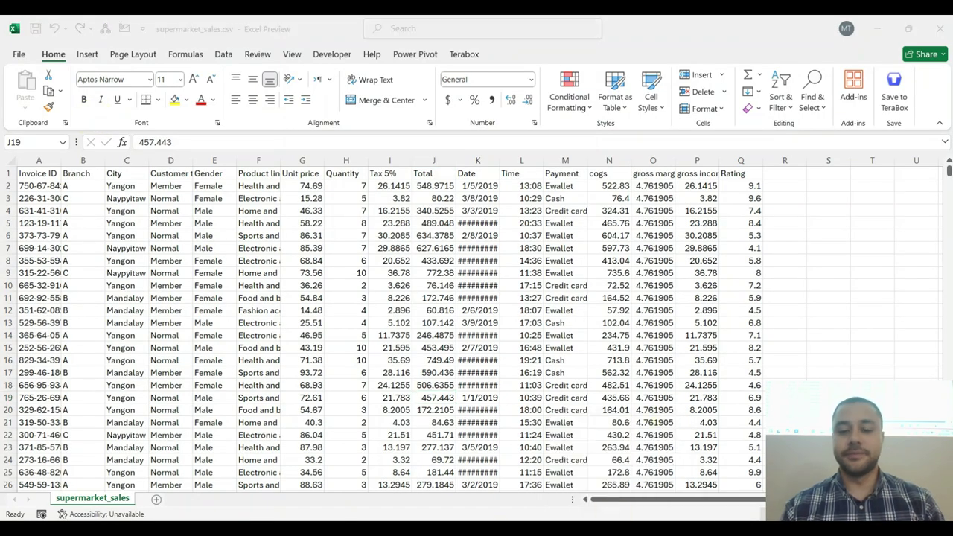
- Minimize the open Excel workbooks, bring up Power BI Desktop and close its load report
click(878, 29)
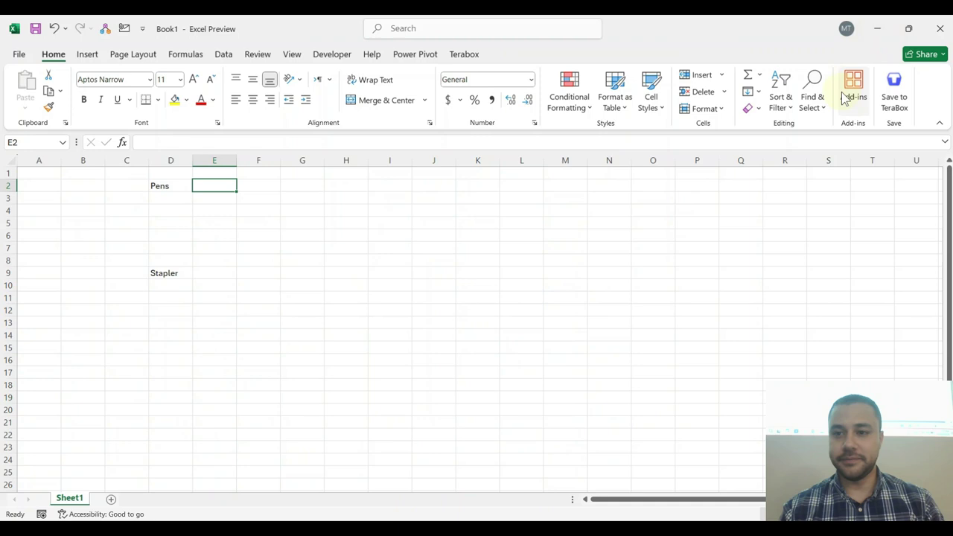
click(879, 29)
click(877, 22)
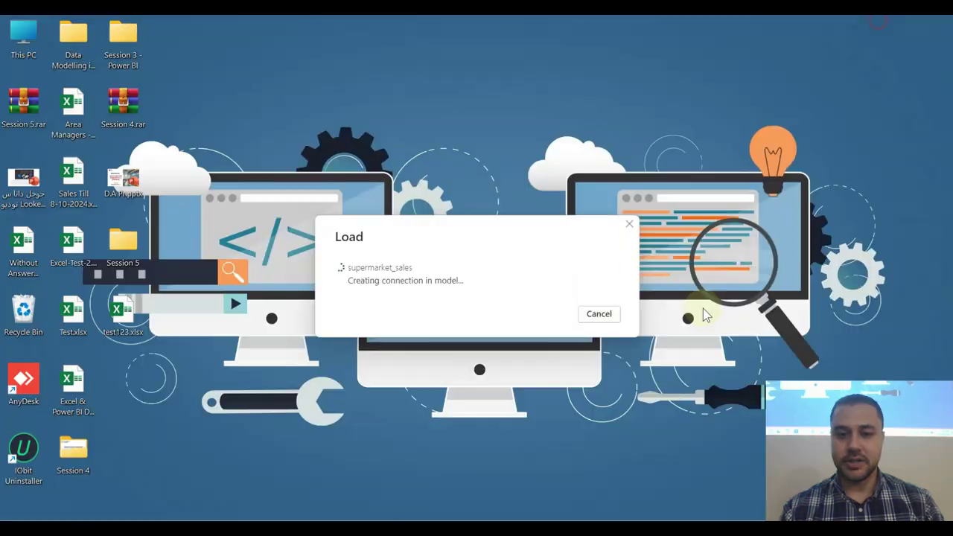
click(577, 489)
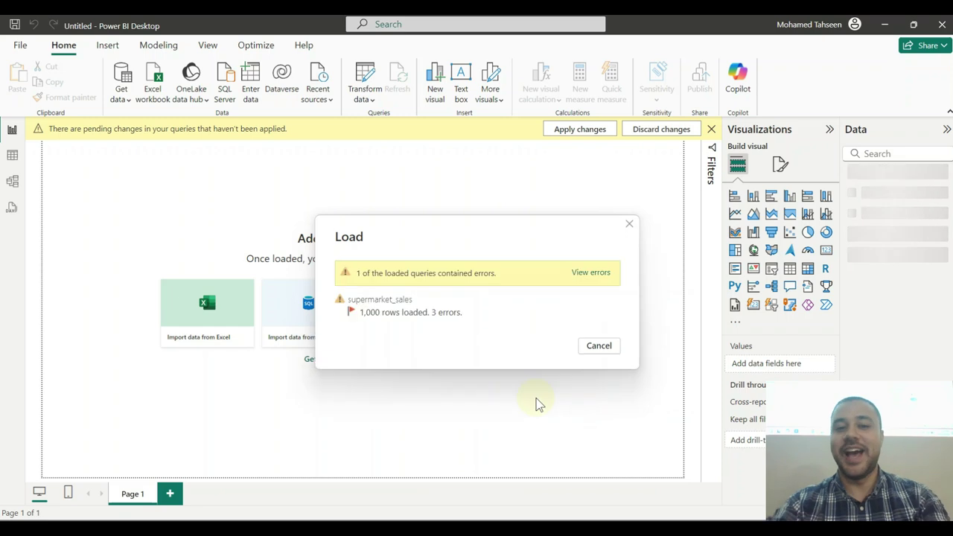
click(629, 223)
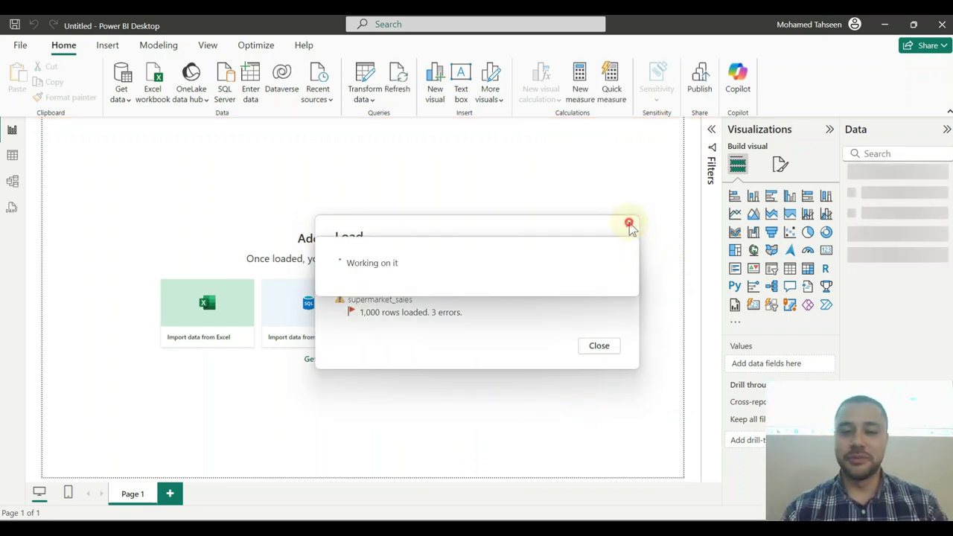
click(598, 348)
- Import Sheet1 from the Desktop workbook test123.xlsx and open it for transformation in Power Query
click(79, 163)
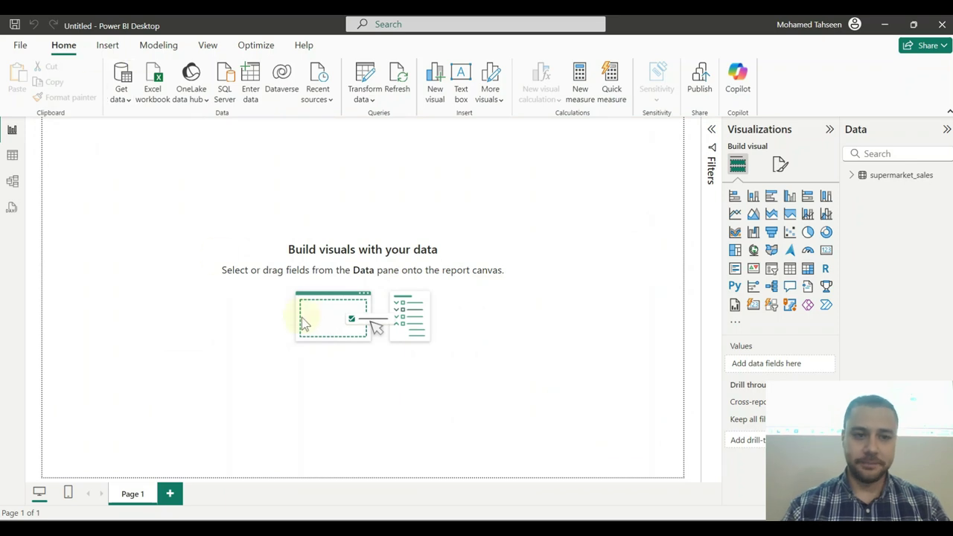
click(147, 89)
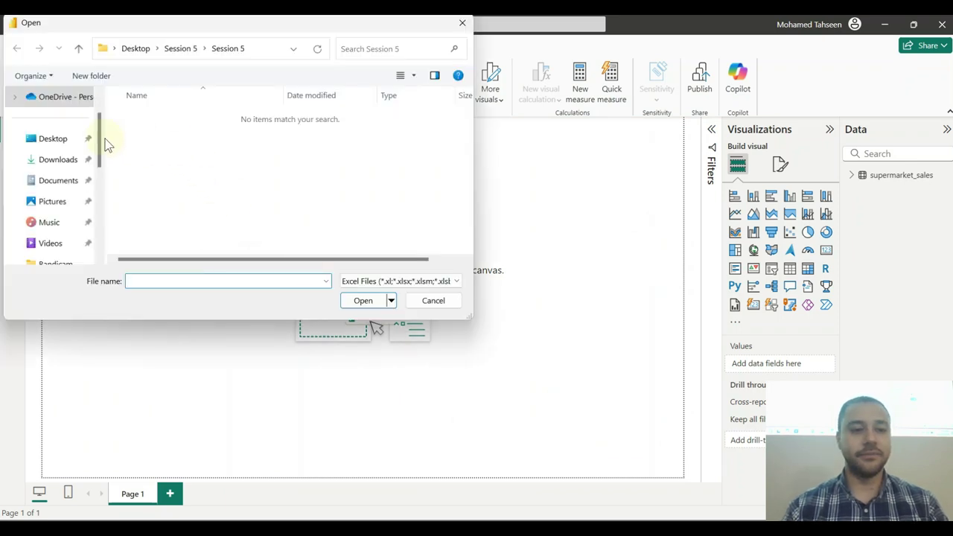
click(61, 138)
scroll(173, 212, down, 1)
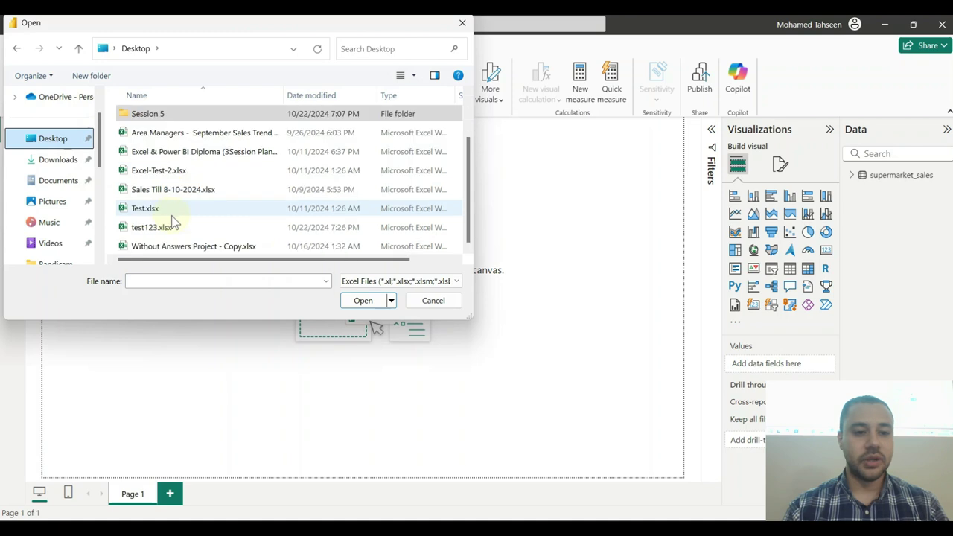
double_click(149, 227)
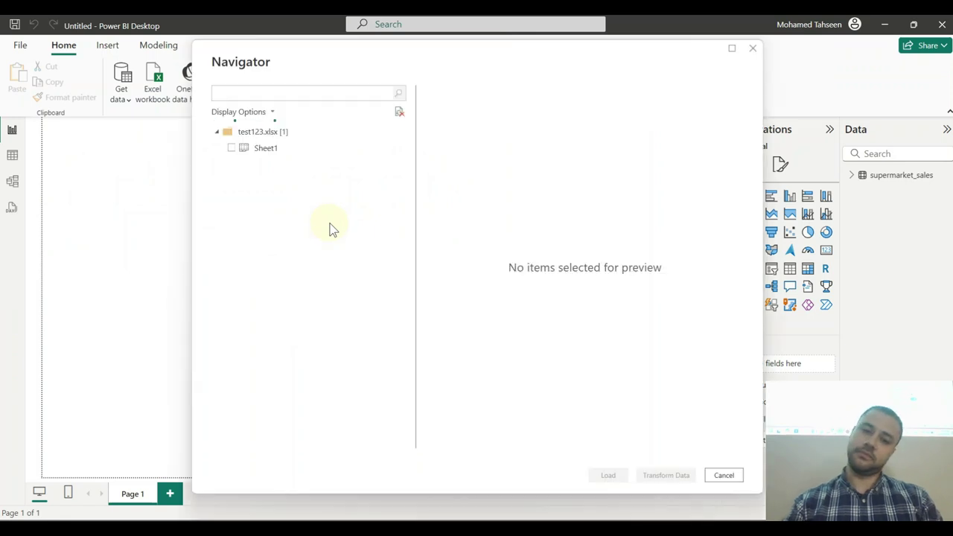
click(231, 148)
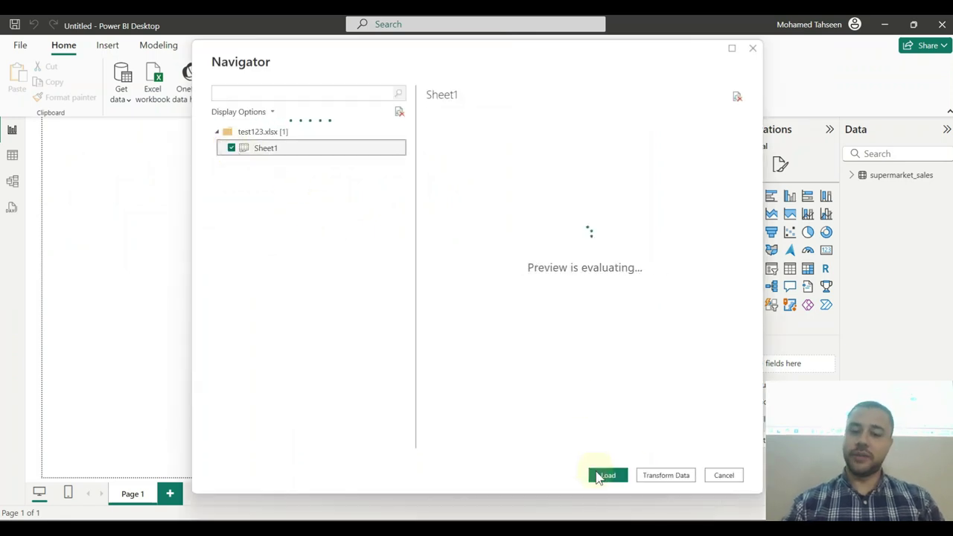
click(664, 475)
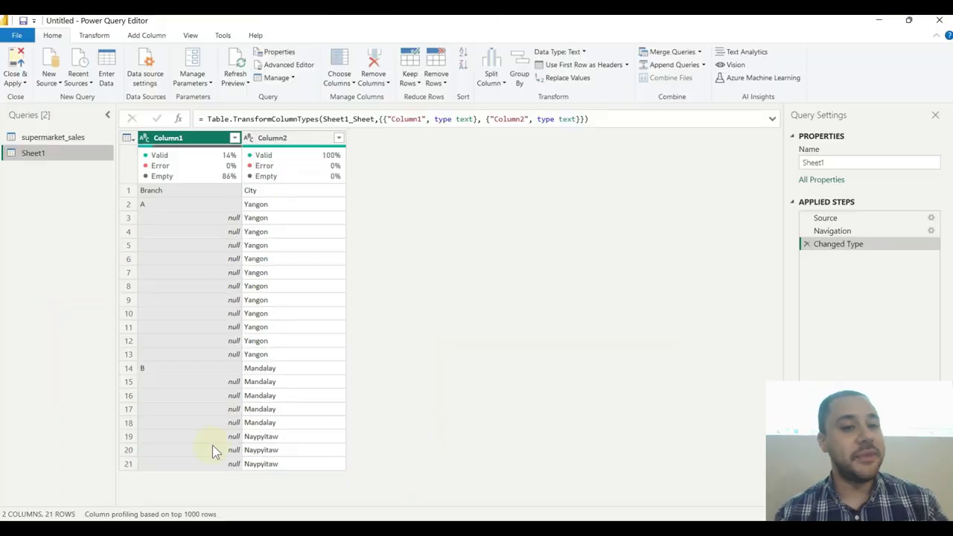
- Fill the null cells of Column1 in Sheet1 downward and check the filled rows of branch A
click(91, 36)
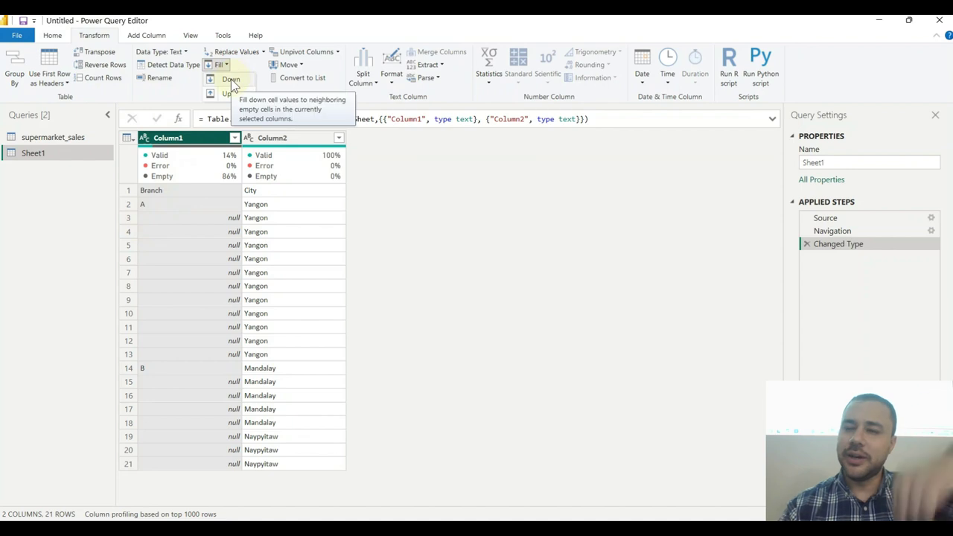
click(231, 79)
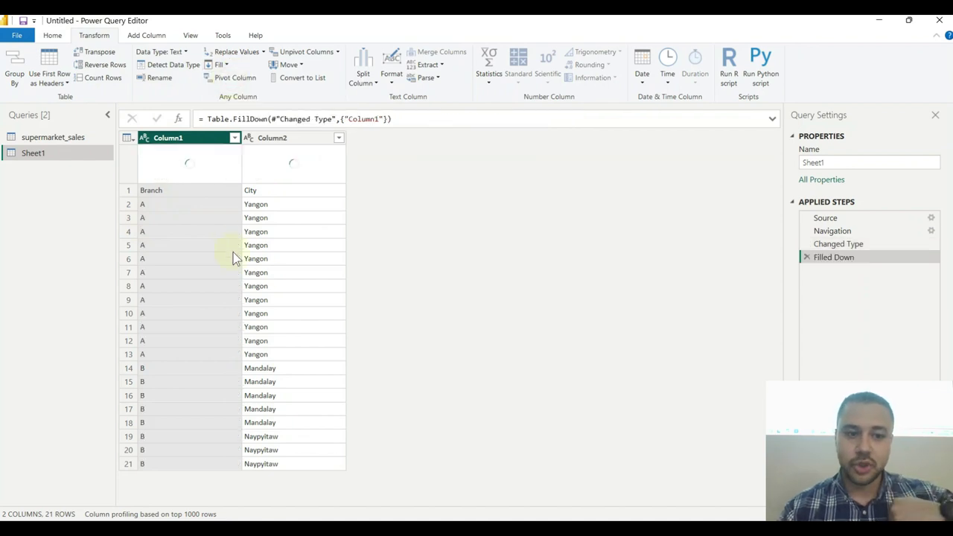
click(181, 205)
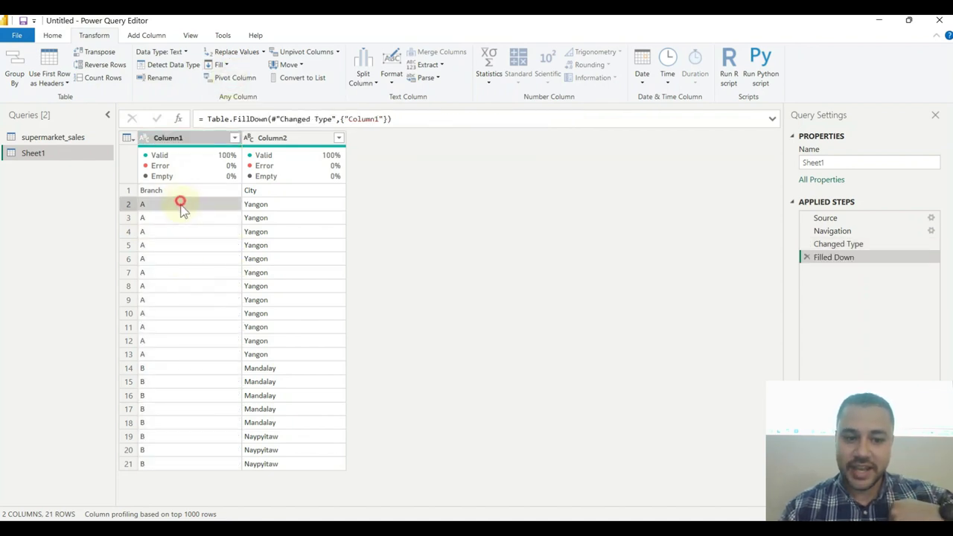
click(172, 356)
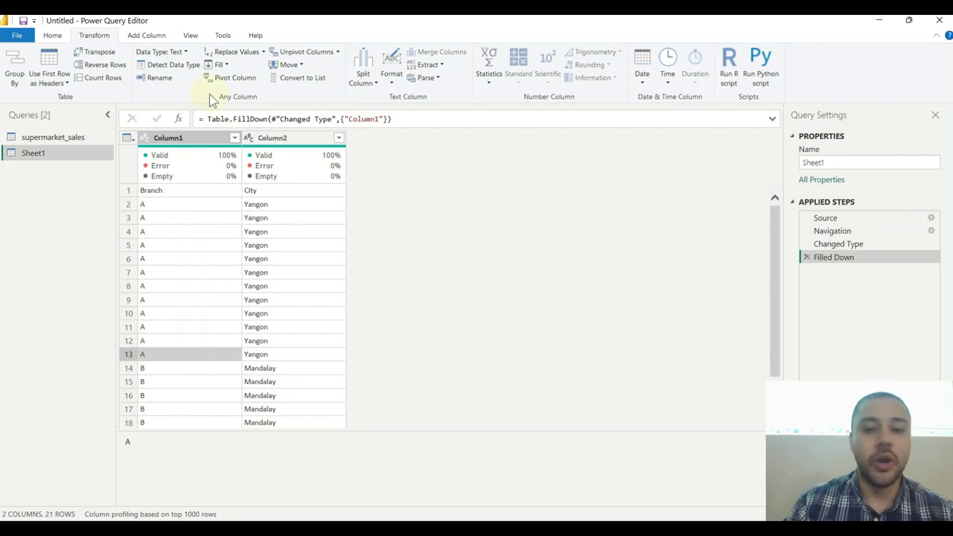
- Replace the downward fill of Column1 with an upward fill, and remove that fill step from the query too
click(806, 257)
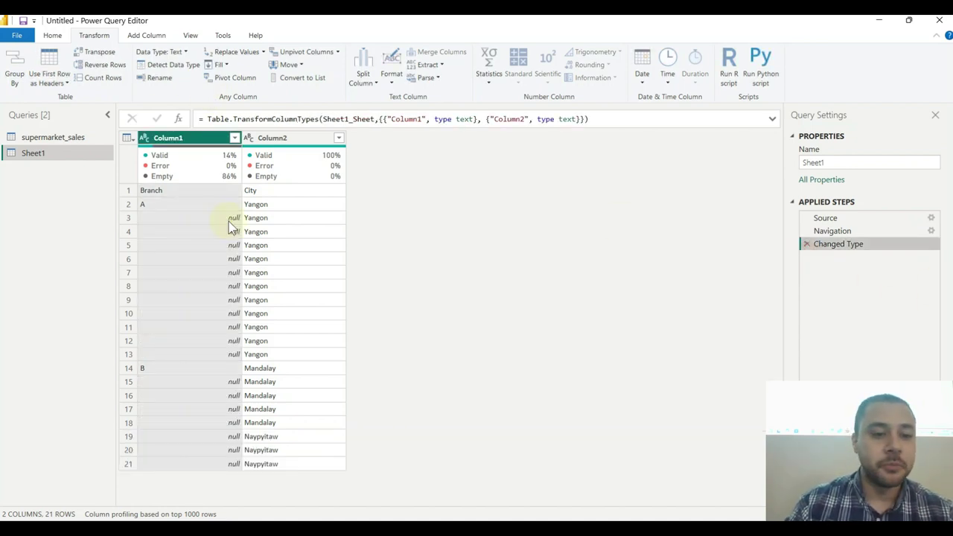
click(218, 65)
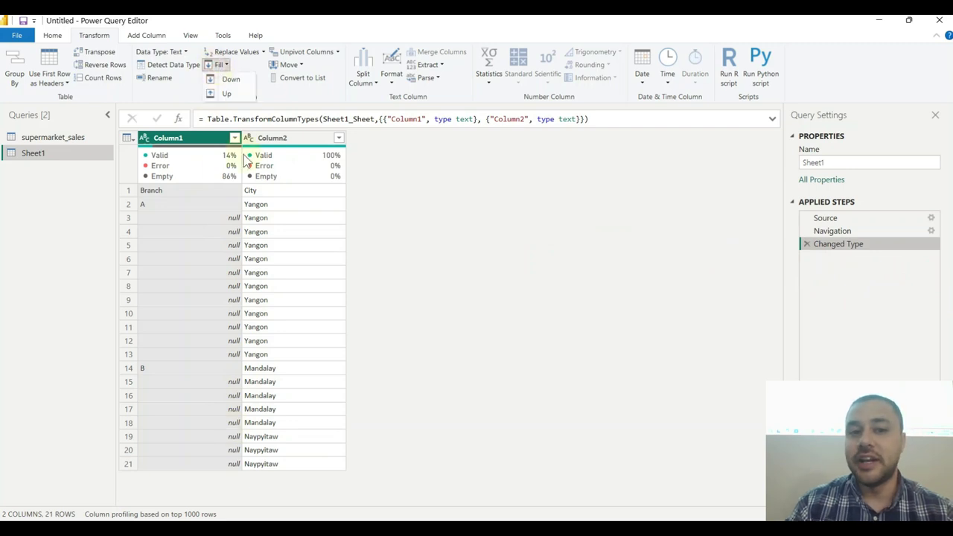
click(227, 94)
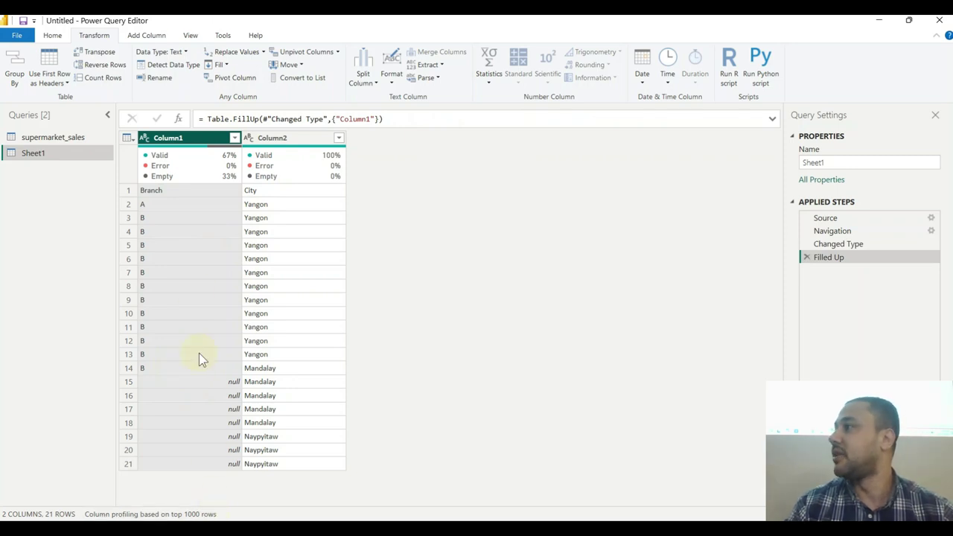
click(806, 257)
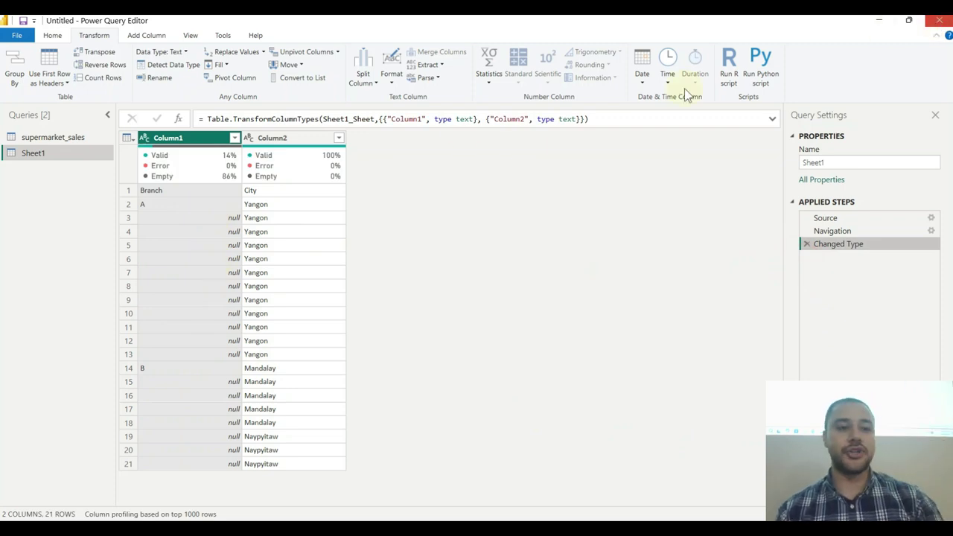
- Delete the Sheet1 query and open the supermarket_sales query
right_click(98, 155)
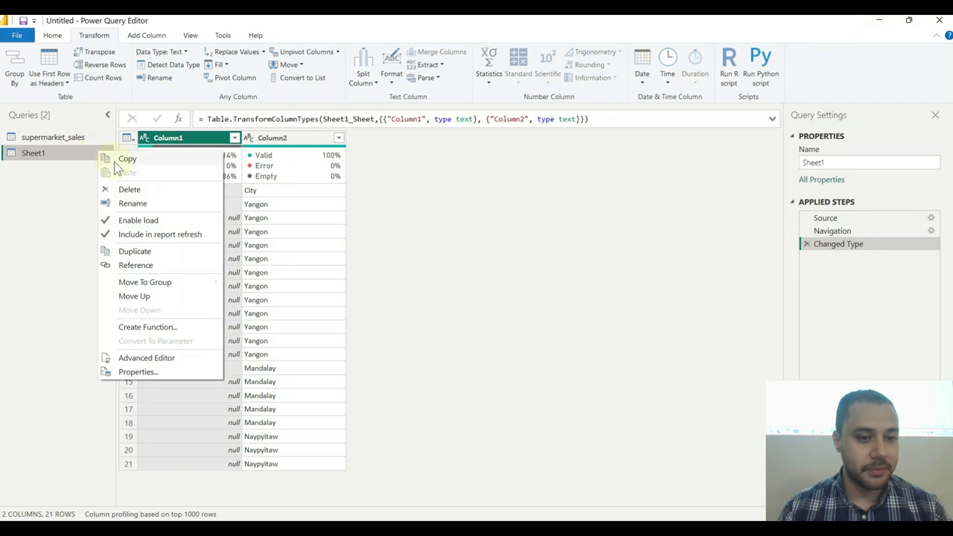
click(5, 253)
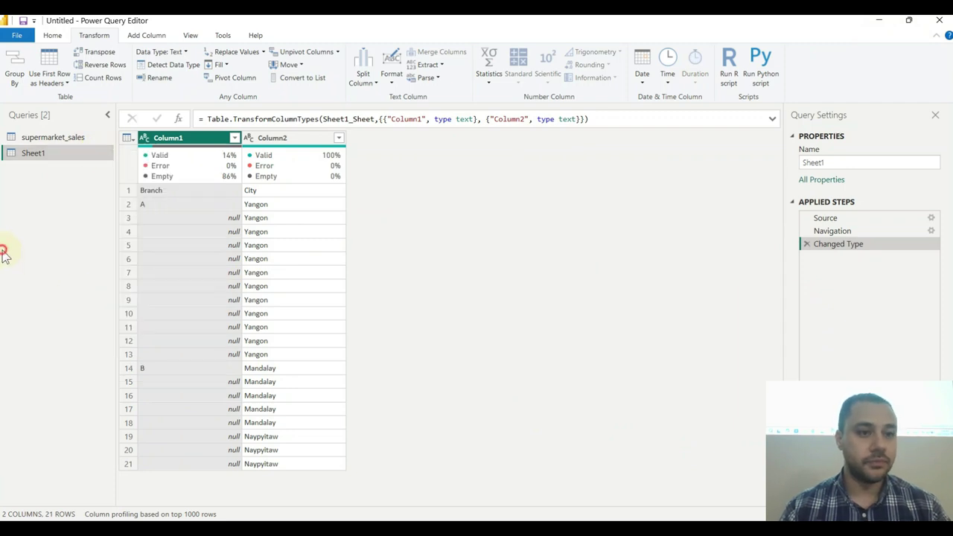
right_click(102, 154)
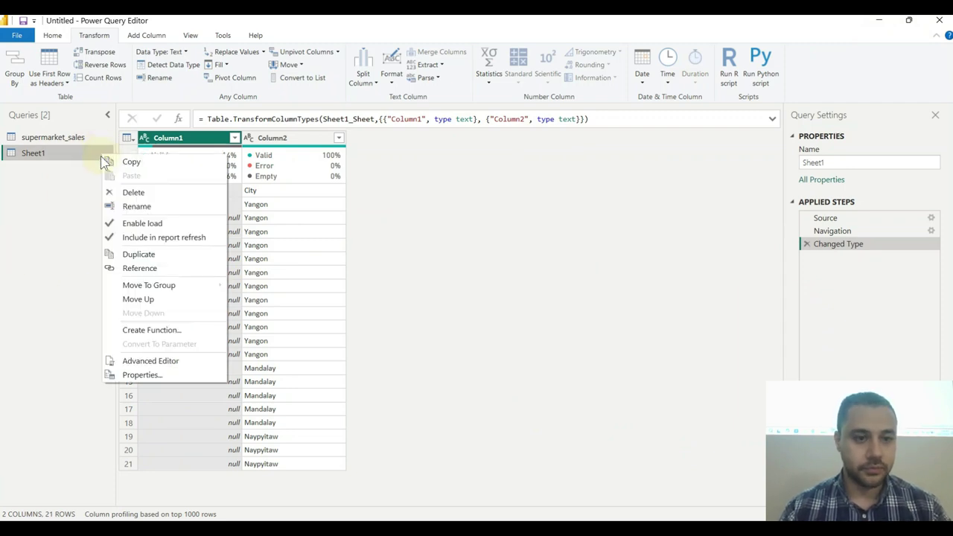
click(139, 193)
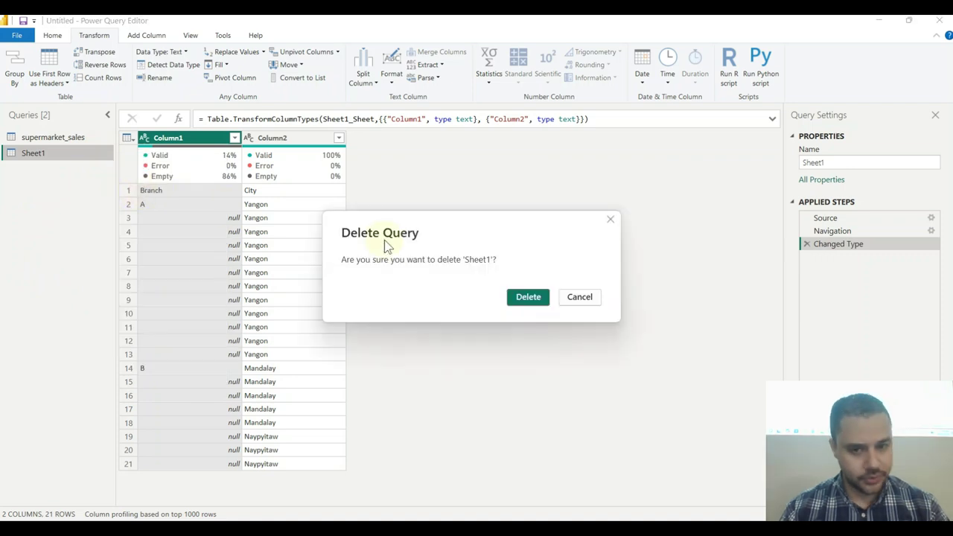
click(538, 294)
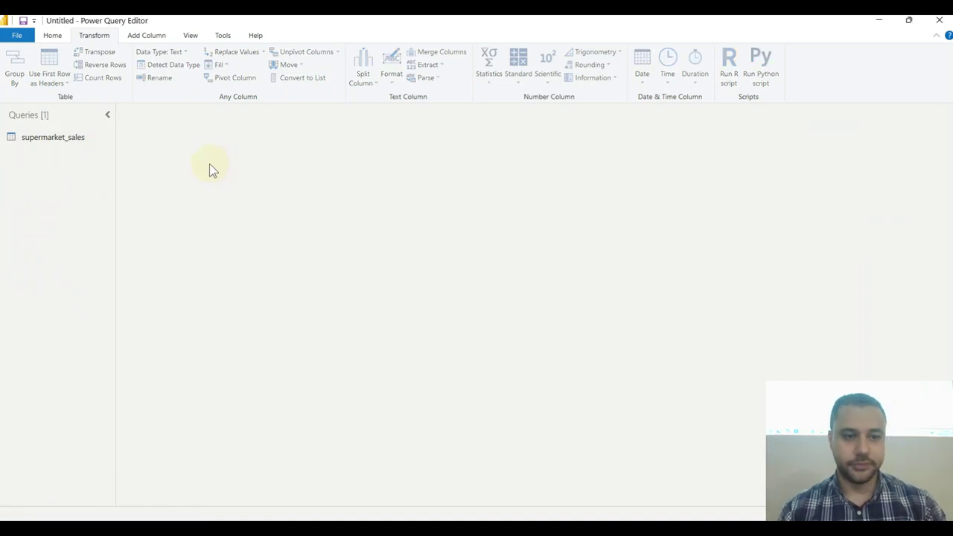
click(63, 137)
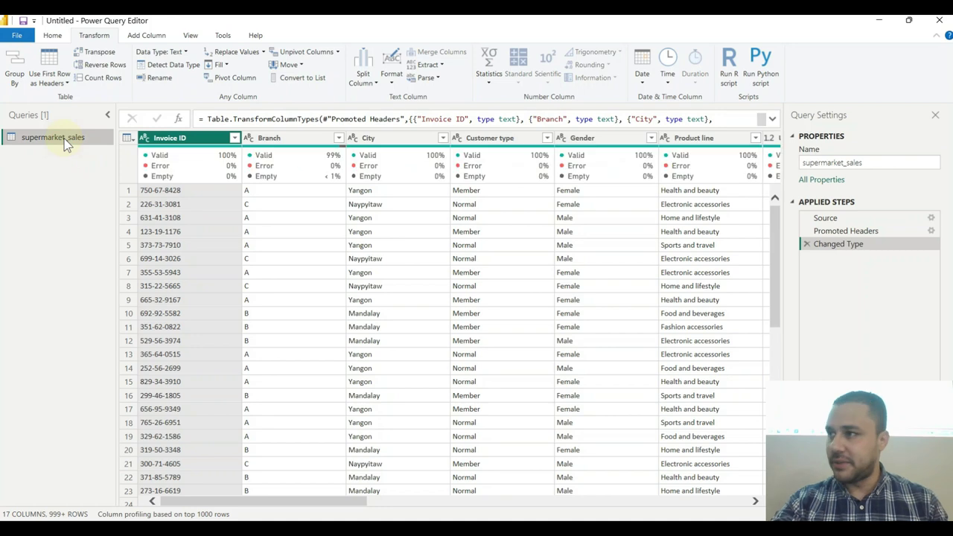
- Keep only the supermarket_sales rows that have errors in the Date column
click(362, 217)
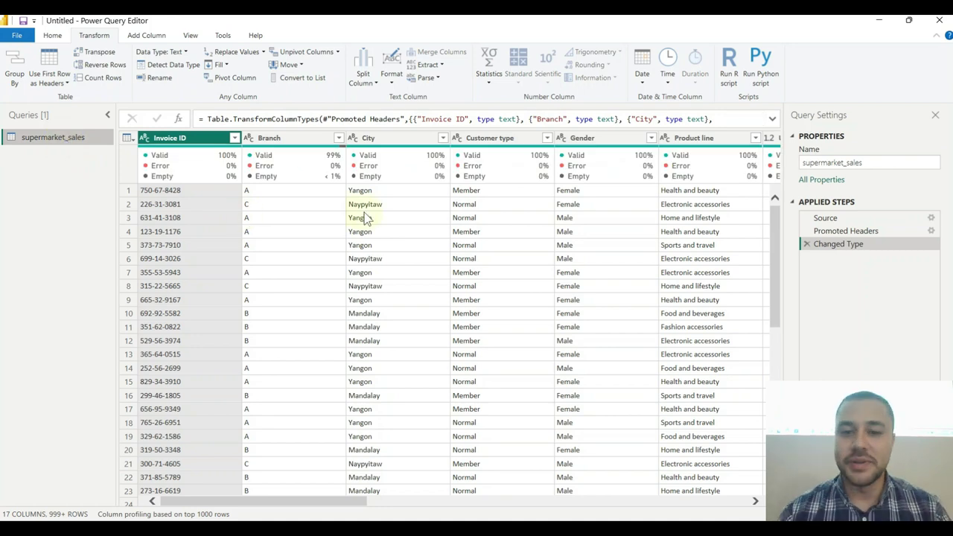
drag(335, 424, 606, 417)
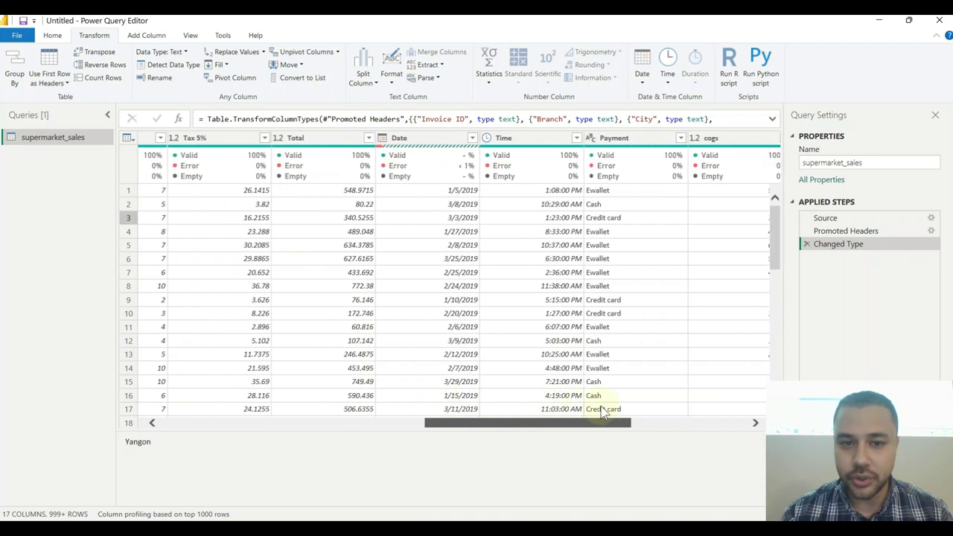
click(408, 165)
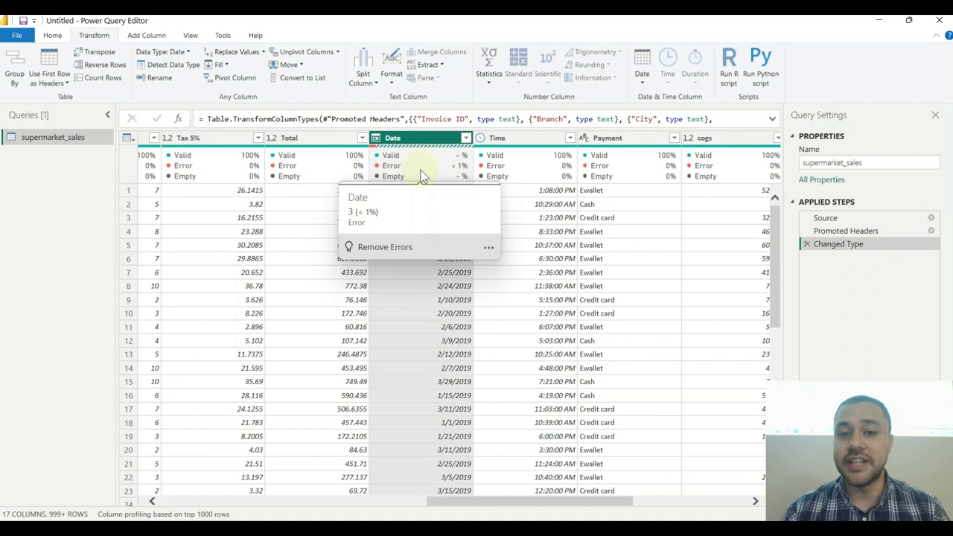
mouse_move(394, 171)
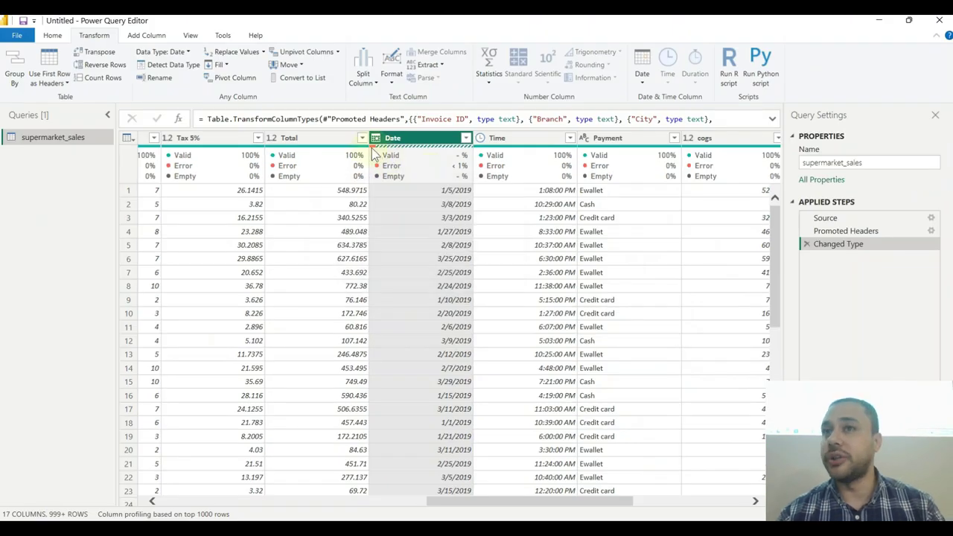
right_click(414, 162)
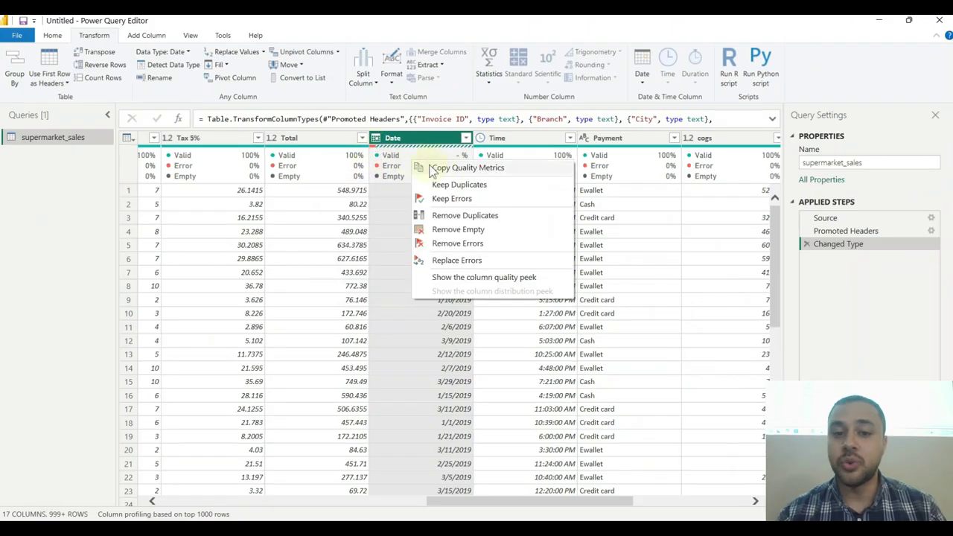
click(476, 199)
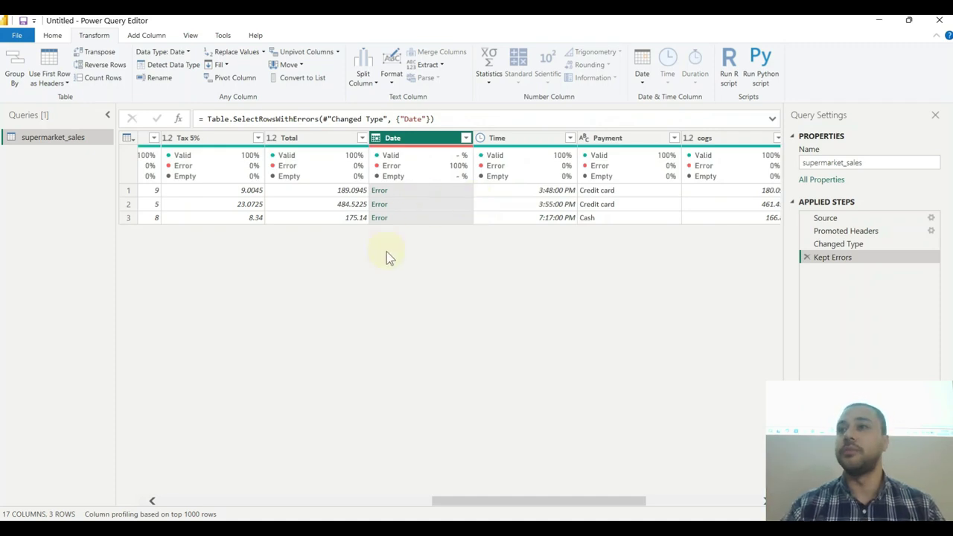
- Examine the error details of each failing Date cell, and remove the kept-errors step from the query
click(449, 189)
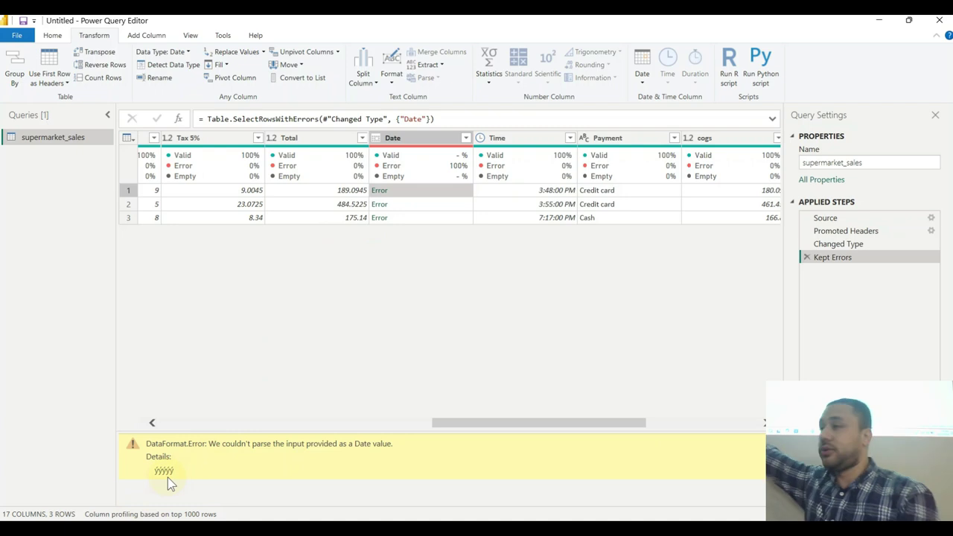
click(409, 205)
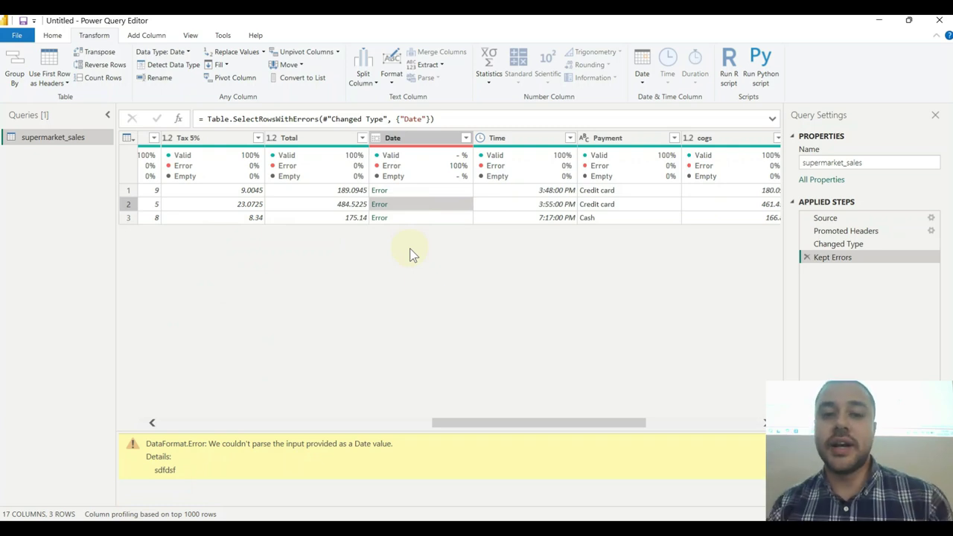
click(388, 218)
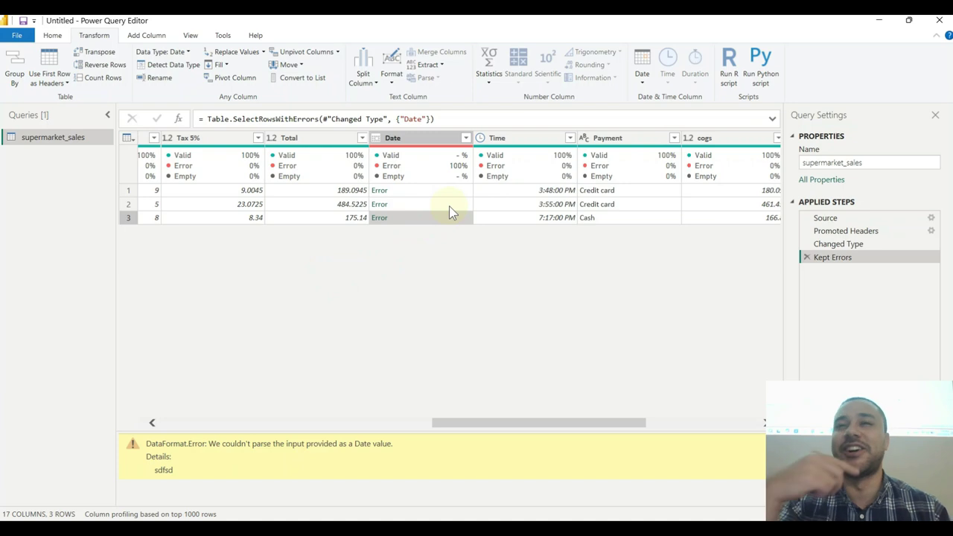
mouse_move(471, 175)
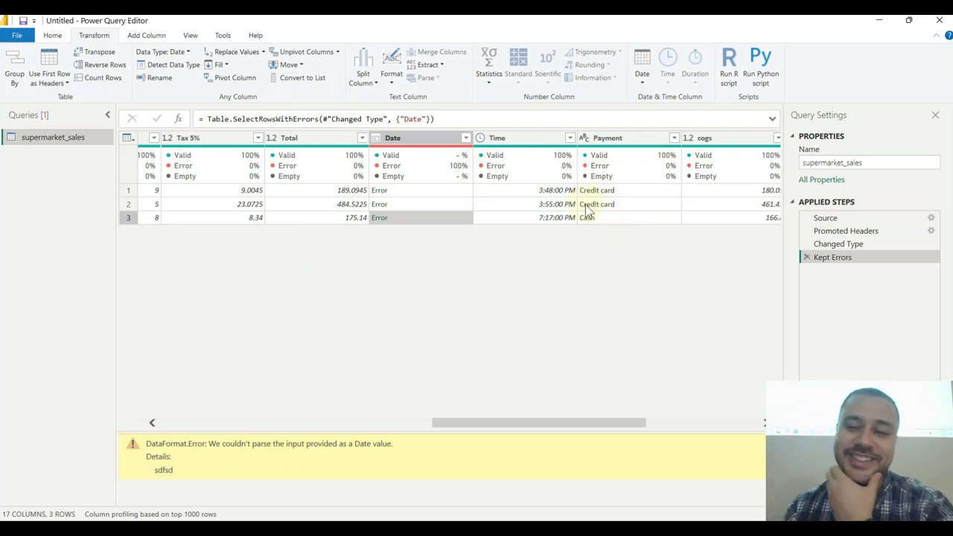
click(807, 257)
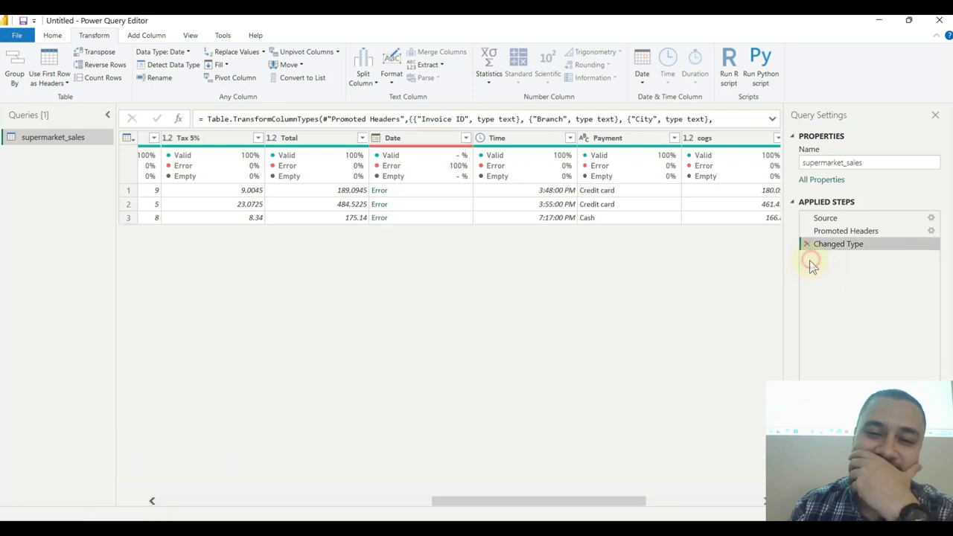
- Replace the errors in the Date column with 1/1/2019
right_click(416, 160)
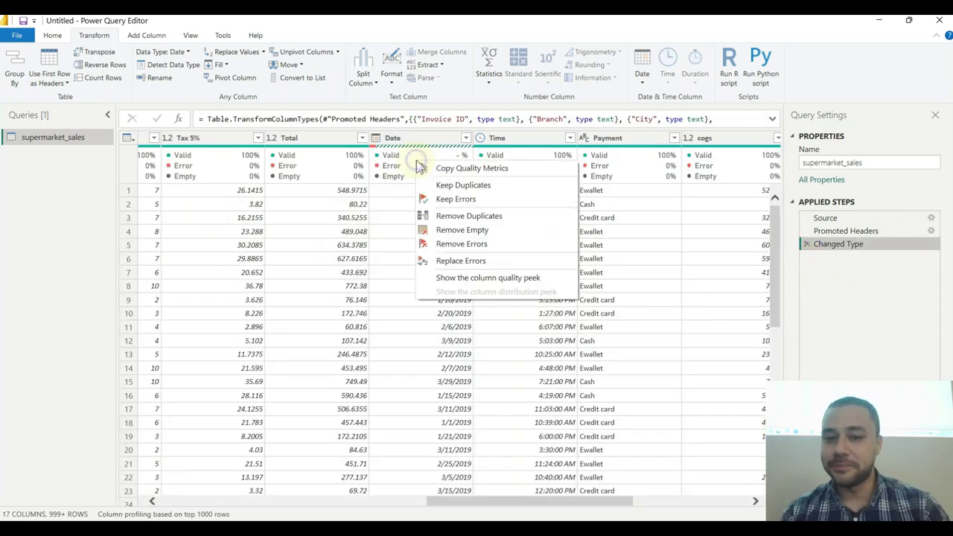
click(482, 261)
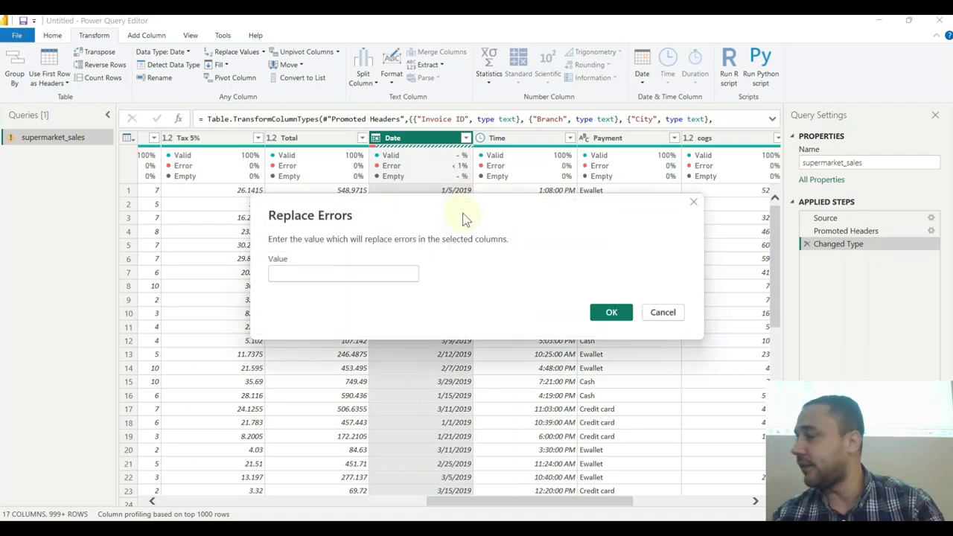
click(297, 273)
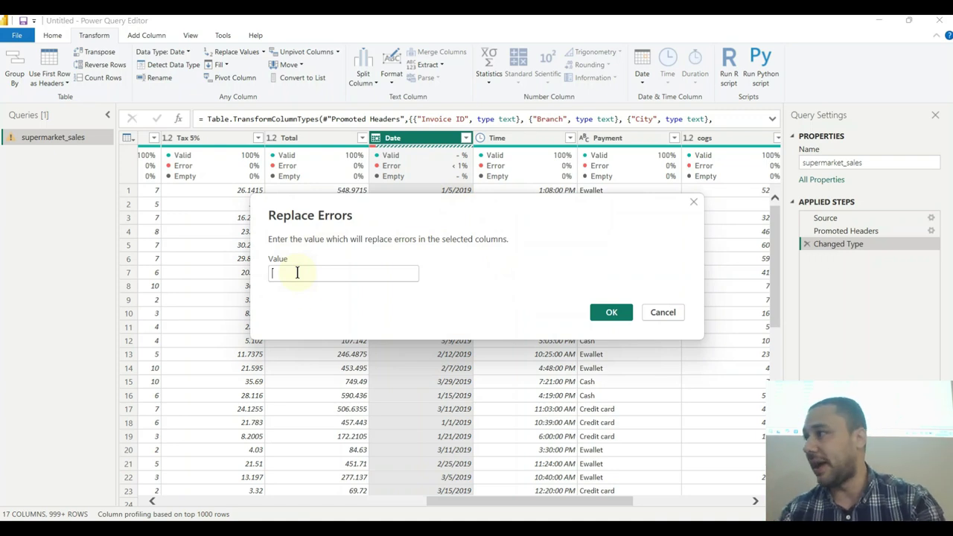
text(1)
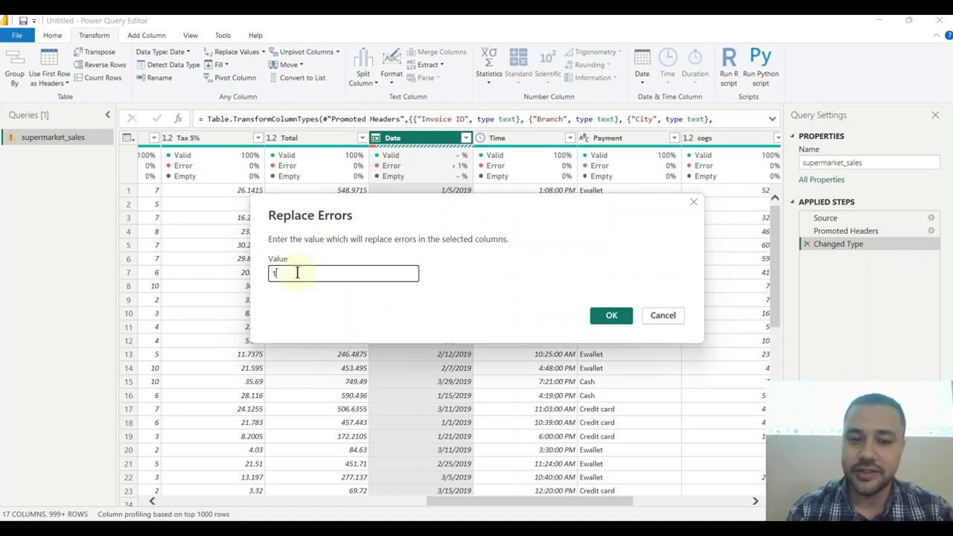
text(/1/20)
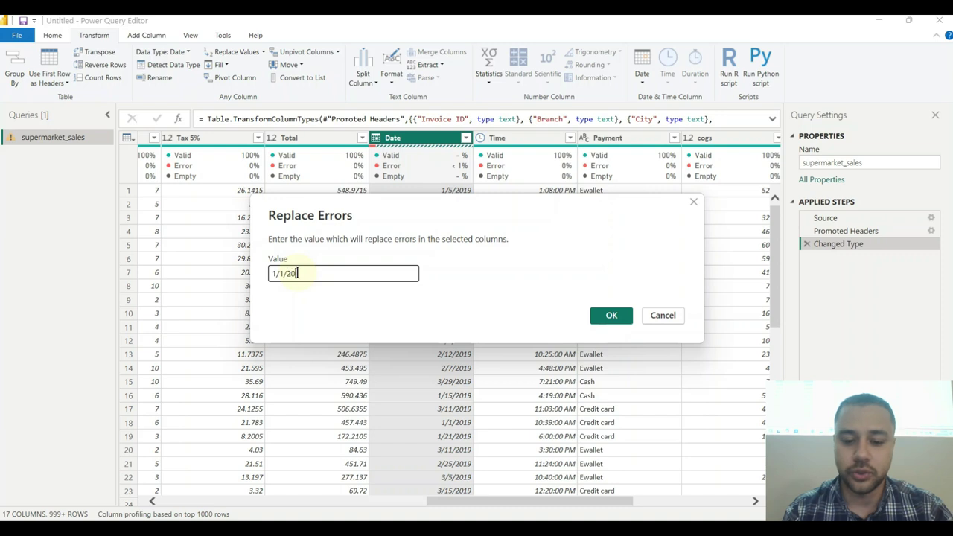
text(19)
click(617, 313)
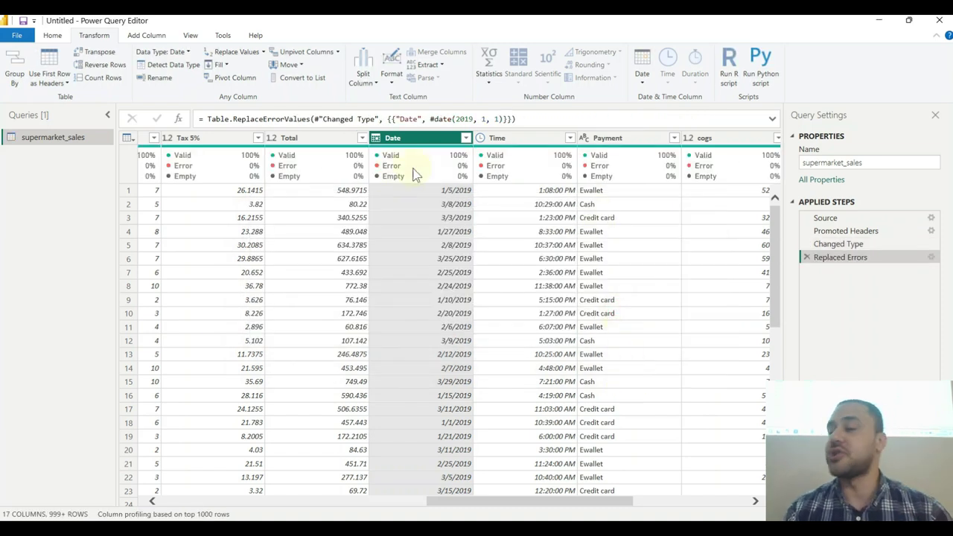
- Delete the error replacement step and remove the rows with errors in the Date column instead
mouse_move(400, 171)
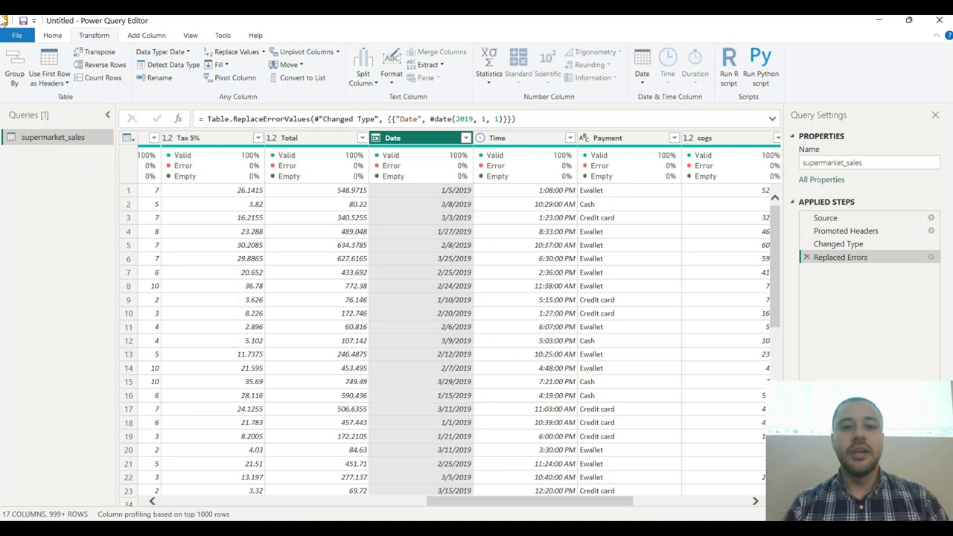
mouse_move(273, 171)
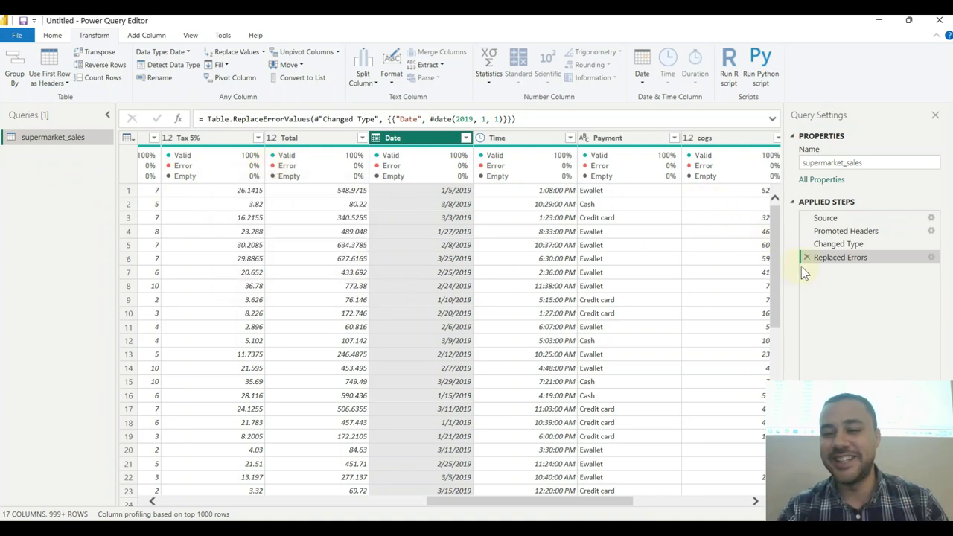
right_click(411, 162)
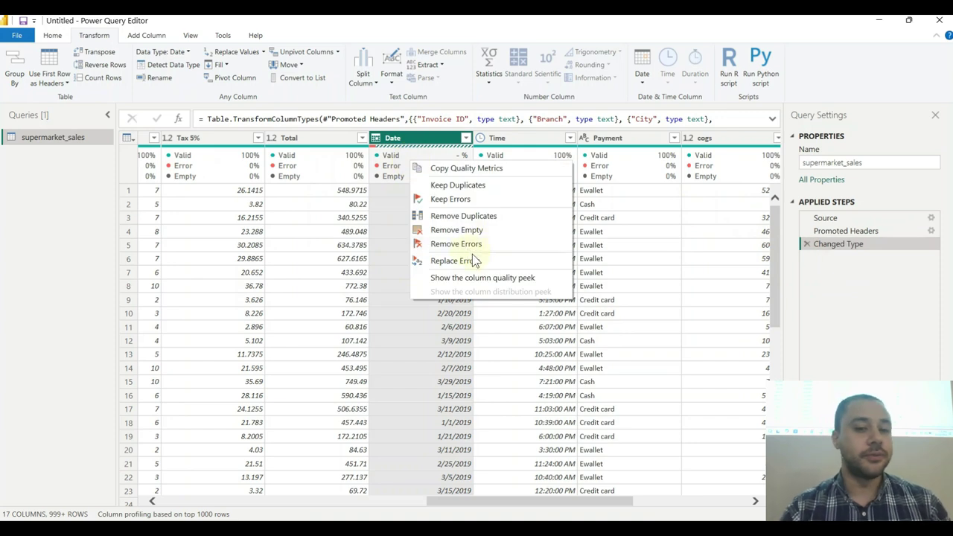
click(467, 246)
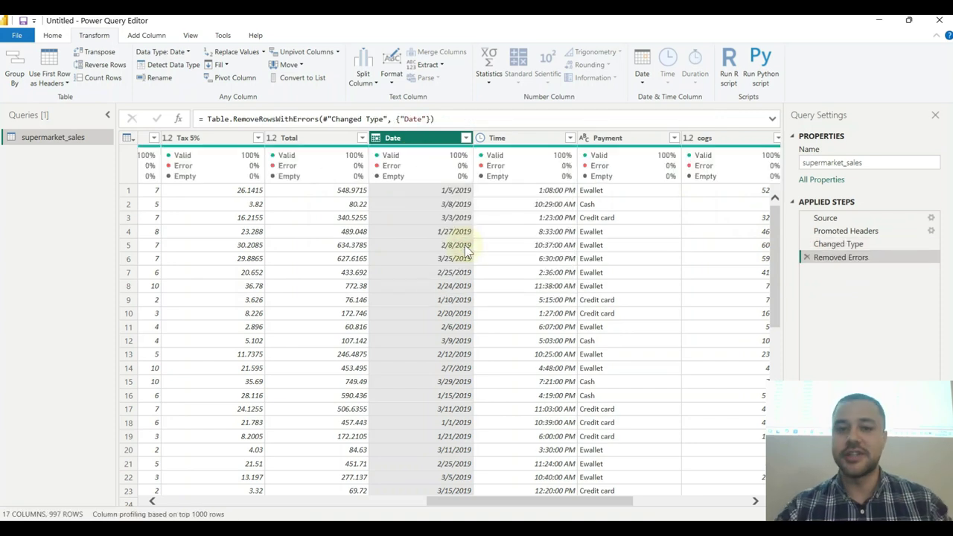
- Close Power Query applying the changes, and expand the supermarket_sales table's fields in the report
drag(571, 500, 202, 504)
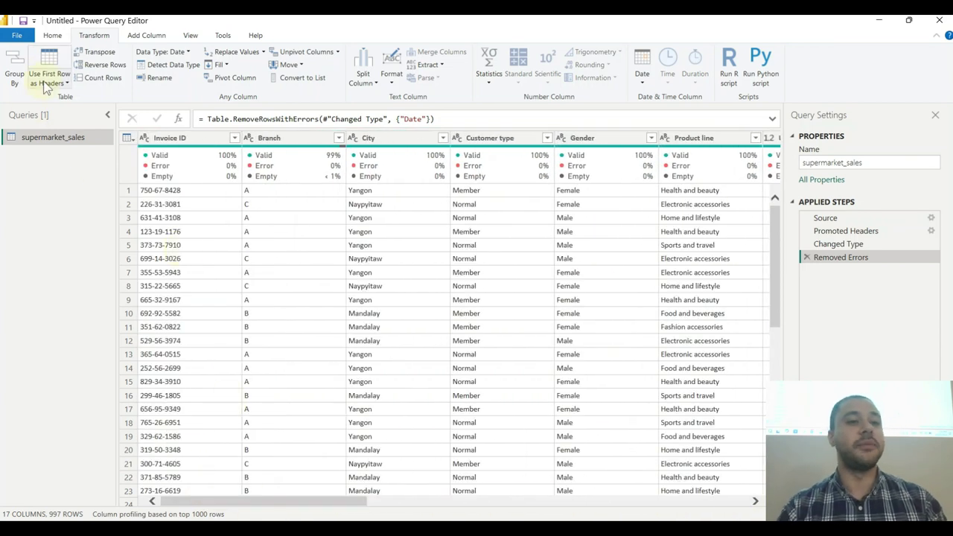
click(52, 35)
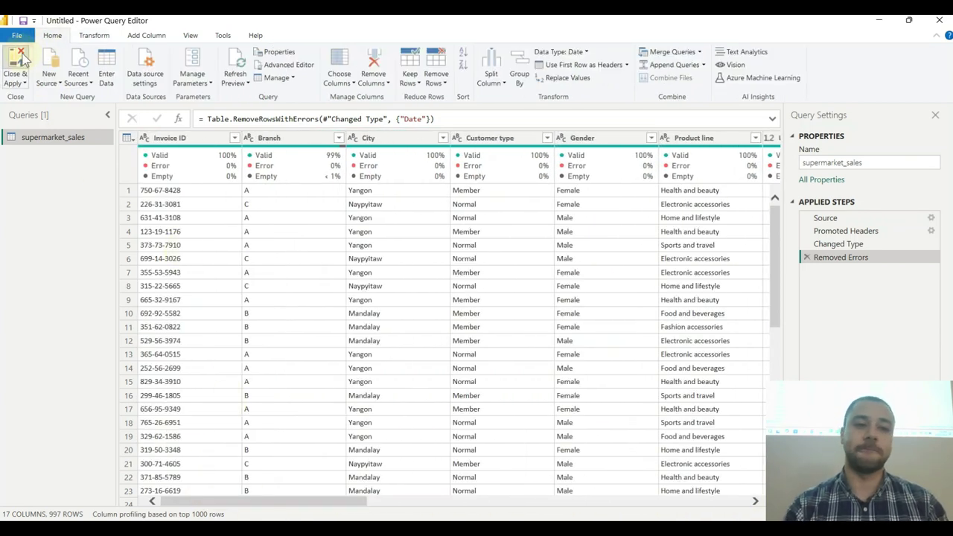
click(22, 60)
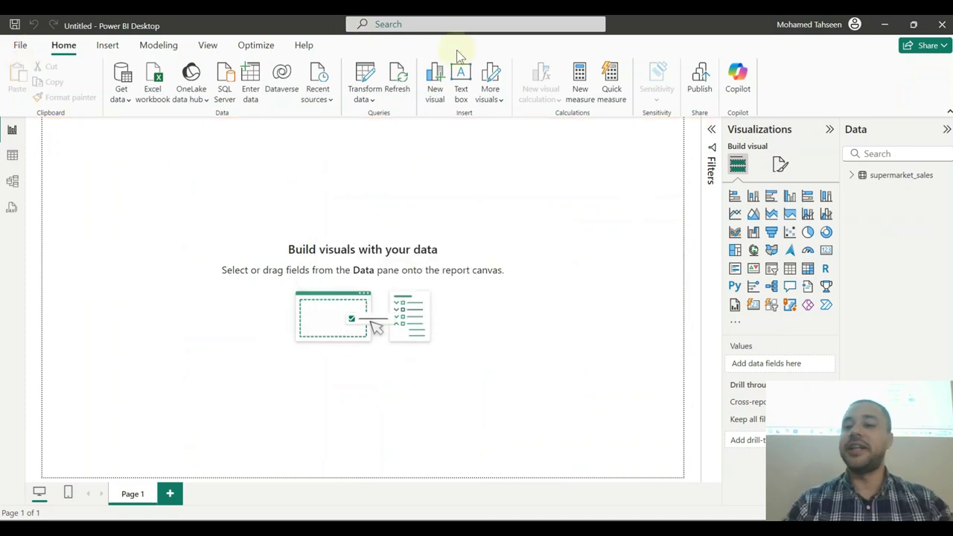
mouse_move(868, 184)
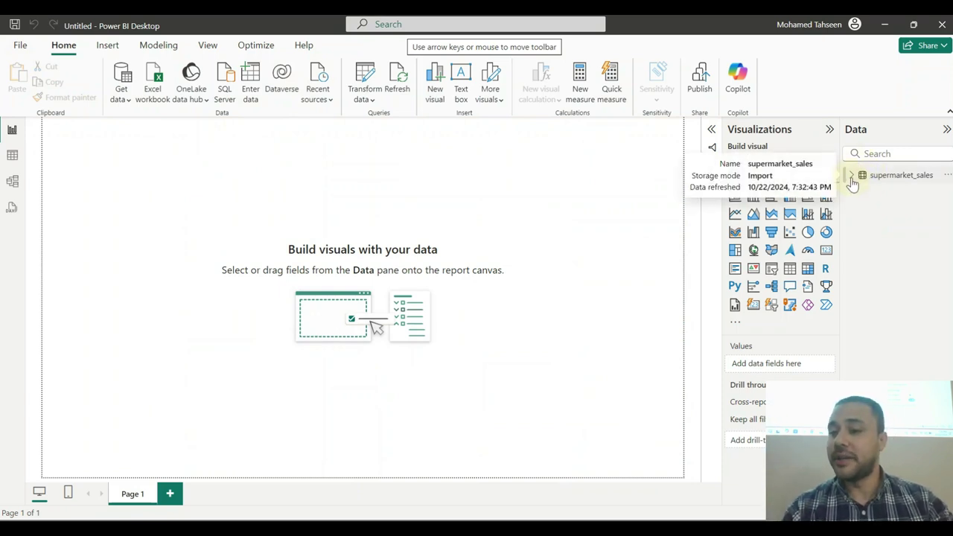
click(853, 183)
- Switch to Excel and close the Book1 workbook without saving its changes
mouse_move(670, 521)
click(703, 469)
click(940, 29)
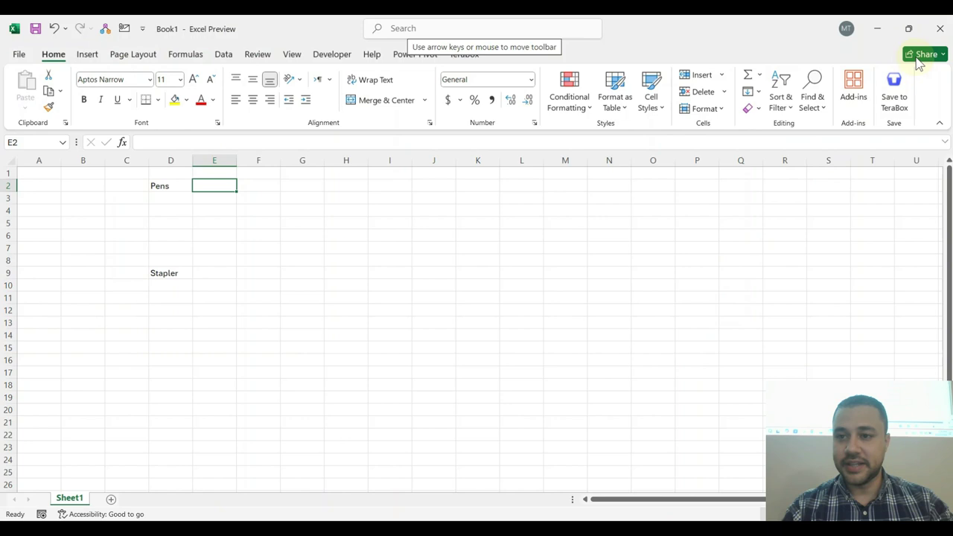
click(939, 28)
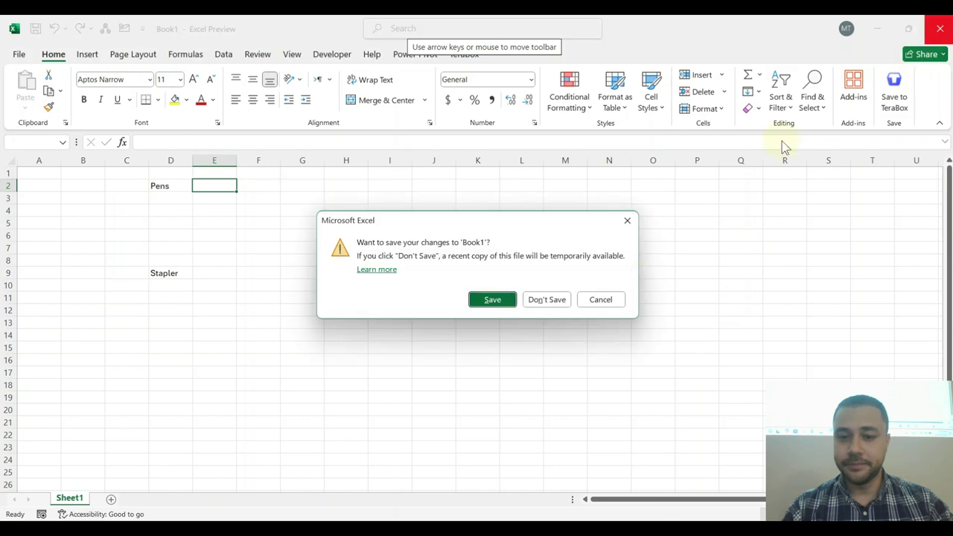
click(546, 298)
- Close the duplicate Session 5 File Explorer windows and switch to the one that remains
mouse_move(506, 517)
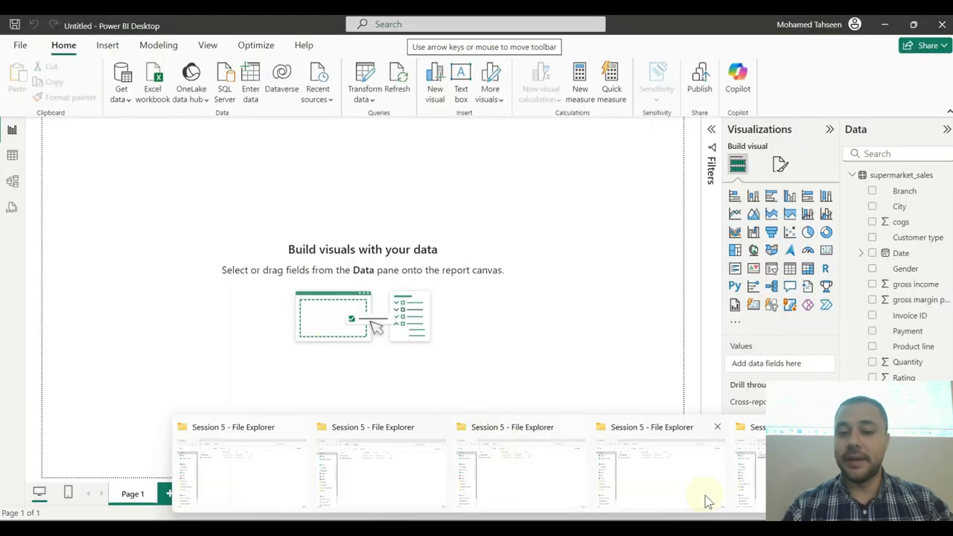
mouse_move(579, 434)
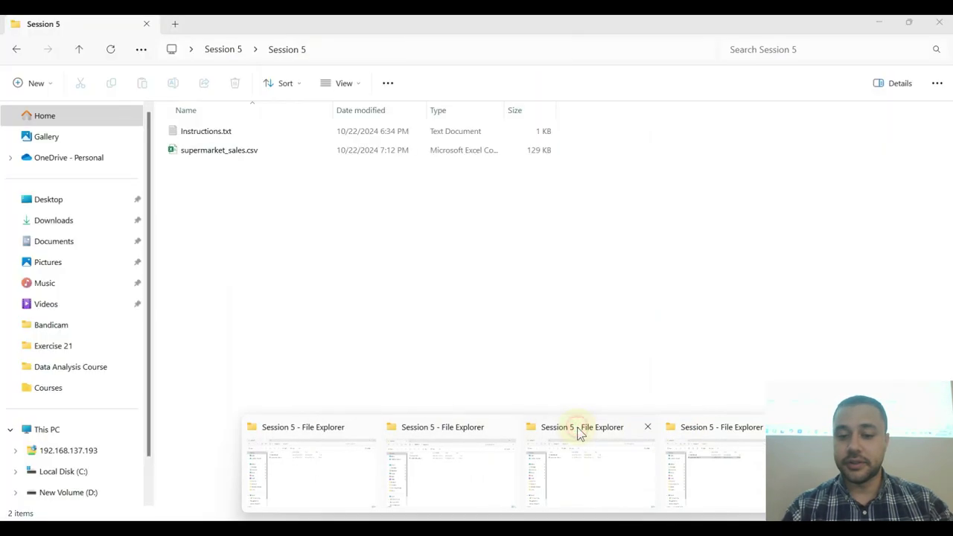
click(647, 427)
click(712, 427)
click(648, 427)
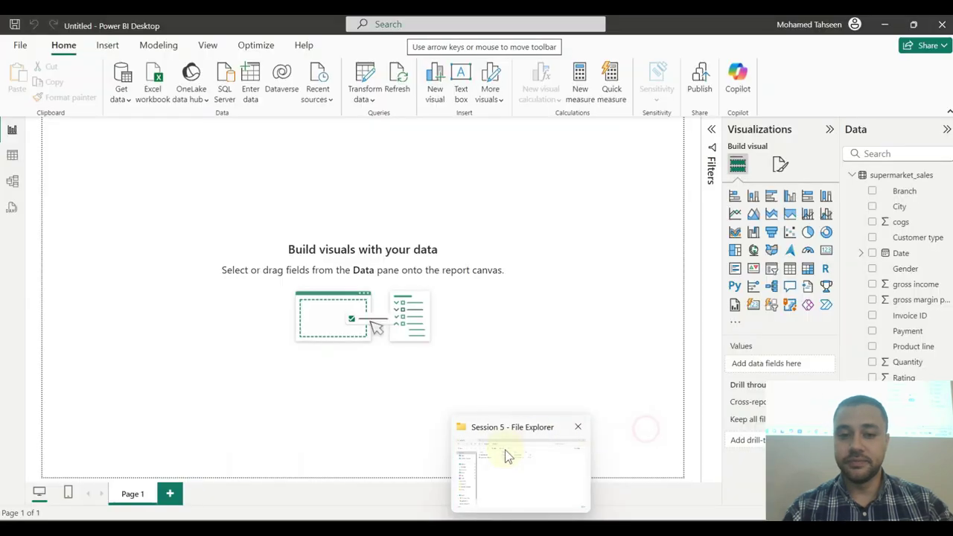
click(507, 453)
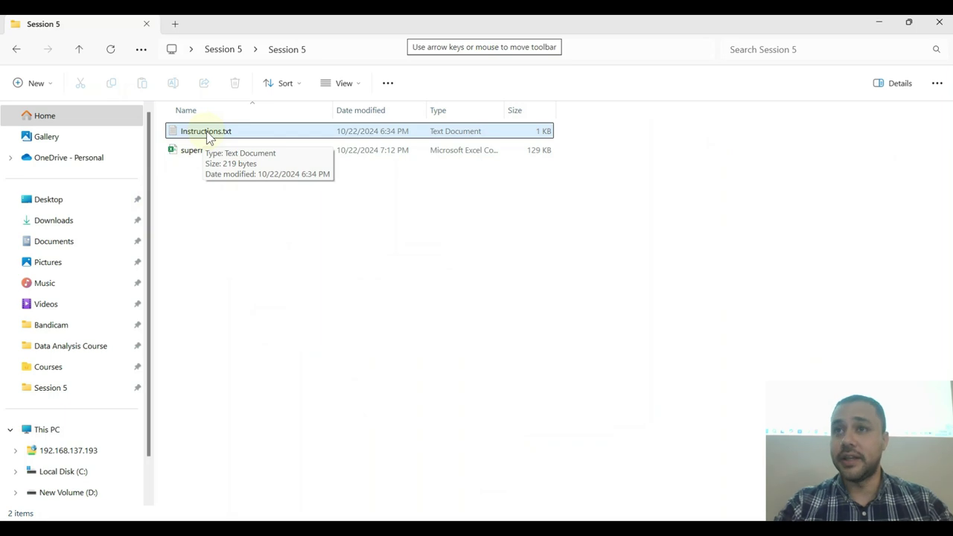
- Open Instructions.txt in the Session 5 folder, read the list of required report figures, and return to Power BI
double_click(208, 137)
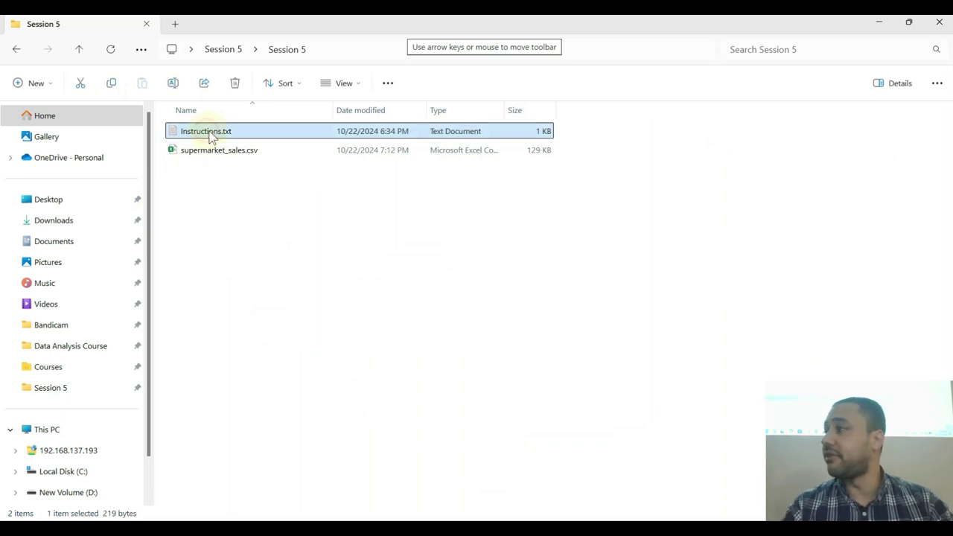
click(89, 141)
mouse_move(620, 529)
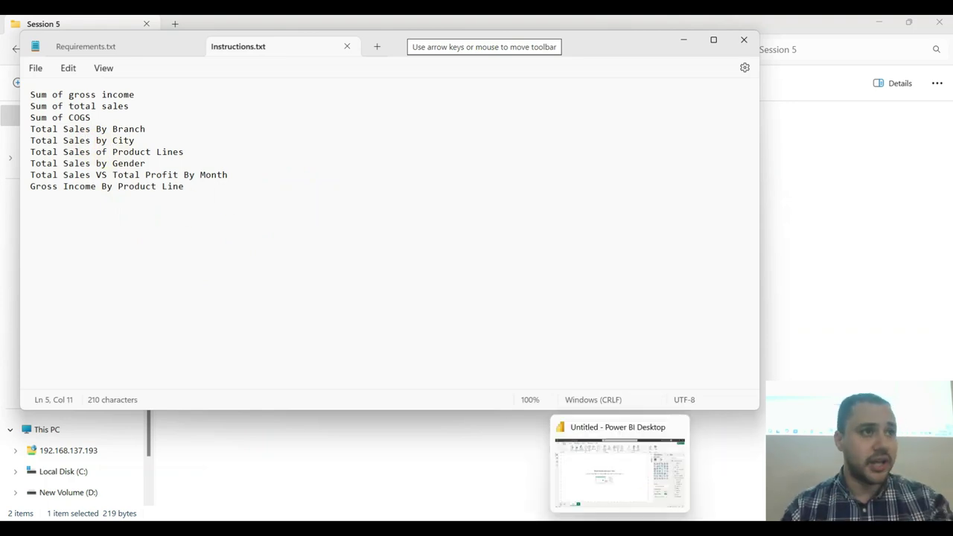
click(619, 529)
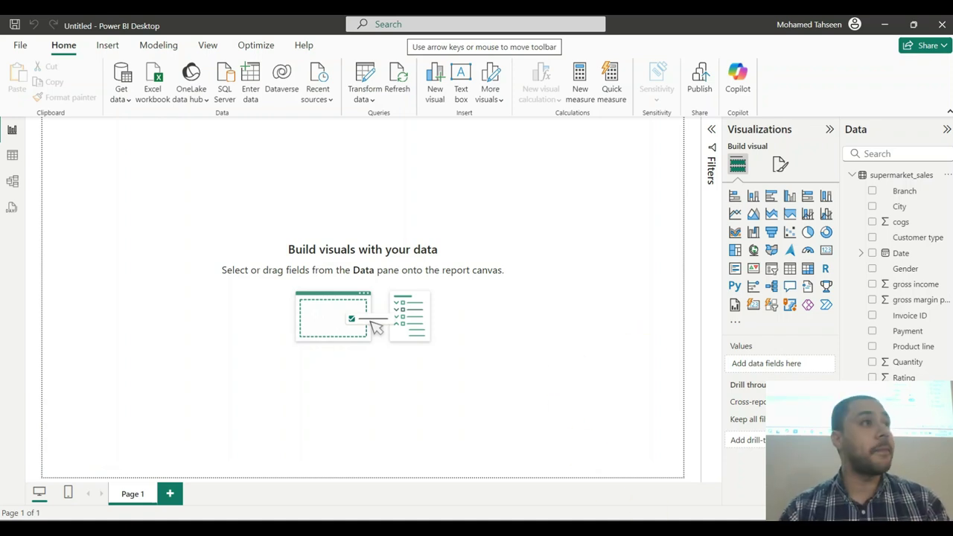
click(654, 526)
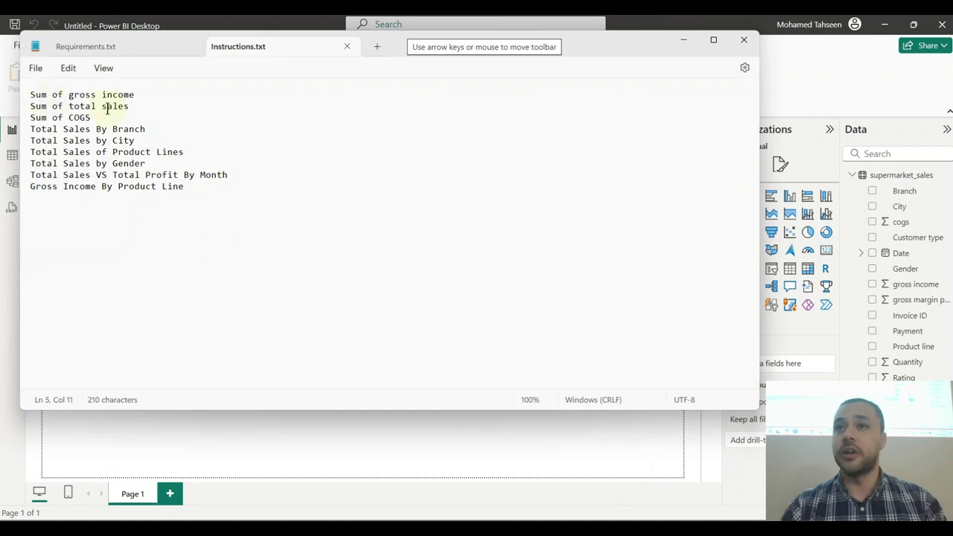
click(479, 446)
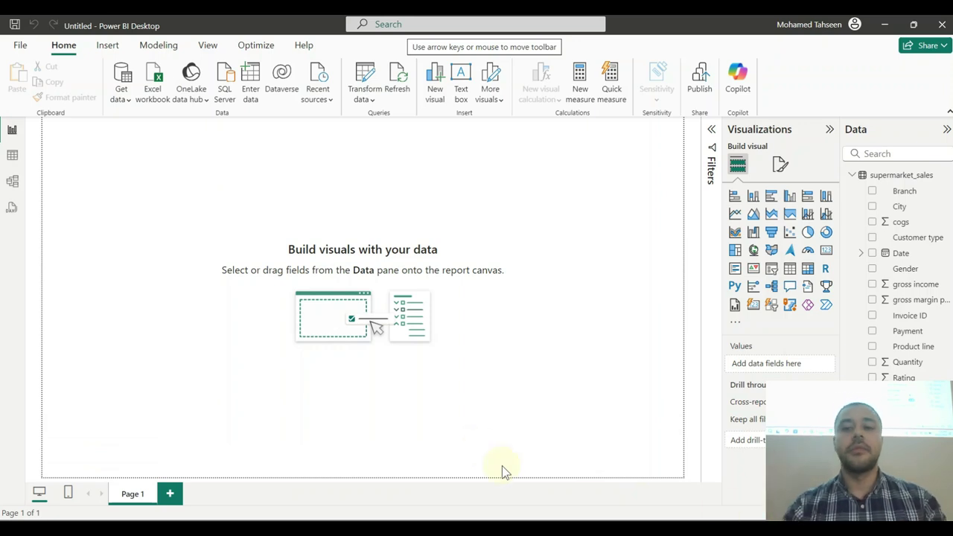
- Examine the supermarket_sales columns in the table view, hide the Total column from the report, and return to the report view
click(12, 157)
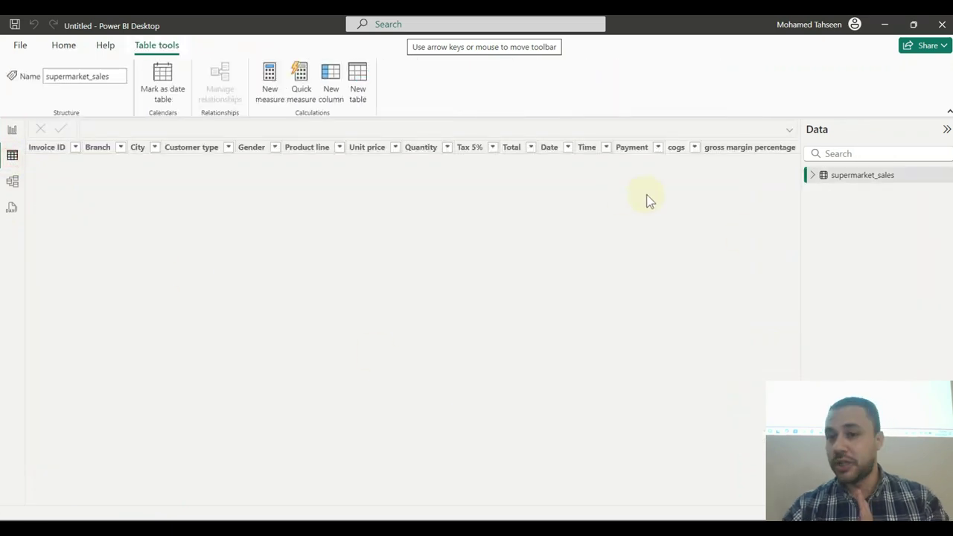
click(813, 175)
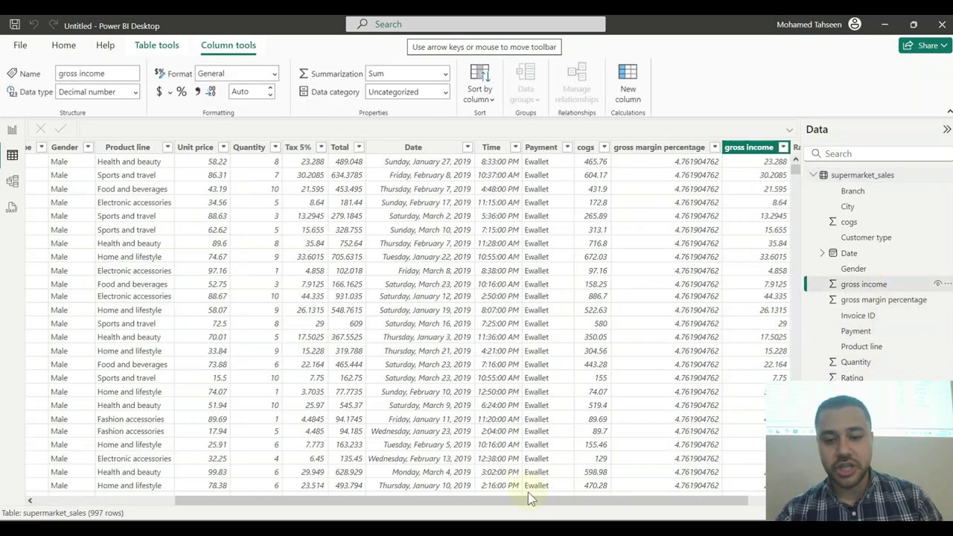
drag(528, 499, 571, 501)
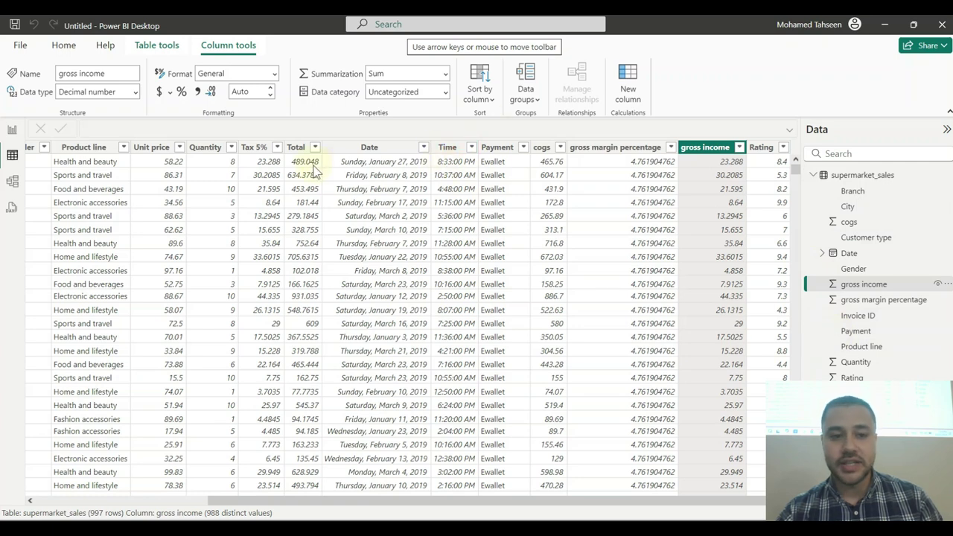
click(298, 147)
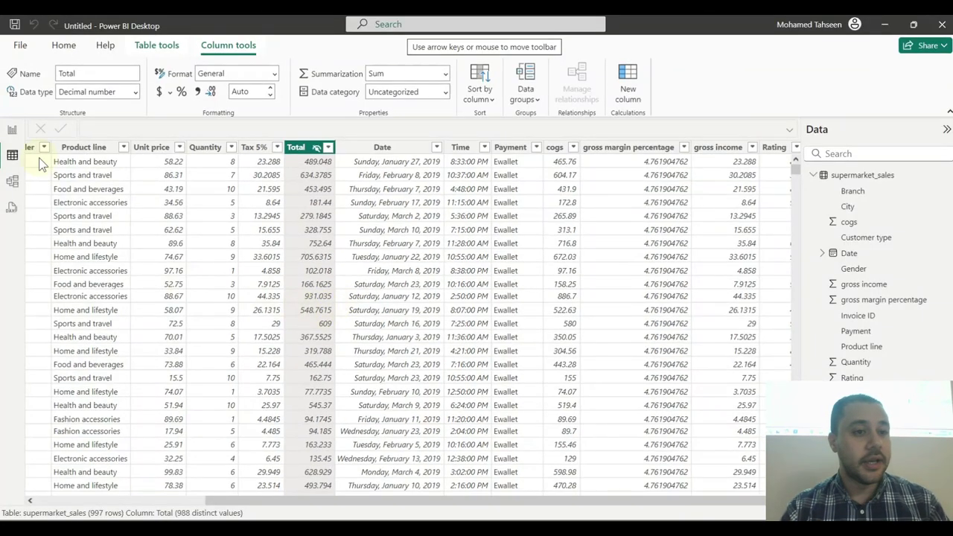
click(12, 130)
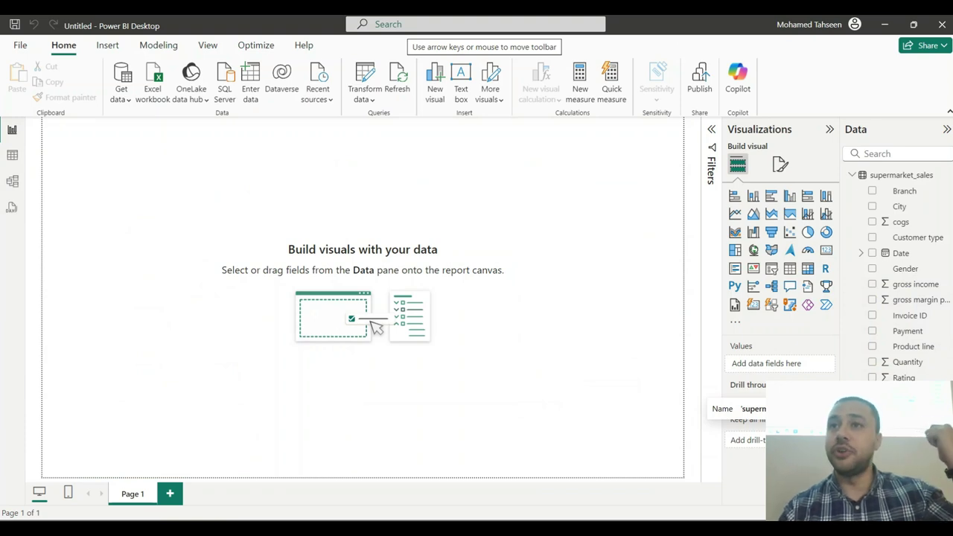
- Add a calculated column named Total Sales to the supermarket_sales table and enlarge the formula text
click(12, 158)
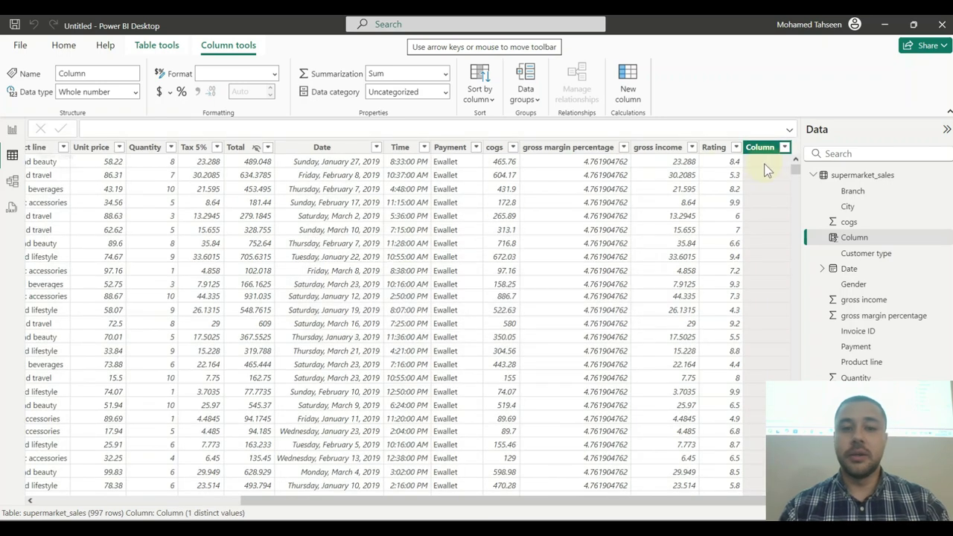
double_click(104, 127)
text(To)
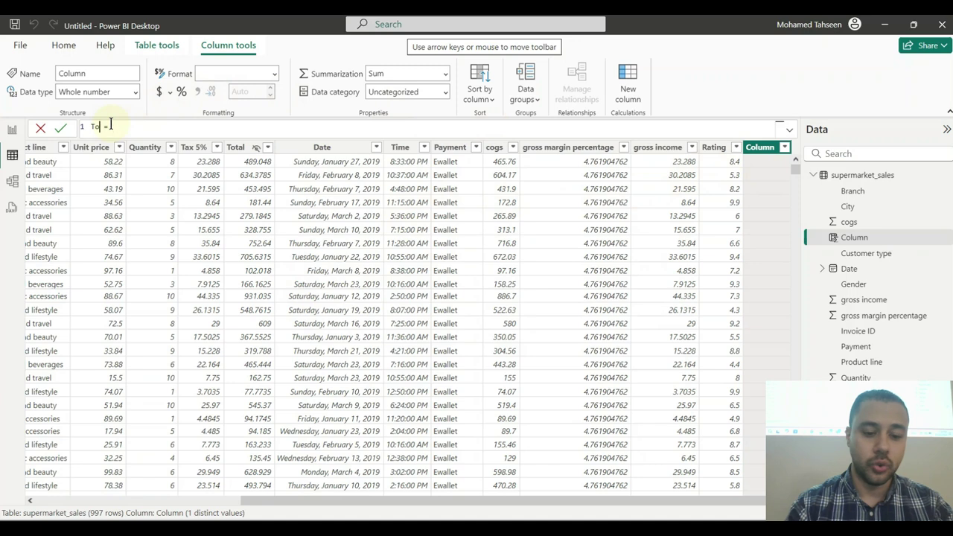
text(tal S)
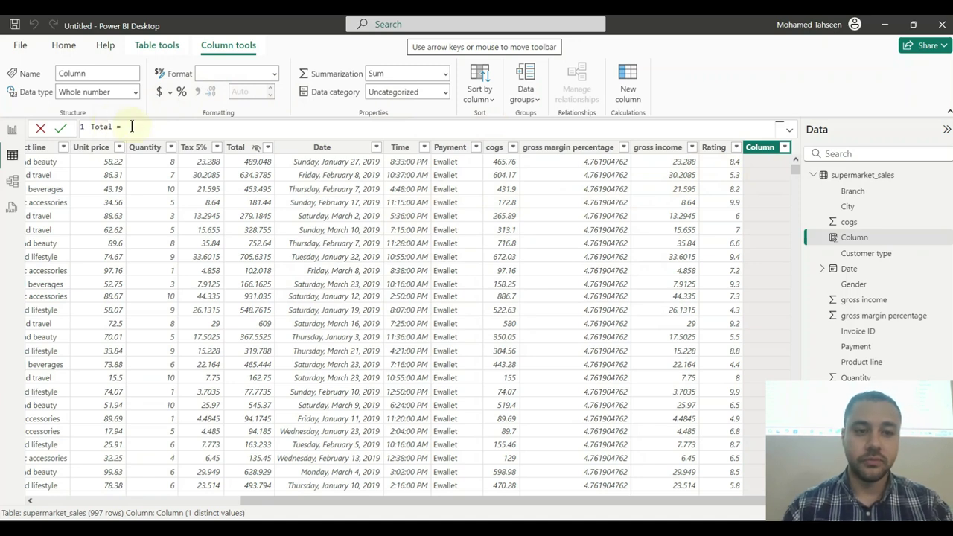
text(ales)
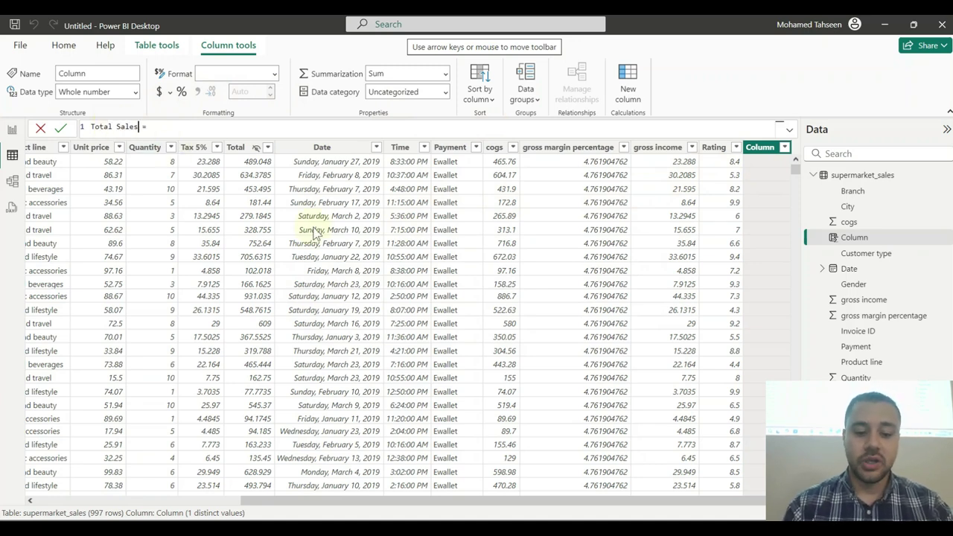
key(ctrl+plus)
key(ctrl+plus)
key(ctrl+plus)
key(ctrl+plus)
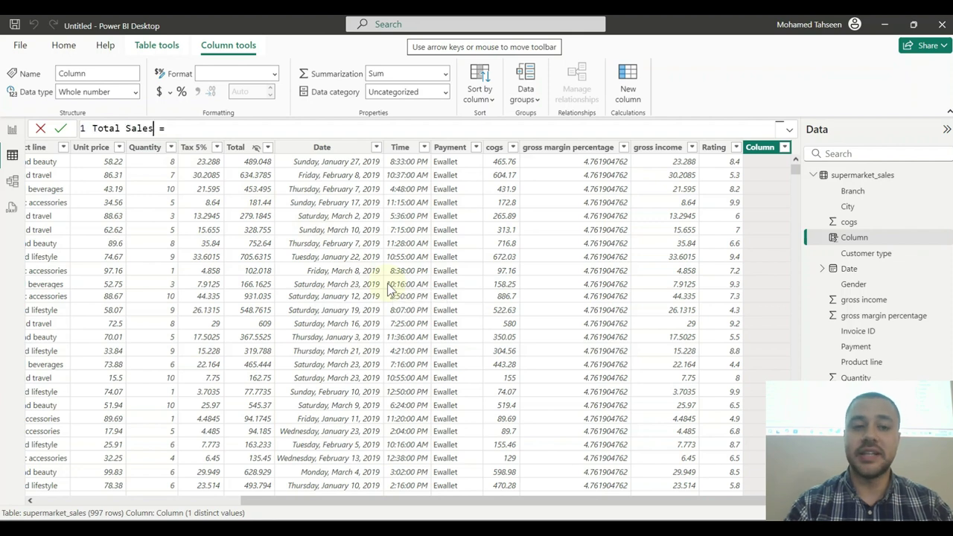
- Define Total Sales as supermarket_sales[Quantity]*supermarket_sales[Unit price] and return to the report view
click(273, 125)
text(quan)
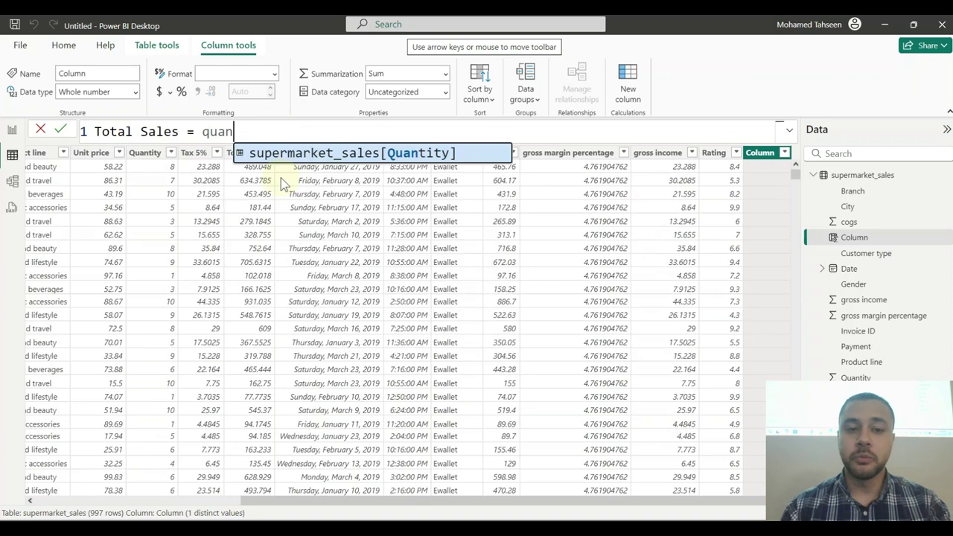
key(Tab)
text(*)
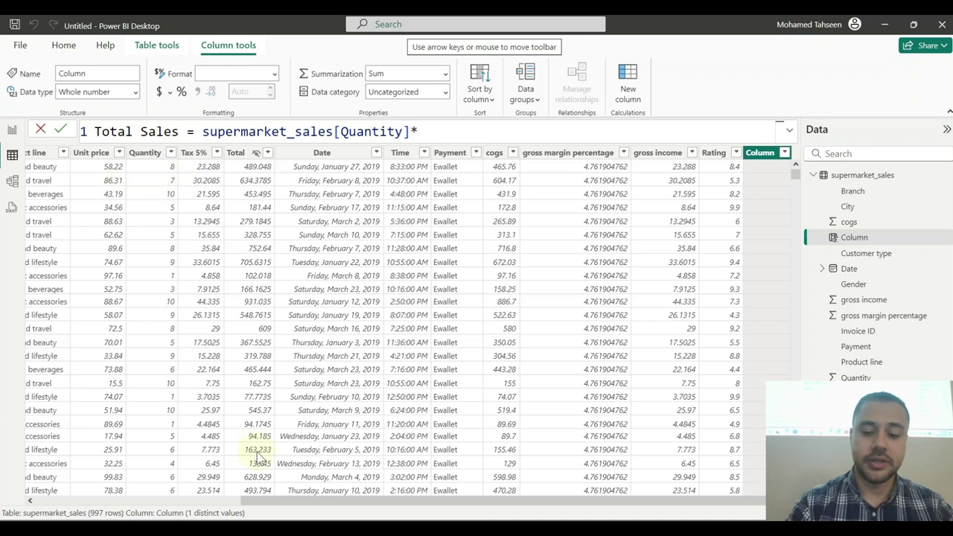
text(price)
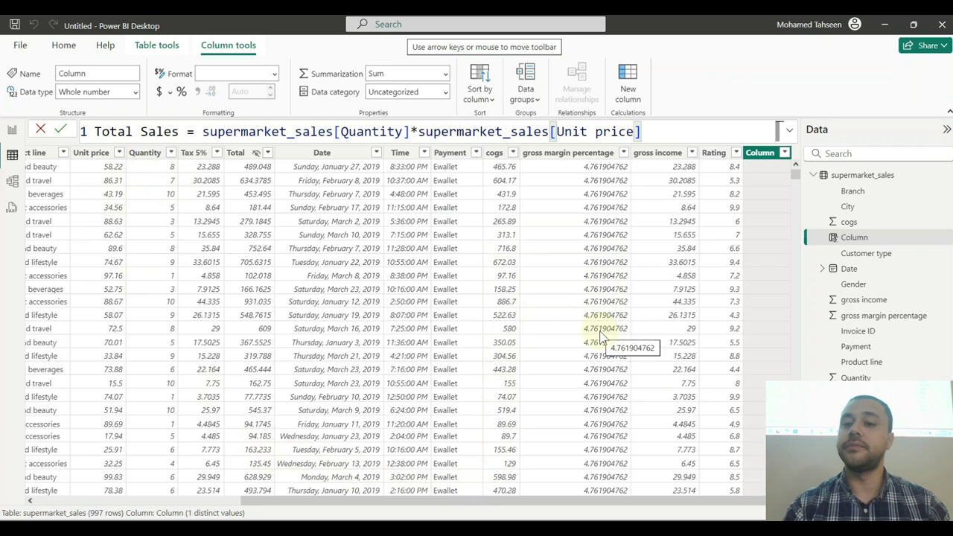
key(Return)
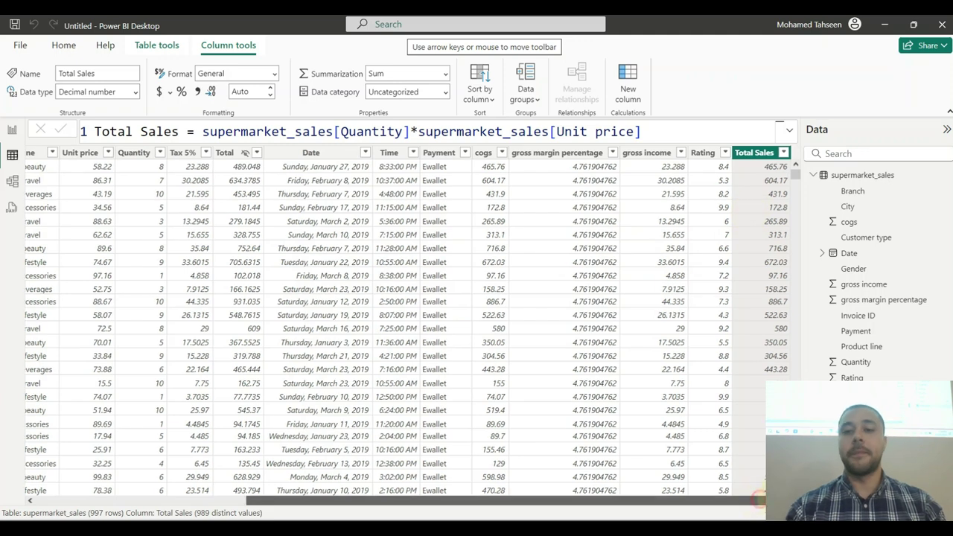
click(12, 131)
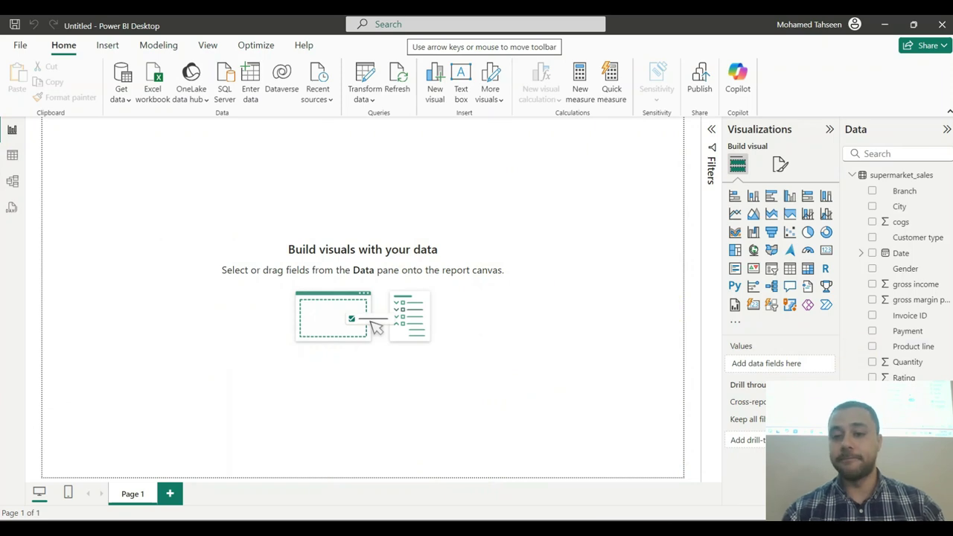
- Check Instructions.txt, then add a card showing the sum of gross income in the report page's upper-left corner
key(alt+Tab)
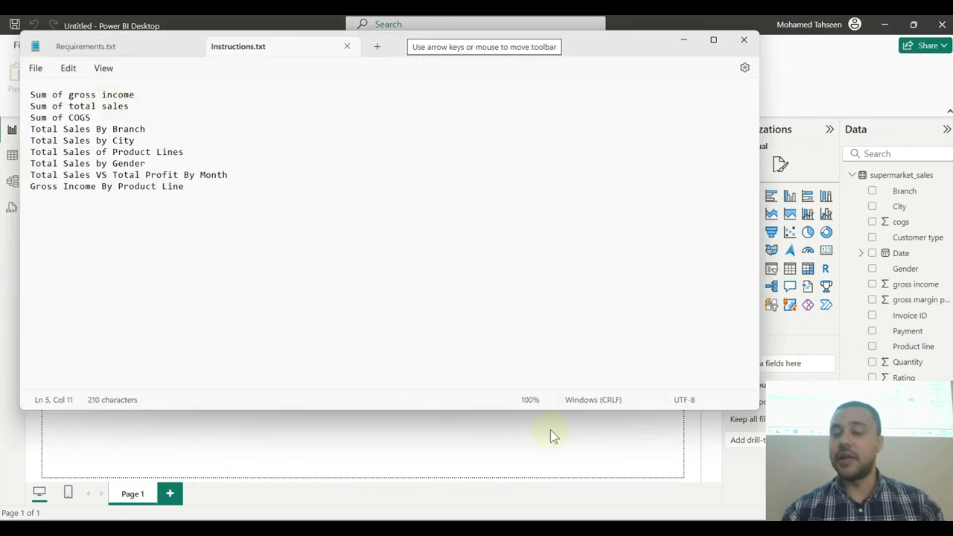
click(581, 442)
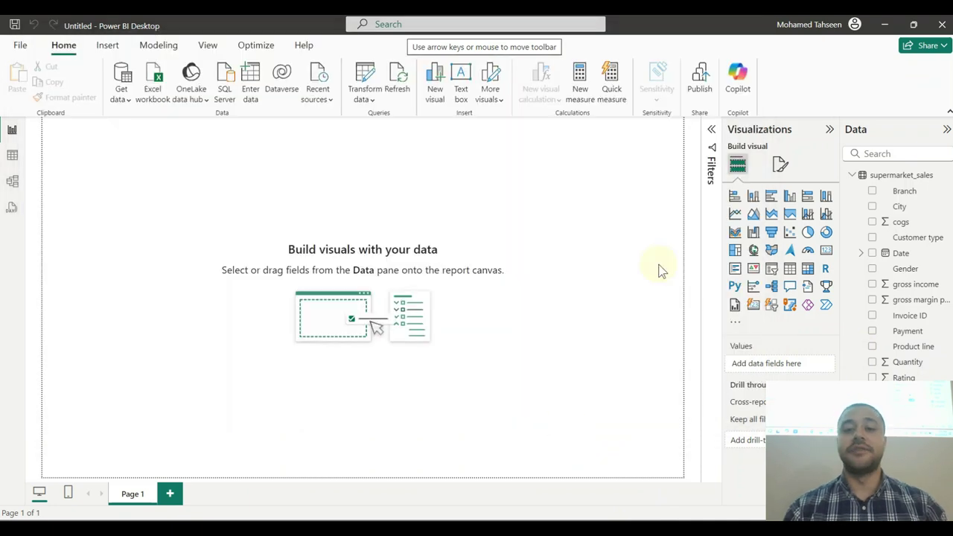
click(826, 253)
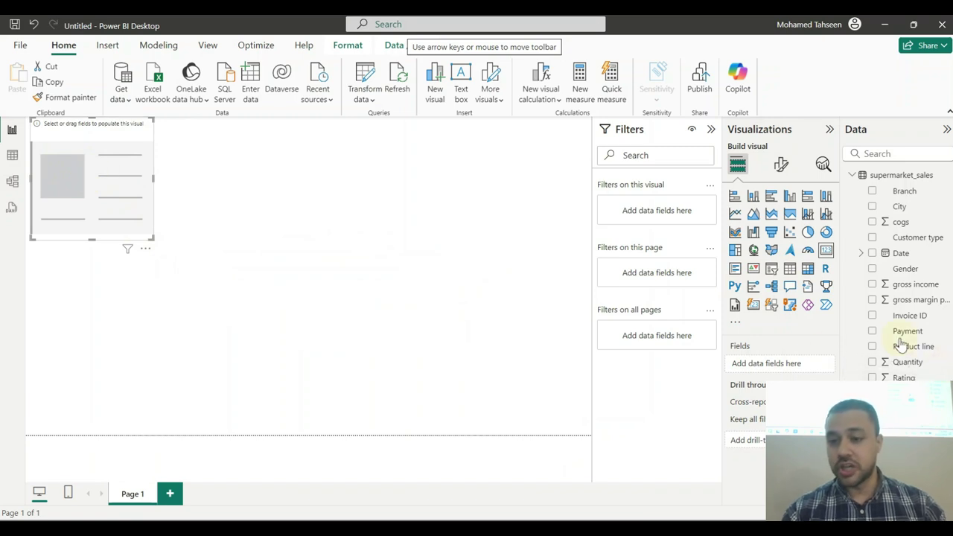
click(872, 285)
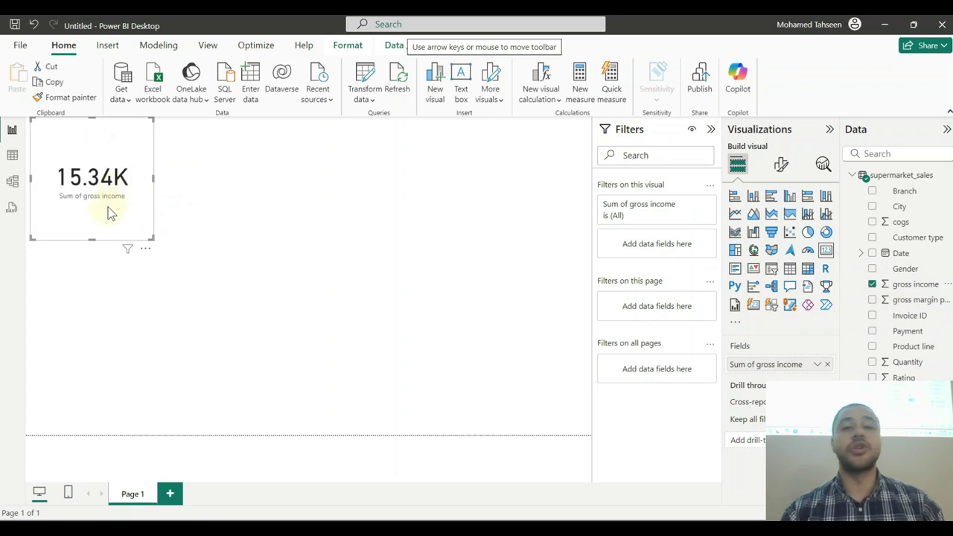
mouse_move(104, 194)
mouse_down()
mouse_move(155, 196)
mouse_move(142, 202)
mouse_move(85, 181)
mouse_move(95, 188)
mouse_up()
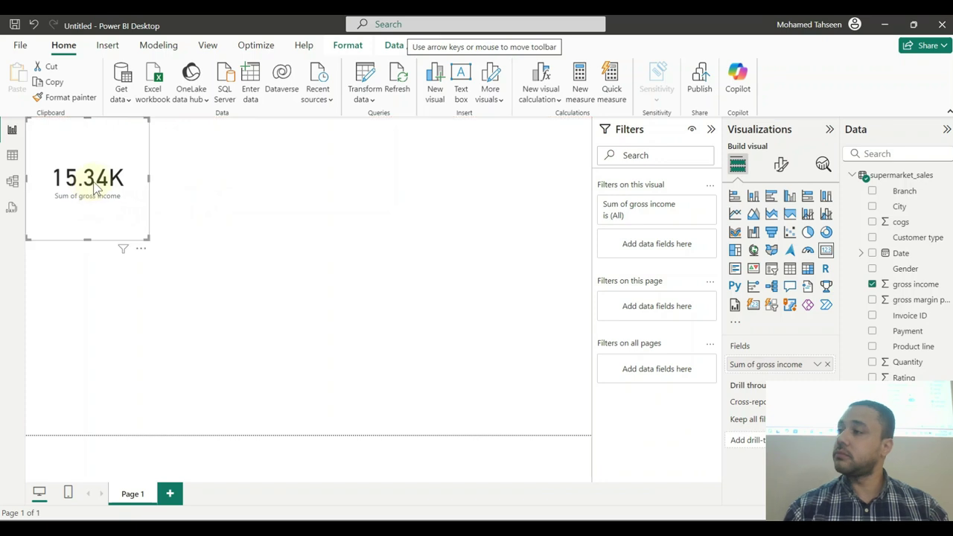
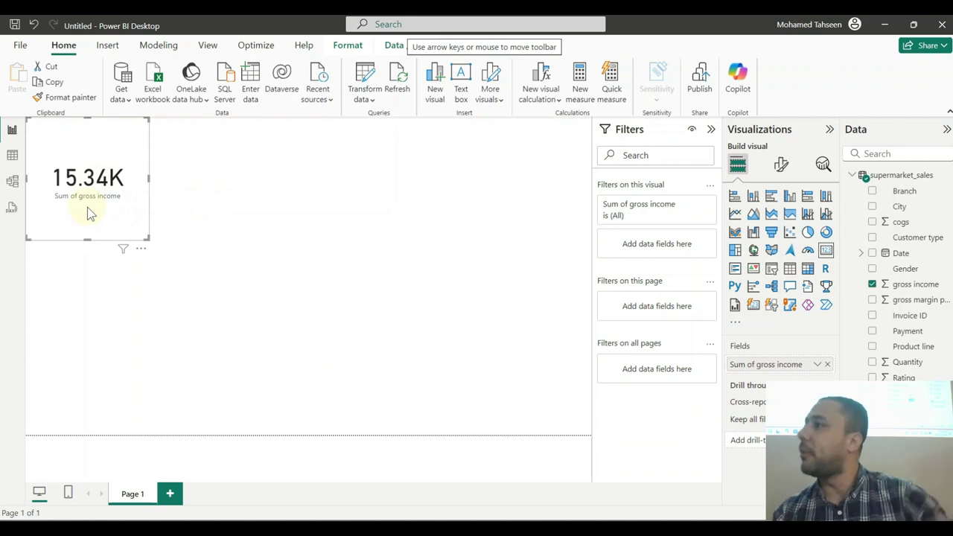
- Shrink the gross income card and move it to the upper-right corner of the report page
click(313, 319)
drag(146, 236, 136, 214)
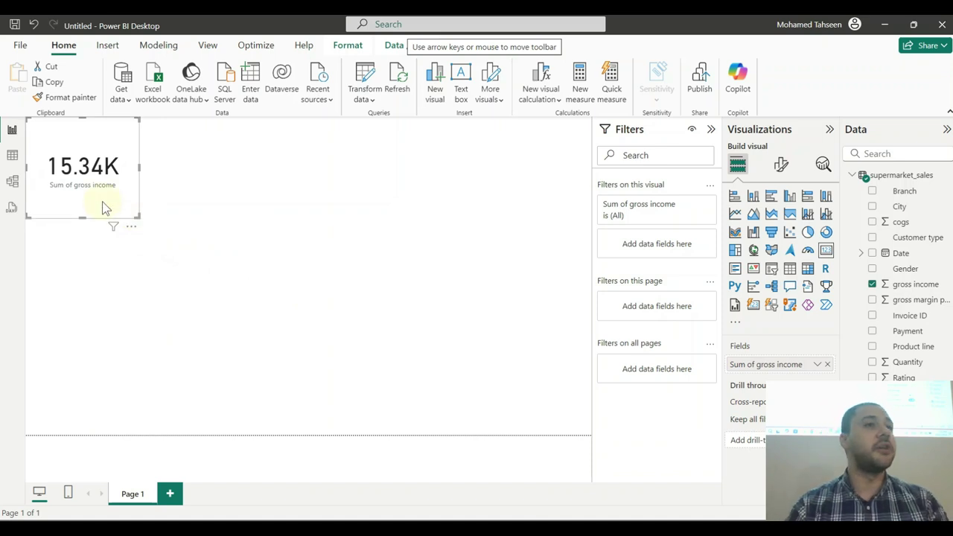
drag(112, 187, 534, 198)
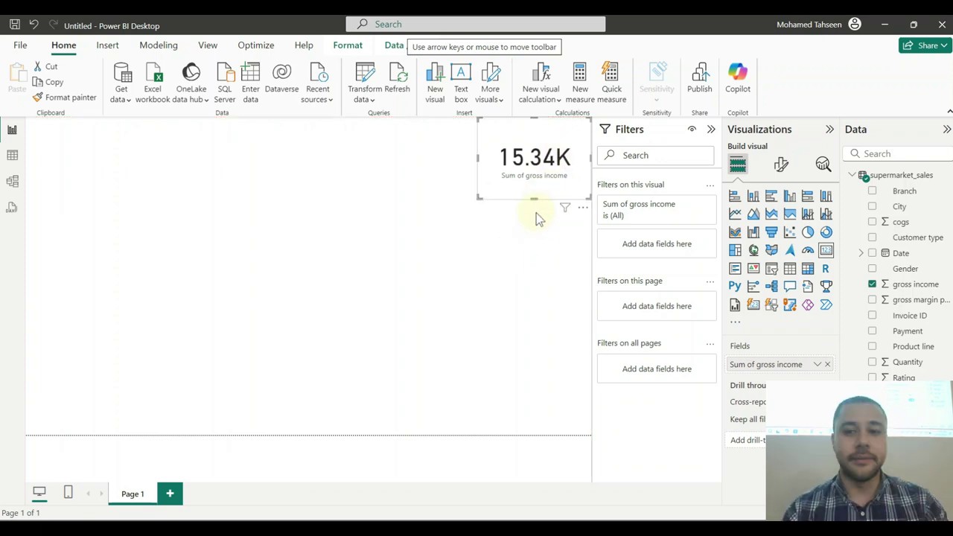
- Check the next instruction, add a card showing the sum of Total Sales, and place it directly below the gross income card
key(alt+Tab)
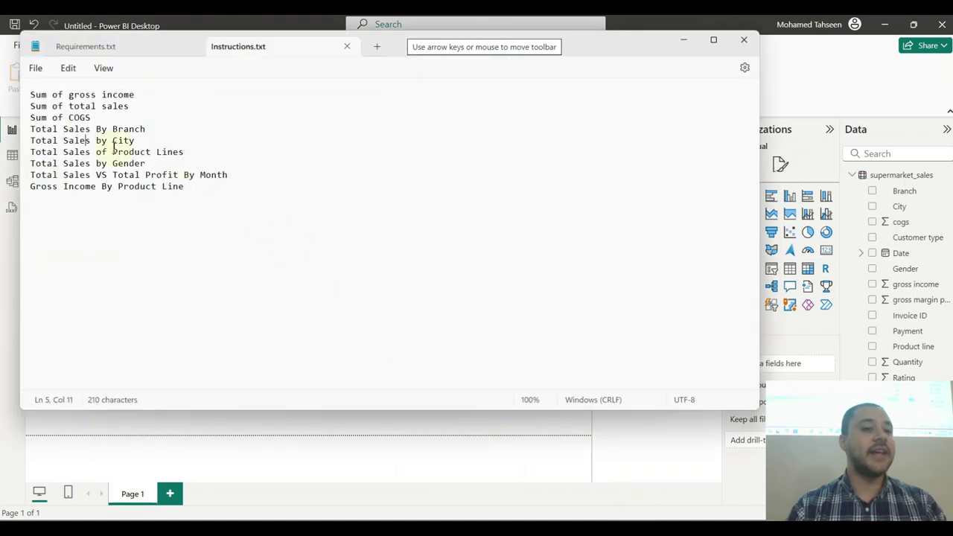
click(502, 439)
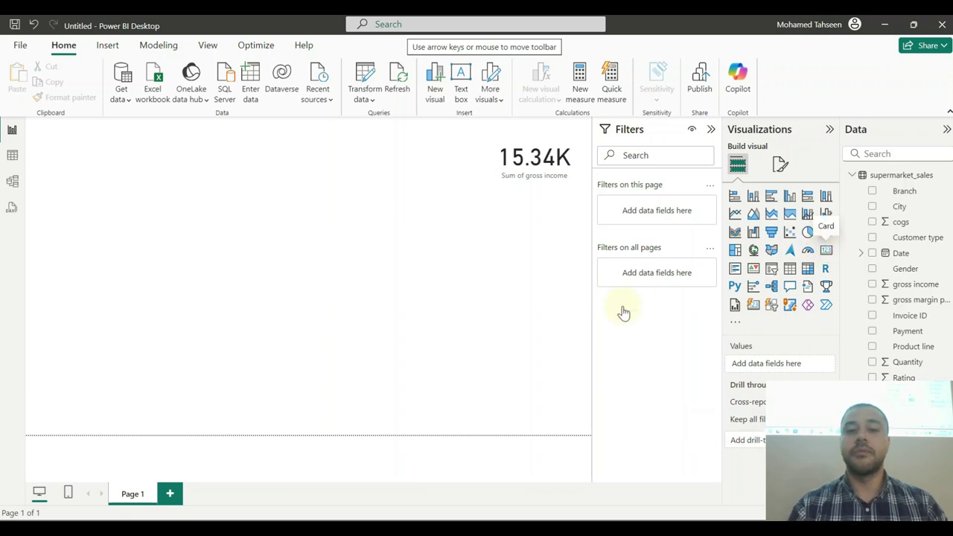
drag(744, 416, 190, 328)
drag(221, 263, 177, 306)
key(ctrl+z)
drag(212, 335, 555, 221)
click(438, 233)
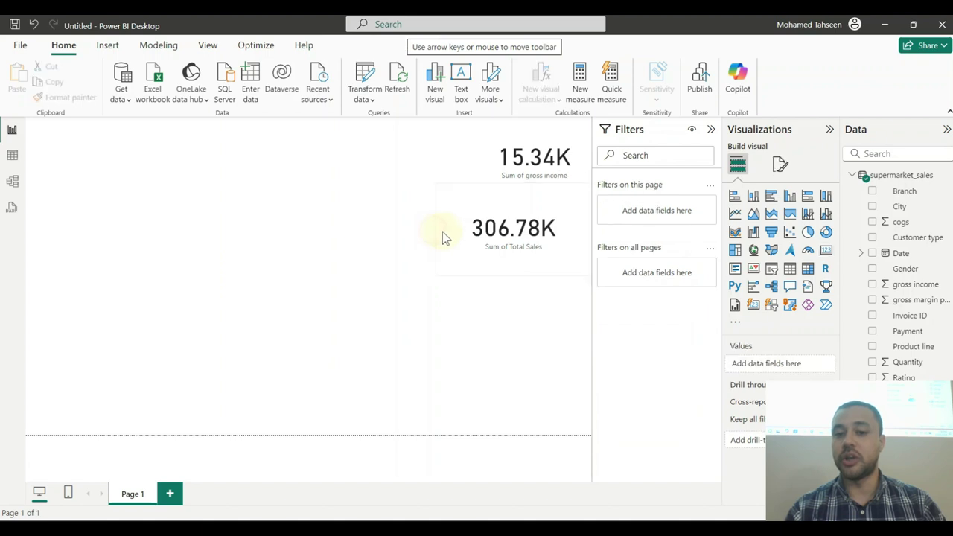
- Narrow the Total Sales card to about the gross income card's width and move it slightly lower, leaving a gap between the cards
drag(438, 233, 484, 235)
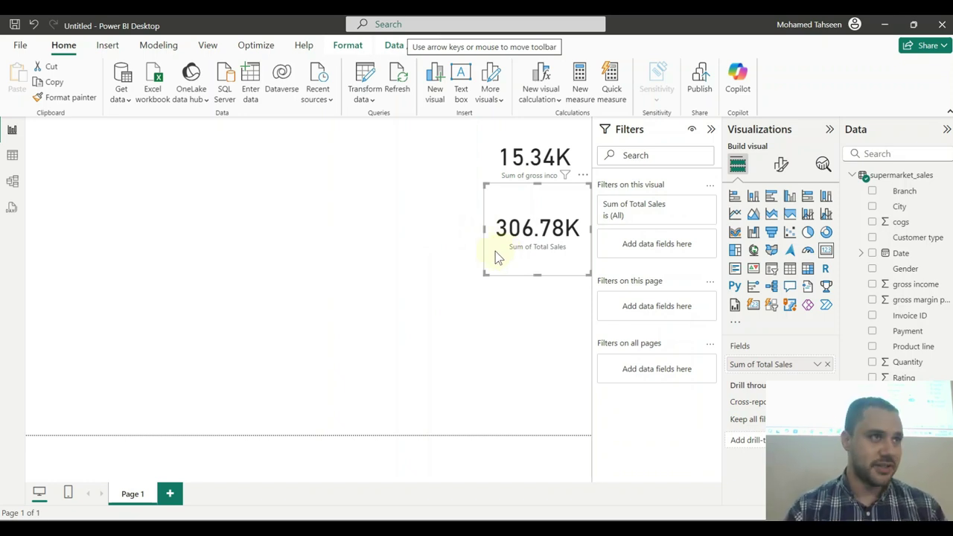
drag(522, 232, 525, 249)
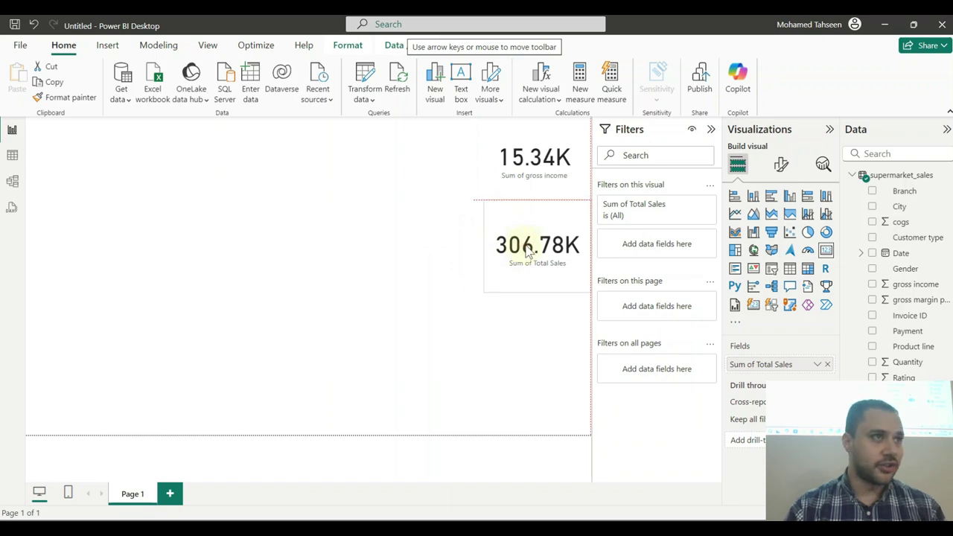
click(519, 359)
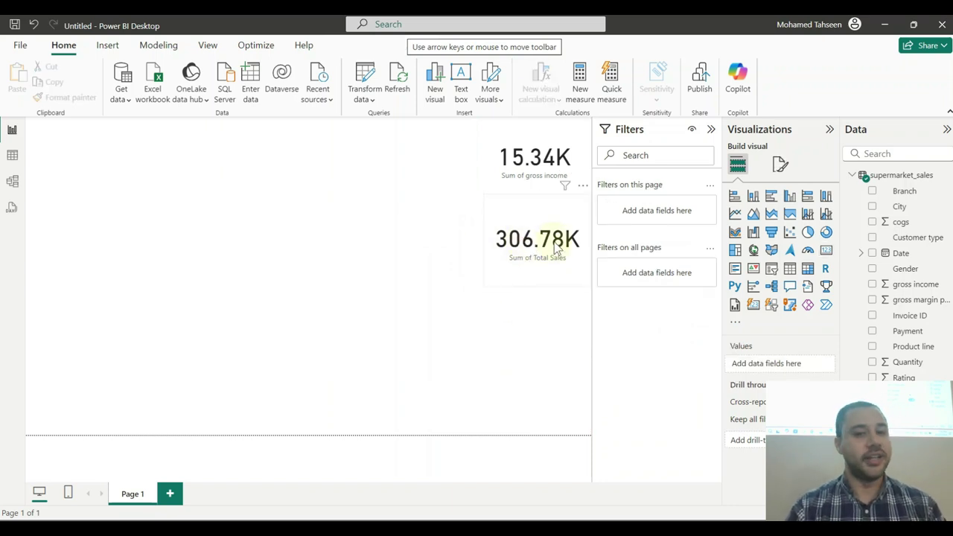
drag(487, 195, 489, 200)
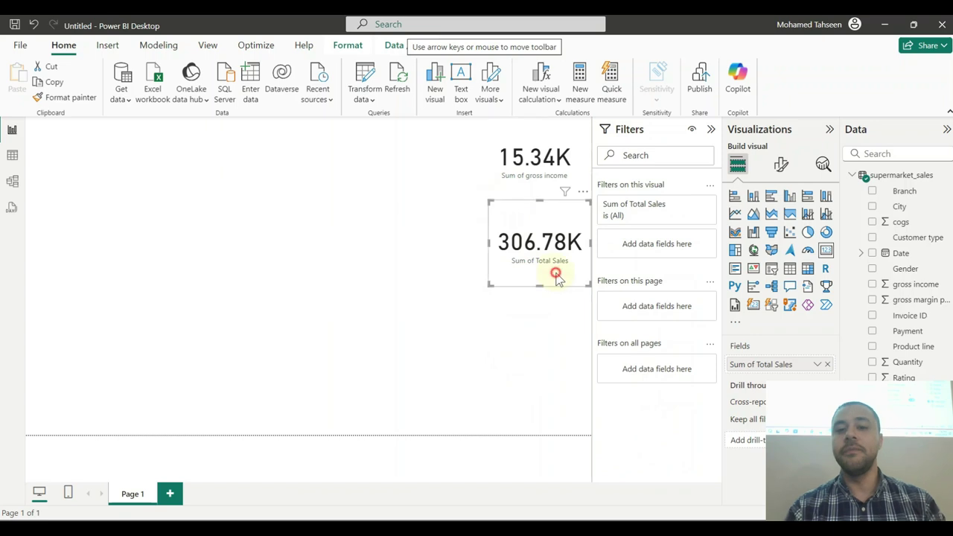
click(562, 331)
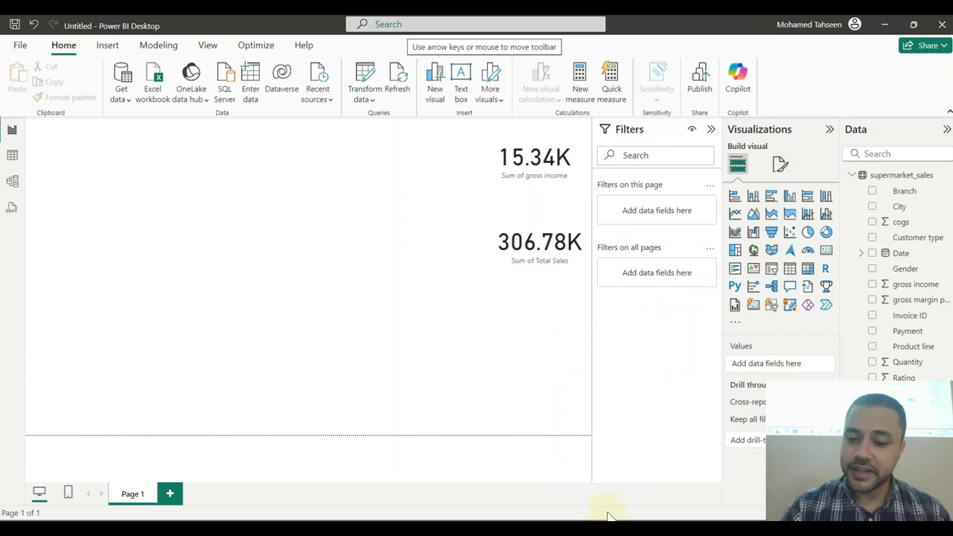
- Check the next item in Instructions.txt, then duplicate the Total Sales card and place the copy directly below the original
key(alt+Tab)
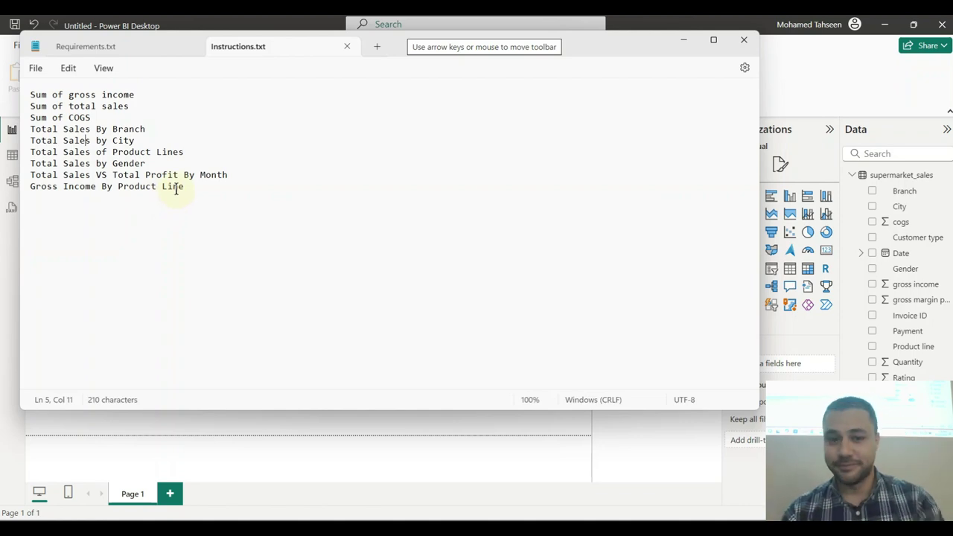
click(376, 418)
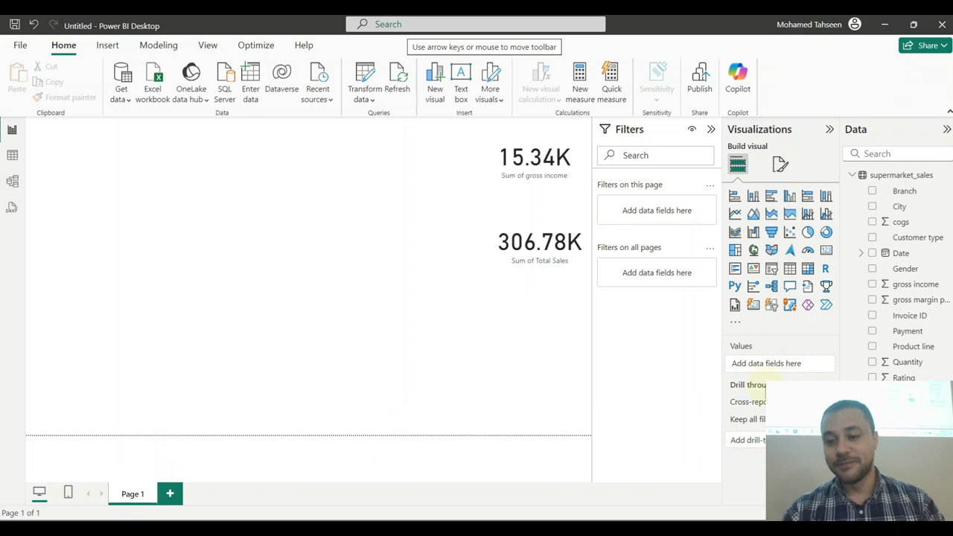
click(570, 245)
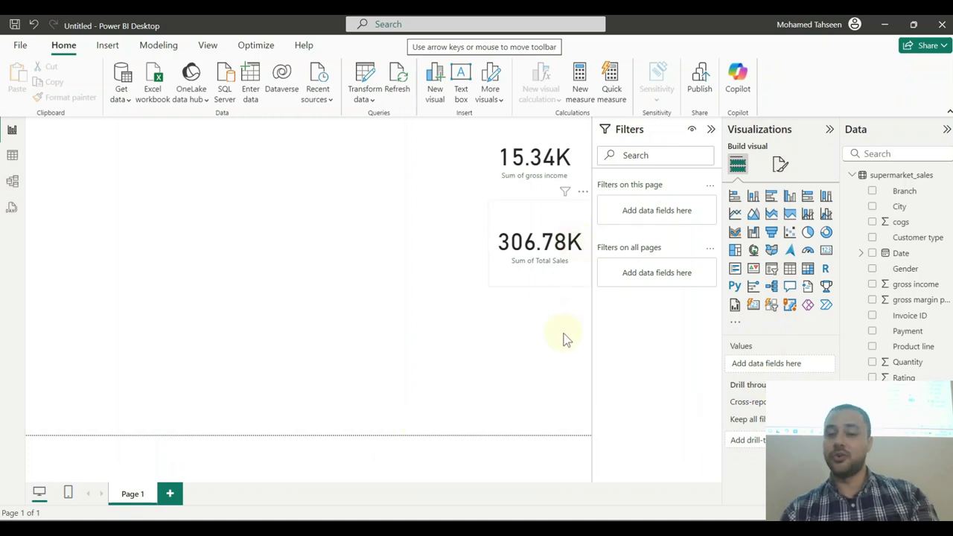
key(ctrl+c)
key(ctrl+v)
drag(555, 347, 570, 355)
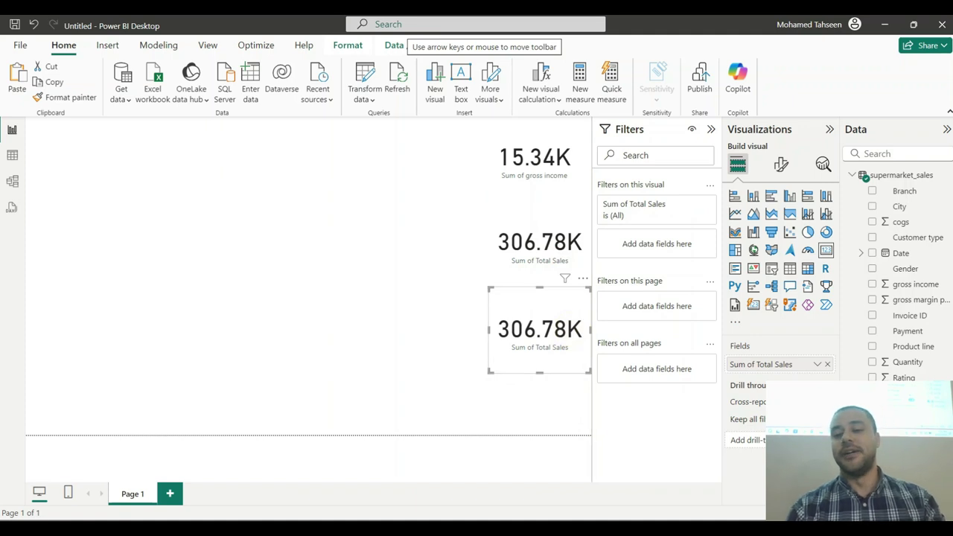
- Replace Total Sales with the sum of cogs in the duplicated card, as the instructions require
key(alt+Tab)
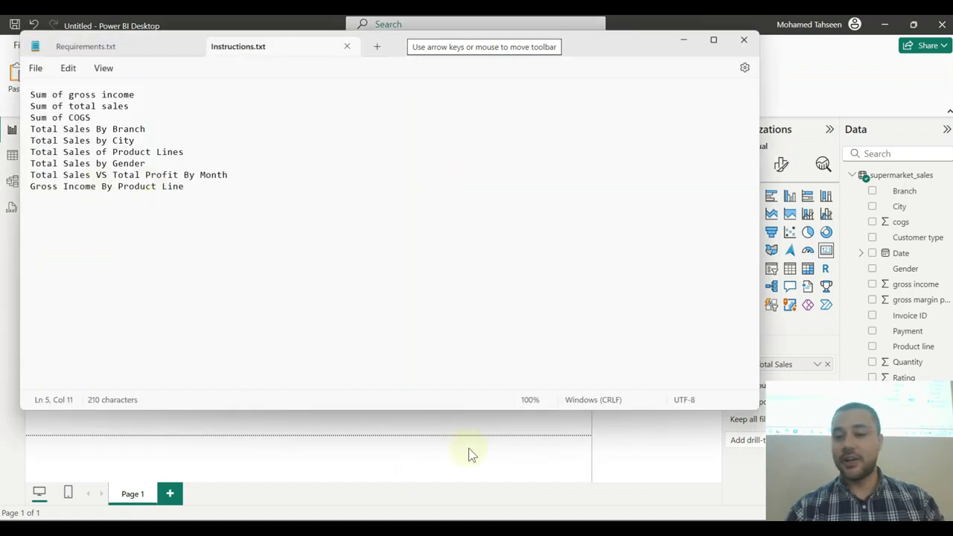
key(alt+Tab)
drag(899, 222, 650, 490)
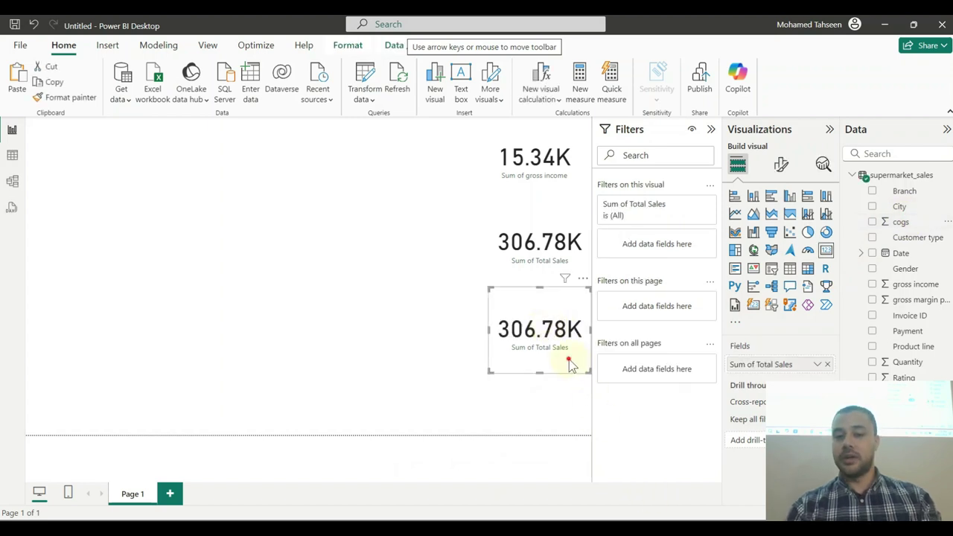
click(827, 365)
drag(901, 222, 782, 364)
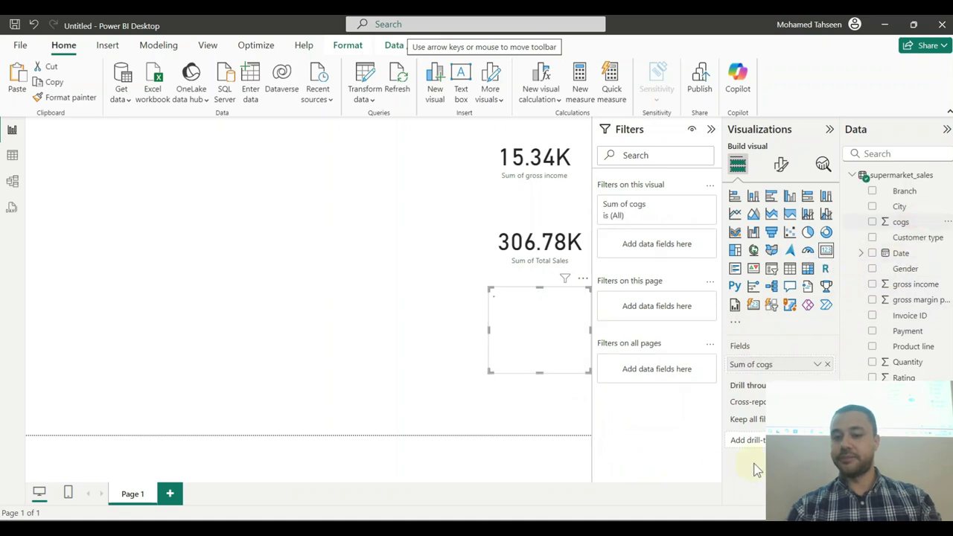
click(328, 406)
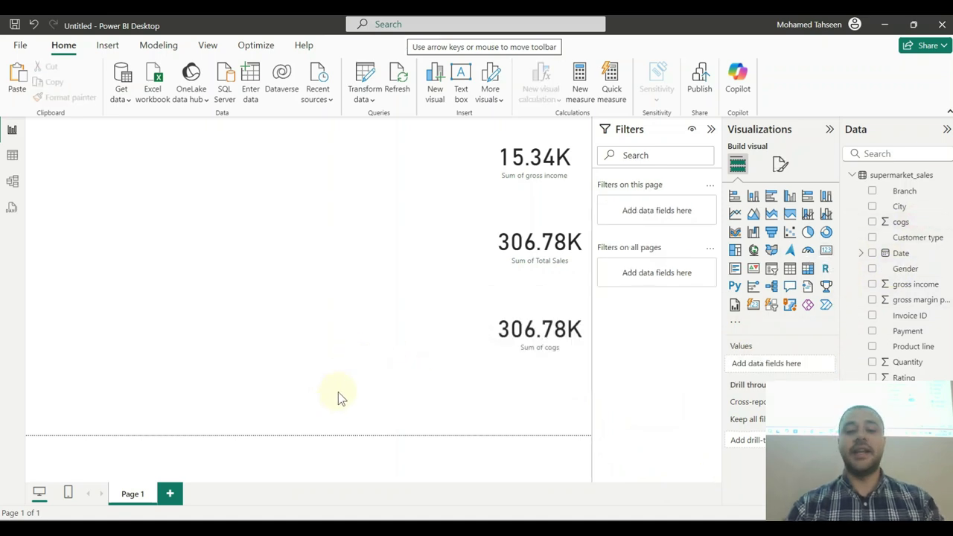
- Check the next item in Instructions.txt, then add a pie chart with Branch as legend and the sum of Total Sales as values
key(alt+Tab)
drag(58, 95, 117, 106)
drag(60, 117, 123, 129)
click(87, 179)
drag(30, 129, 41, 129)
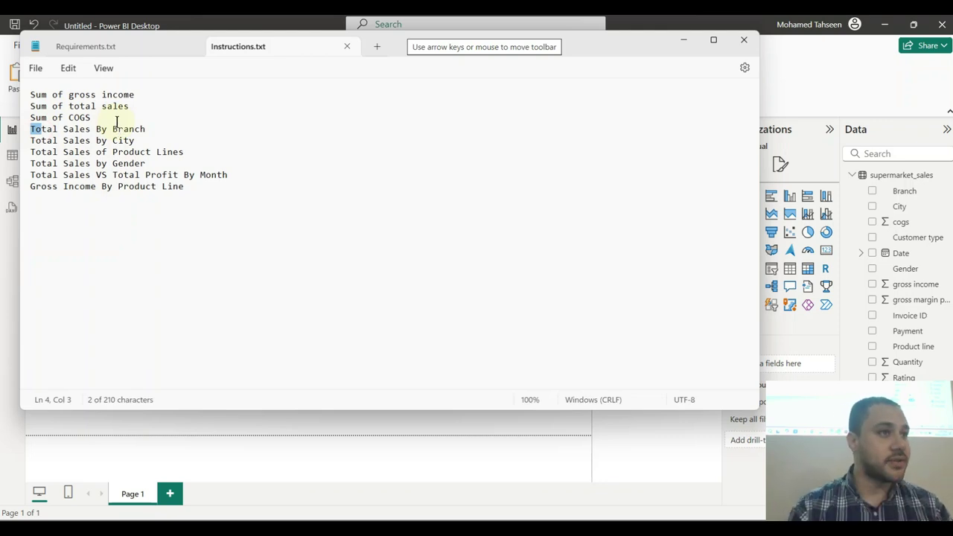
click(484, 420)
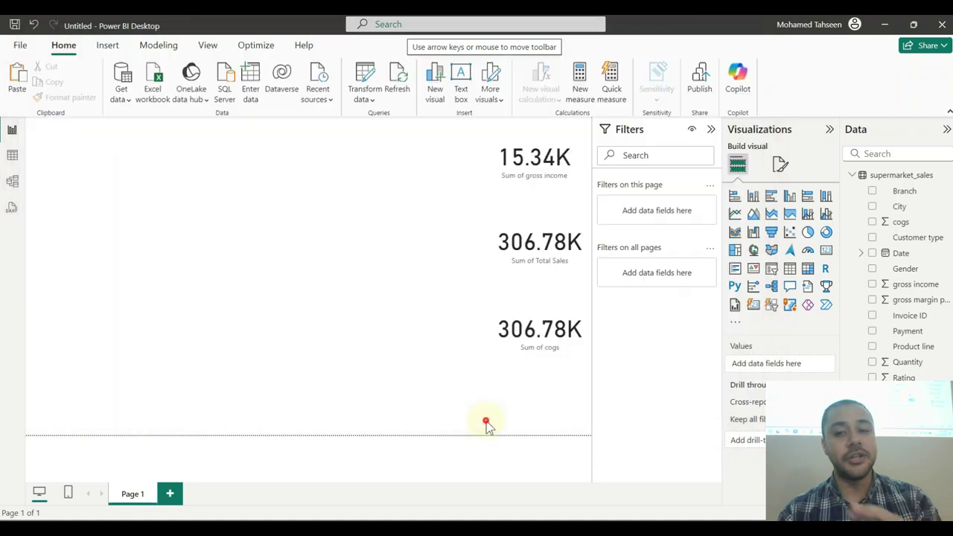
click(808, 232)
drag(142, 284, 279, 364)
drag(224, 313, 276, 260)
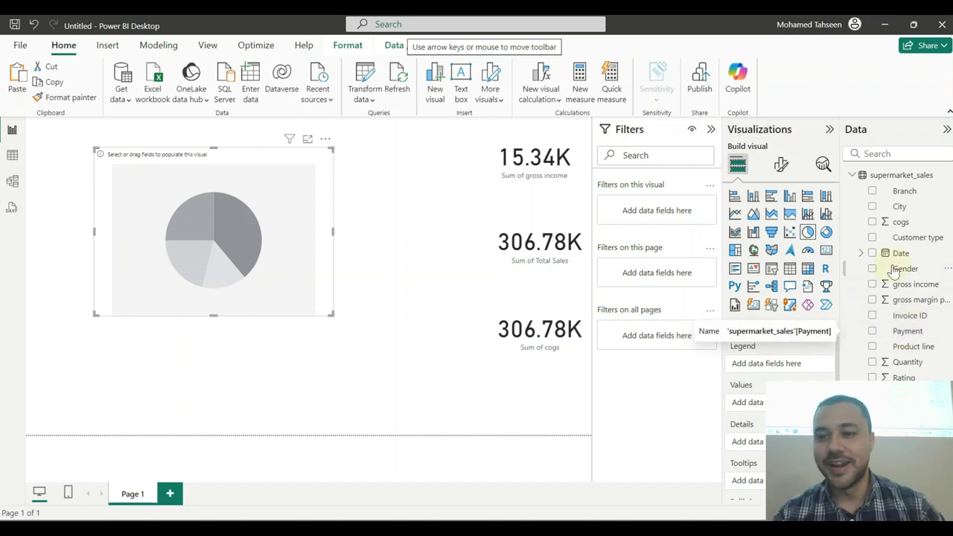
drag(905, 190, 766, 364)
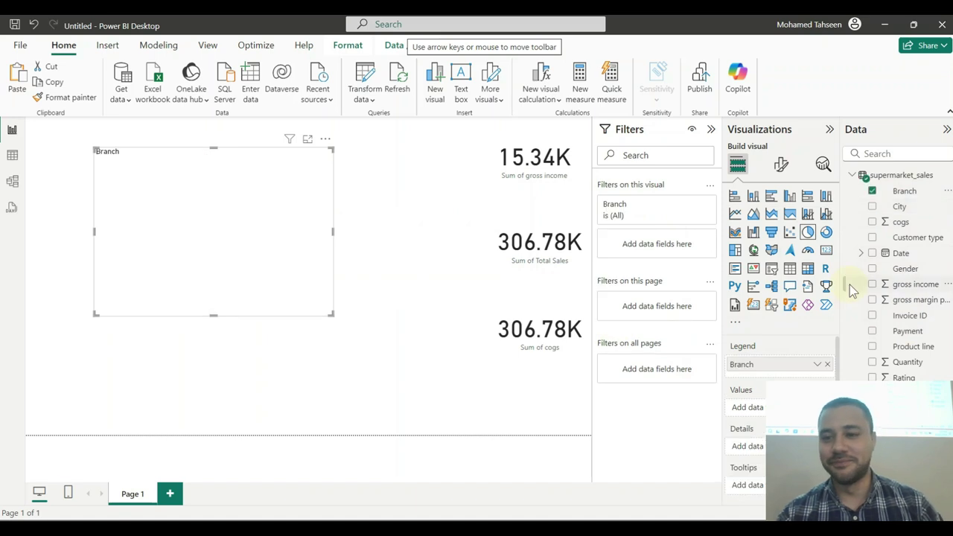
drag(363, 267, 281, 256)
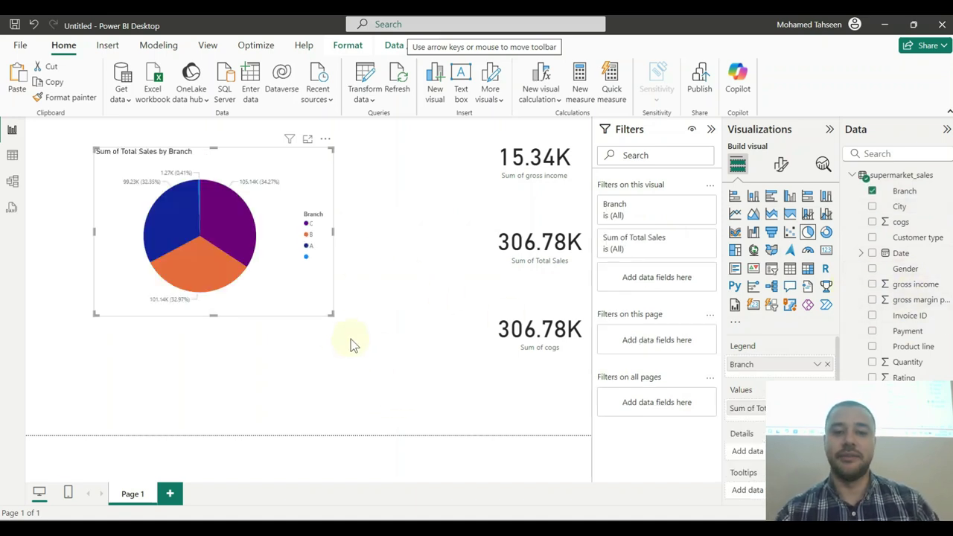
- Shrink the Branch pie chart slightly and move it beside the column of cards at the top of the report page
drag(331, 314, 452, 288)
click(448, 295)
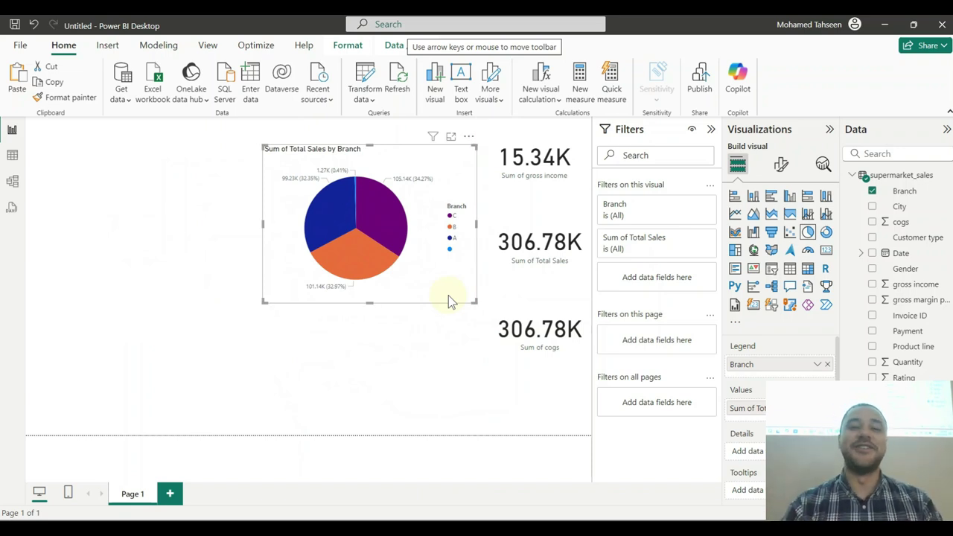
click(449, 238)
- Check the next instruction, duplicate the Branch pie chart, and replace Branch with City as the copy's legend
key(alt+Tab)
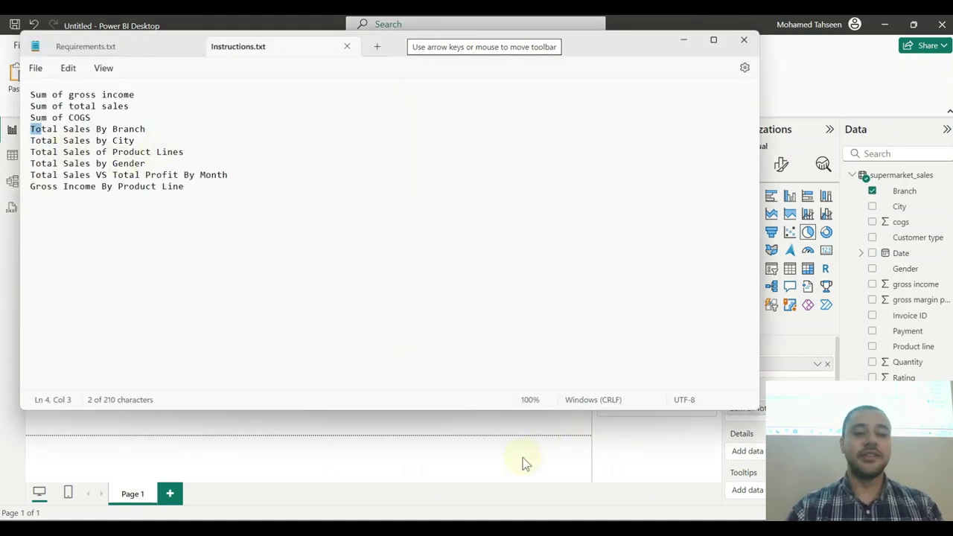
click(474, 434)
click(431, 160)
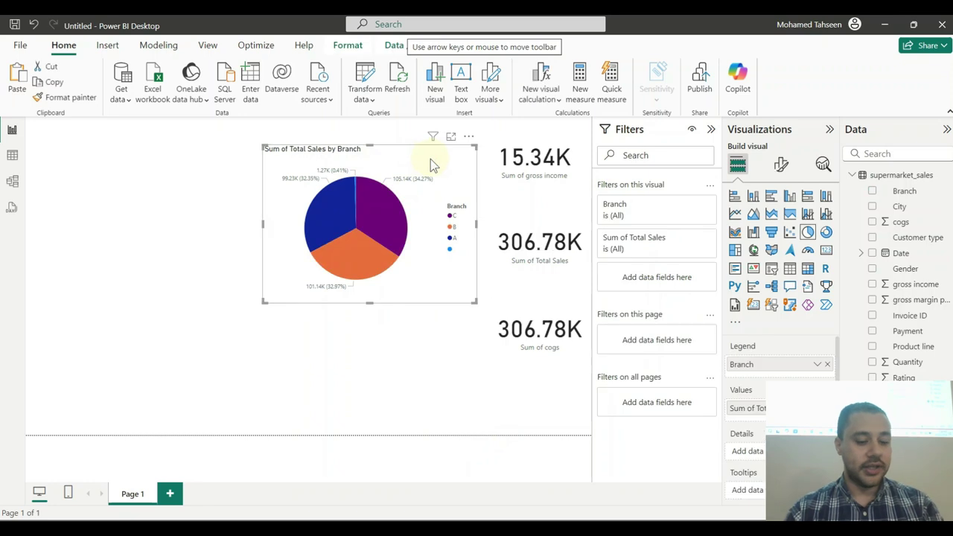
drag(445, 173, 292, 229)
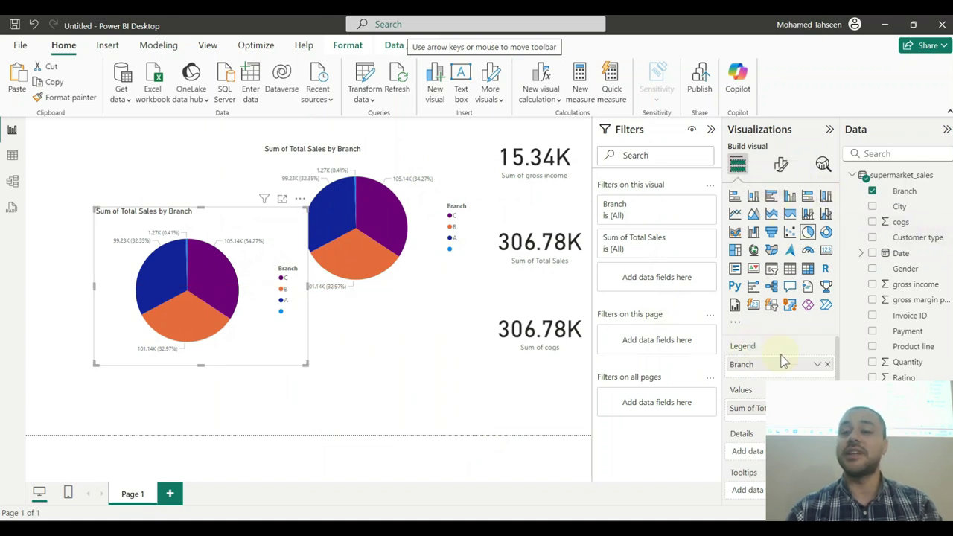
click(827, 364)
drag(901, 206, 778, 364)
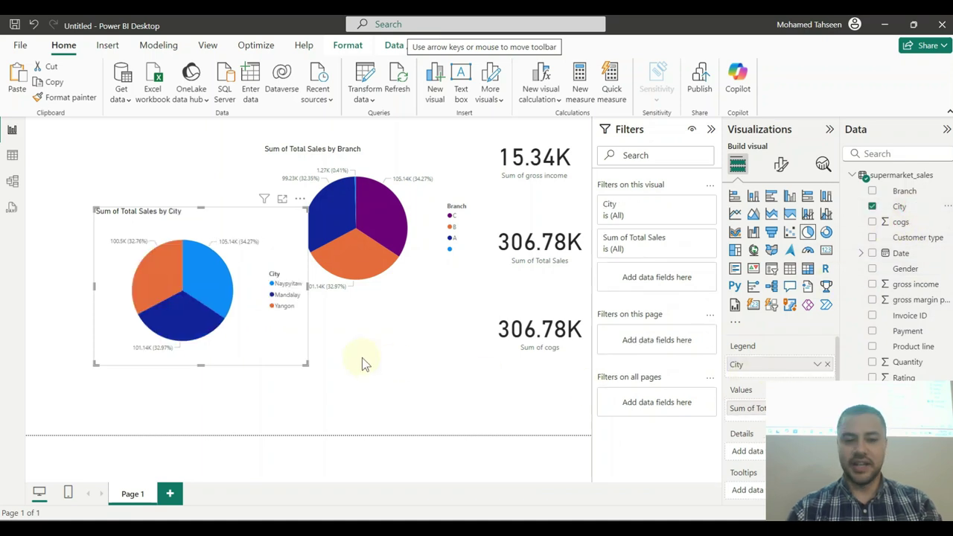
- Examine the distinct values of the City column in the supermarket_sales table and return to the report view
click(14, 156)
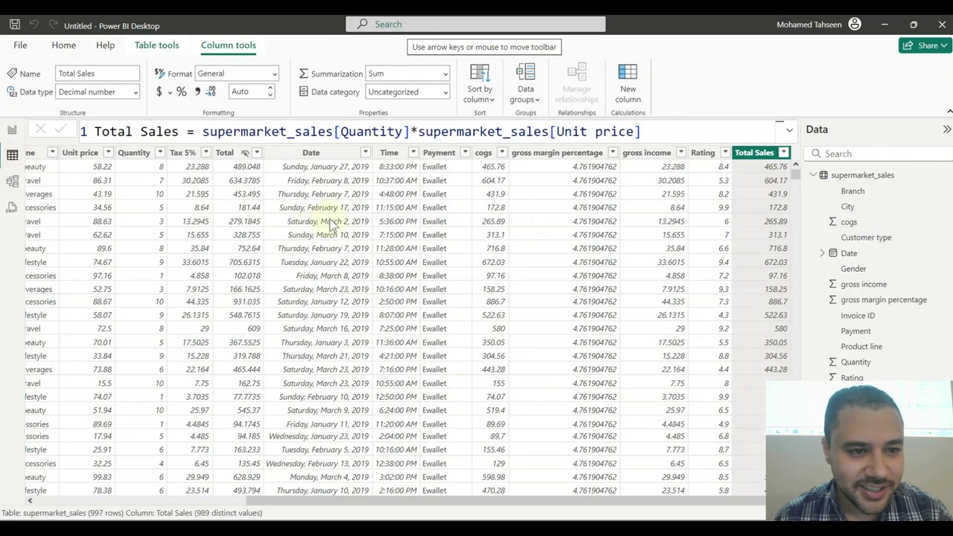
drag(469, 498, 253, 497)
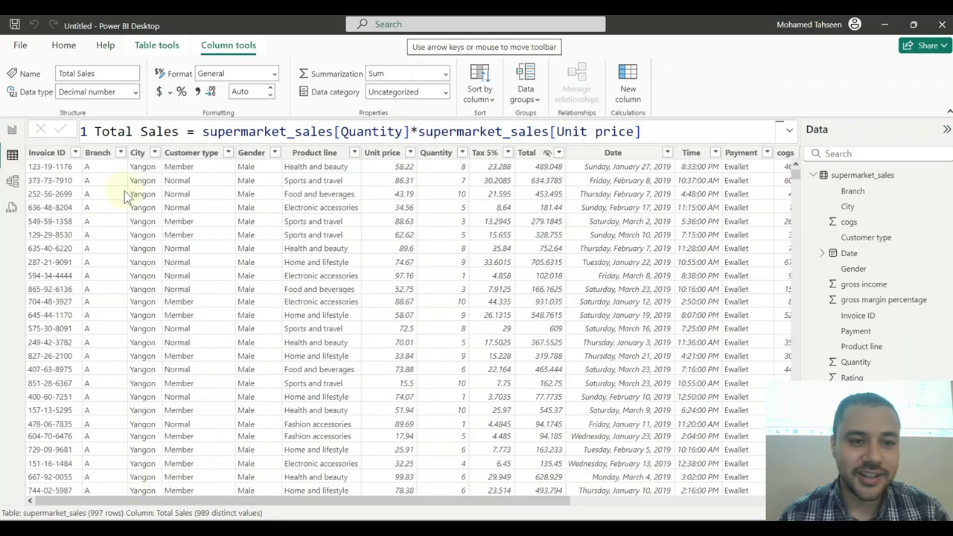
click(148, 153)
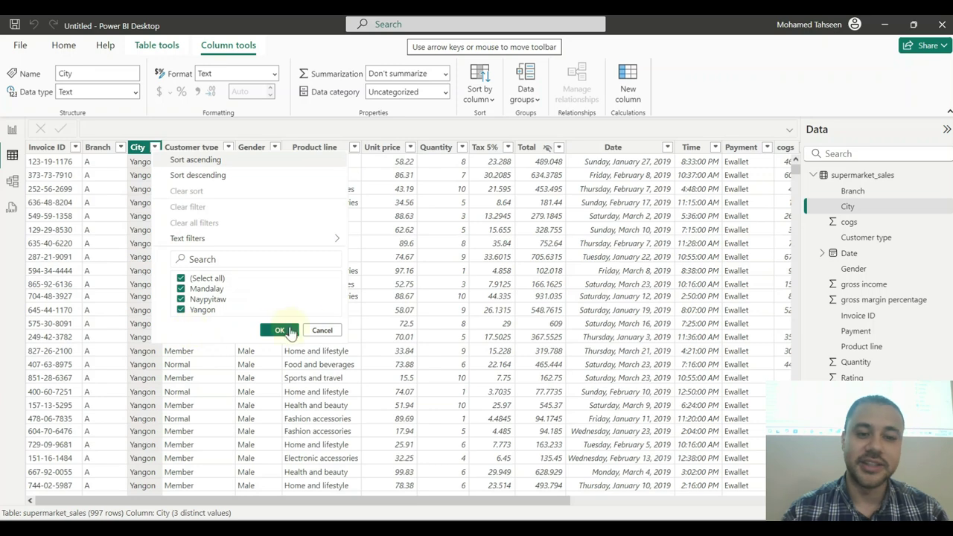
click(279, 330)
click(12, 129)
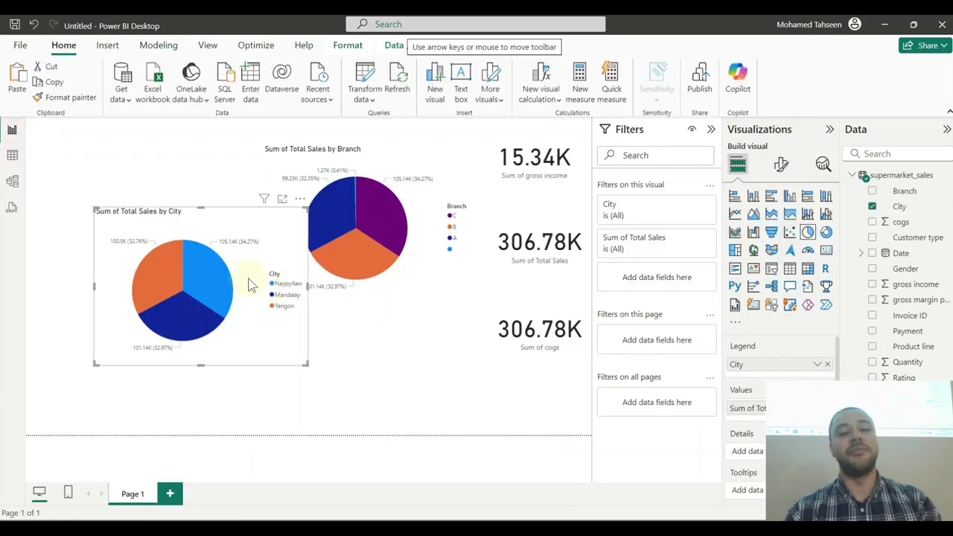
- Convert the City pie chart to a donut chart, shrink it, and place it below the Branch pie chart
click(825, 232)
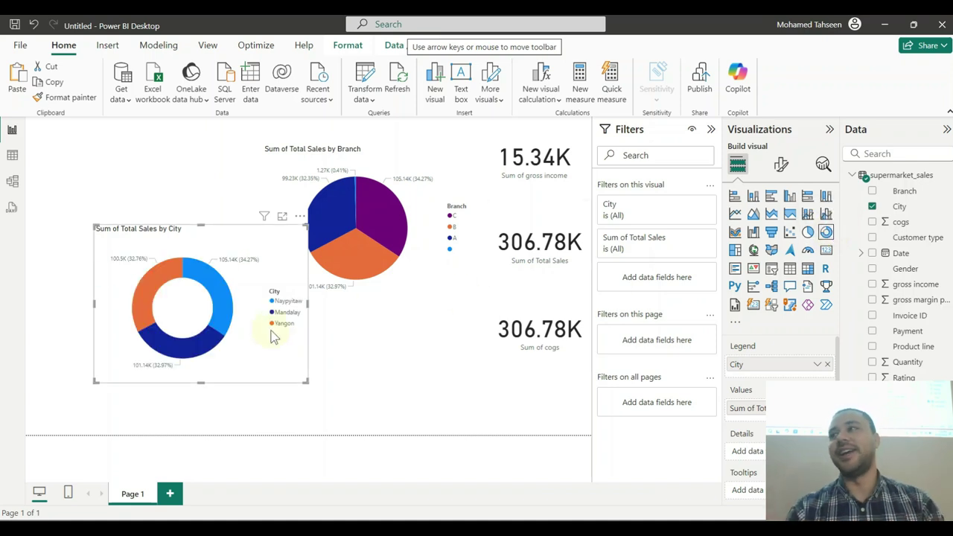
drag(242, 369, 405, 395)
drag(260, 251, 293, 292)
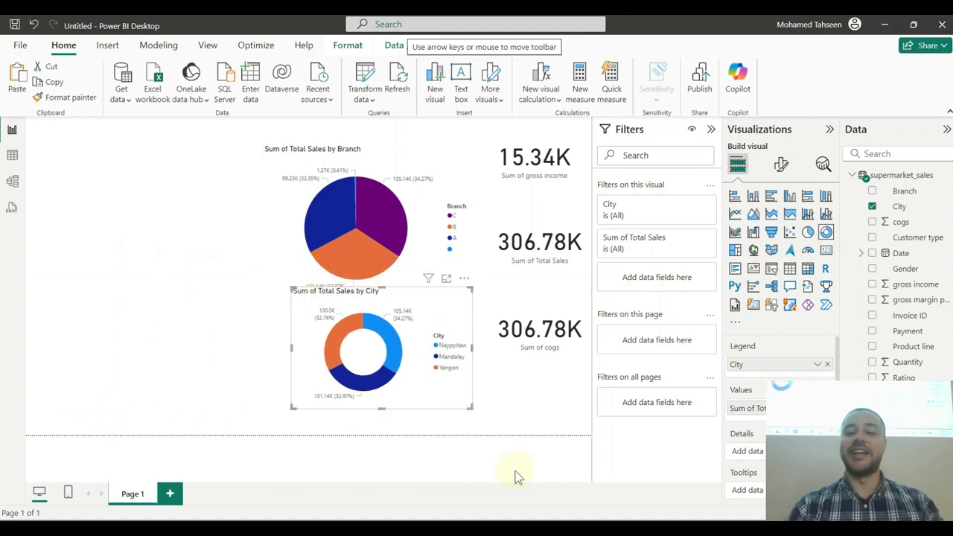
- Check the Total Sales of Product Lines instruction, examine the Product line column's distinct values in the table, and return to the report view
key(alt+Tab)
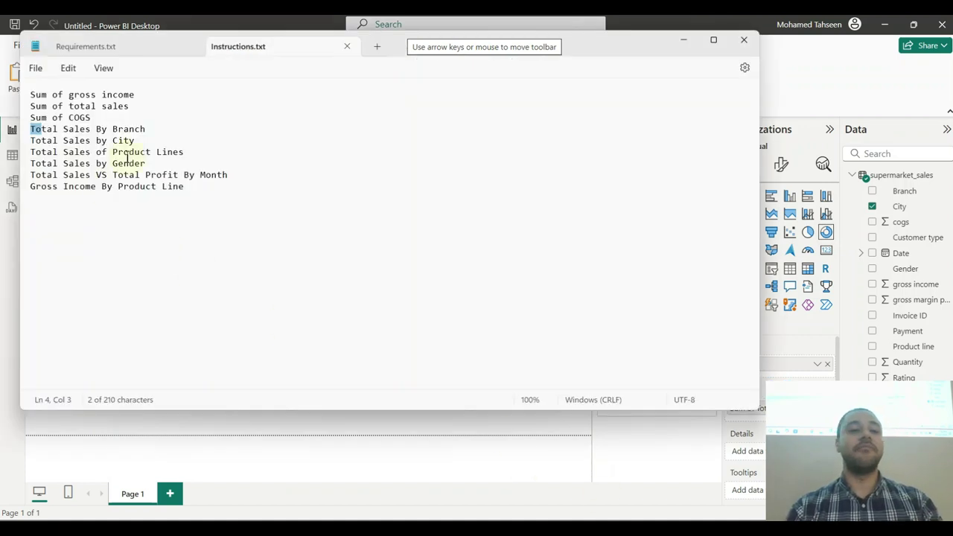
drag(208, 154, 34, 158)
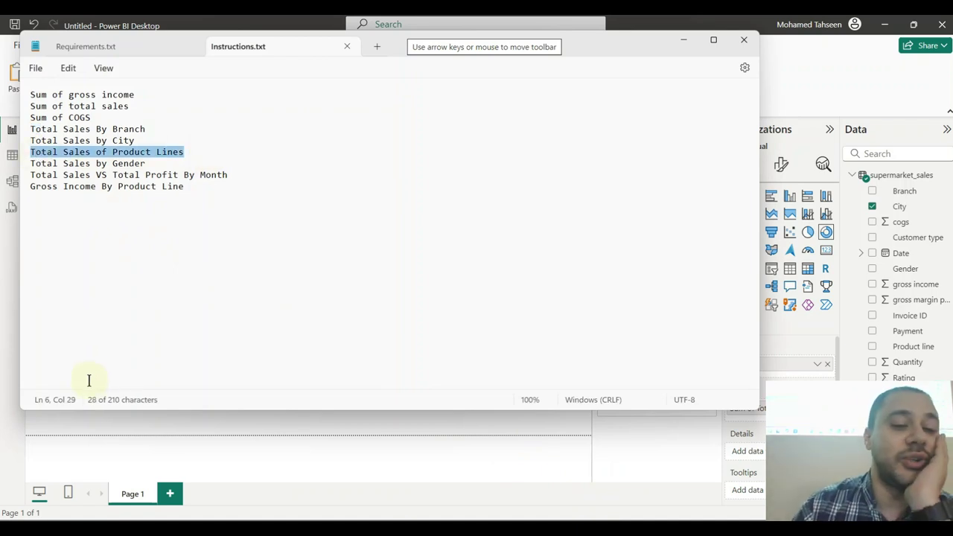
click(155, 450)
click(12, 155)
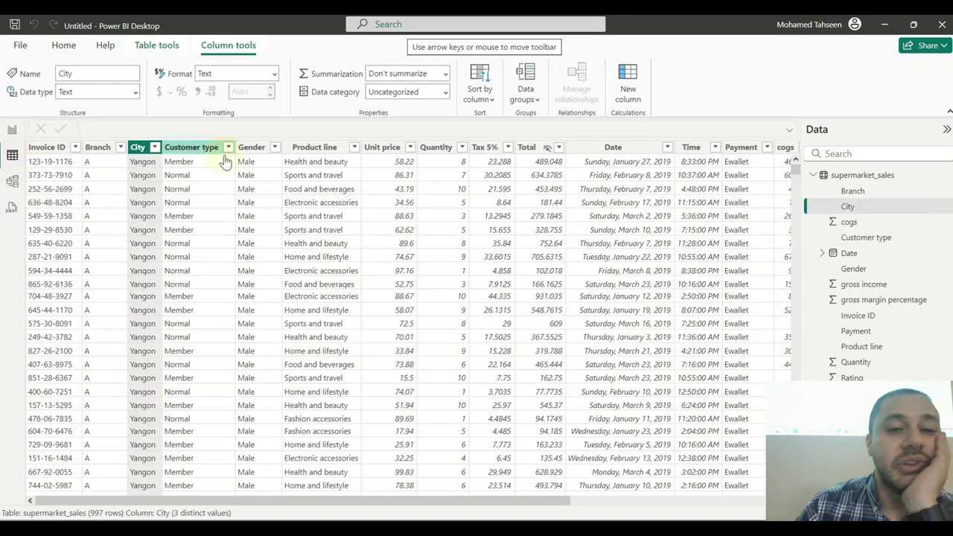
click(355, 146)
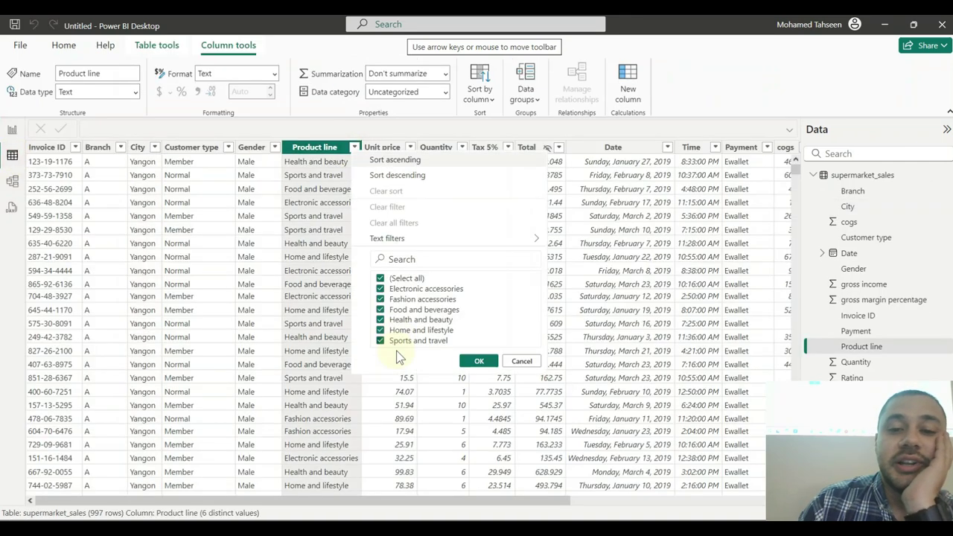
click(522, 361)
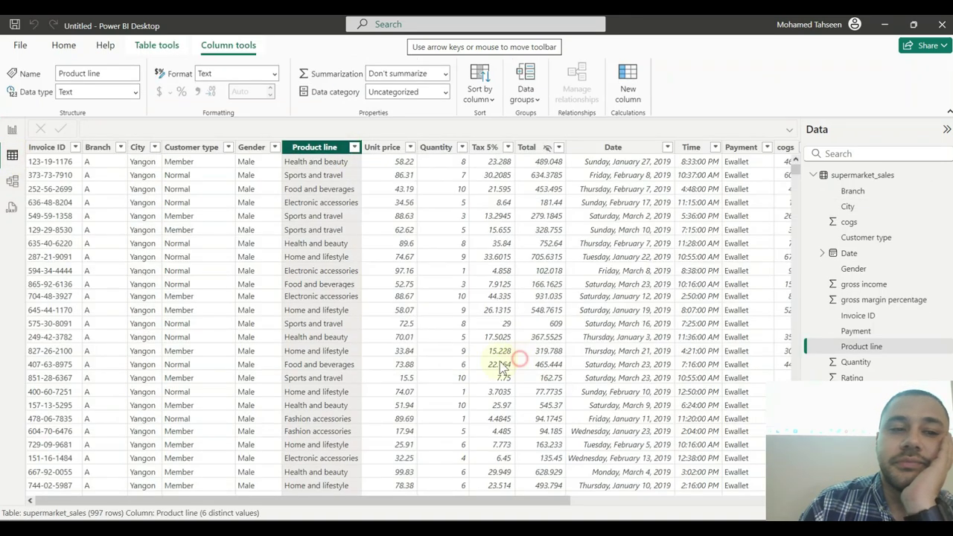
click(9, 132)
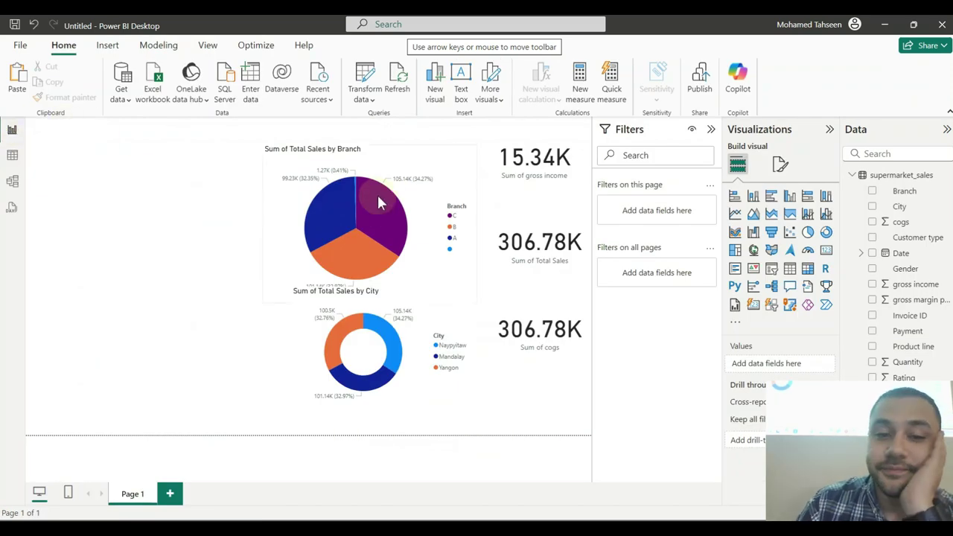
- Add a clustered bar chart of Total Sales by Product line and enlarge it
click(771, 200)
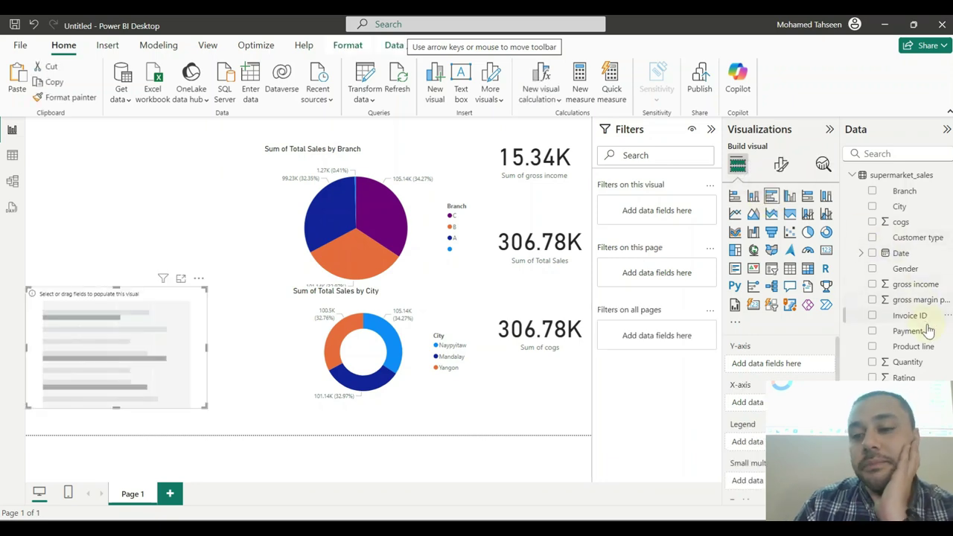
drag(927, 359, 164, 376)
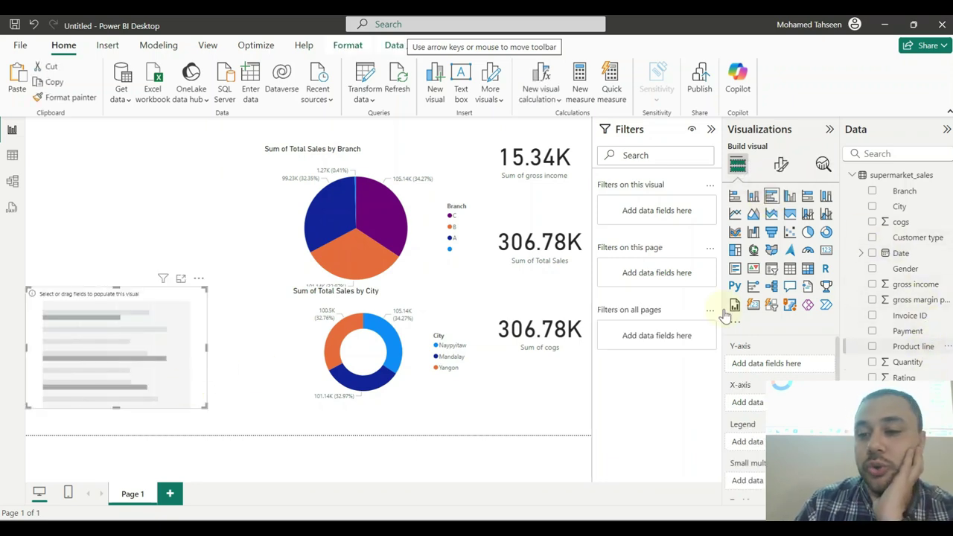
drag(905, 425, 171, 320)
drag(244, 226, 251, 185)
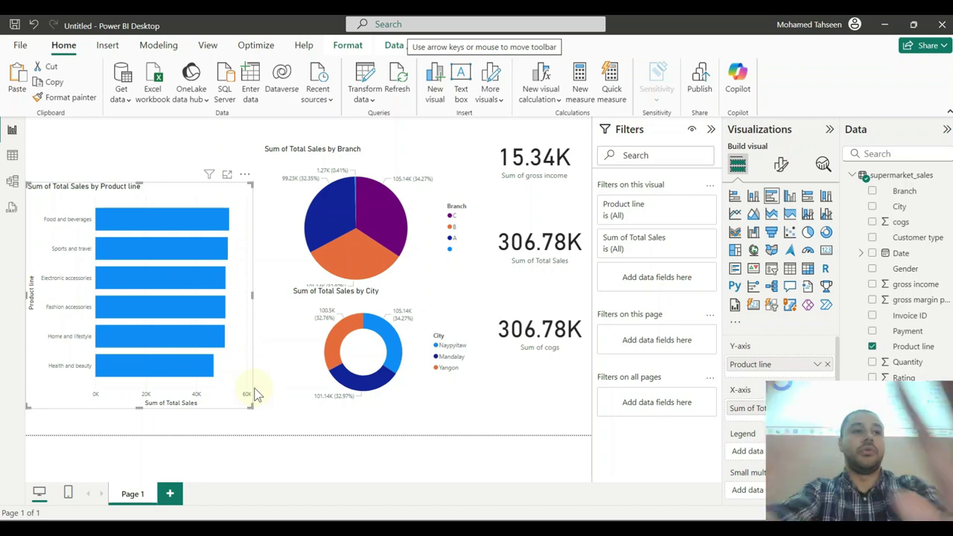
- Try Payment and then Invoice ID in place of Product line on the bar chart's Y-axis
click(828, 365)
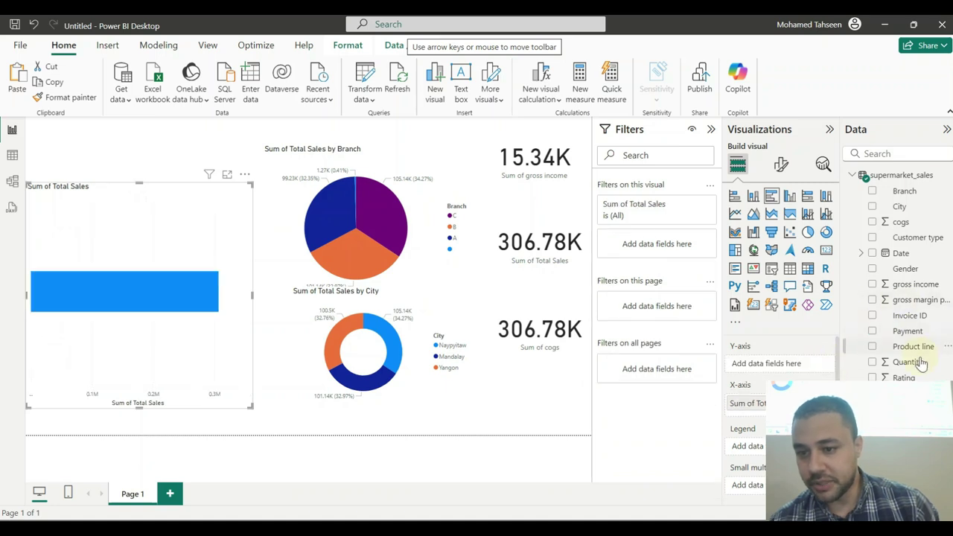
drag(907, 330, 781, 364)
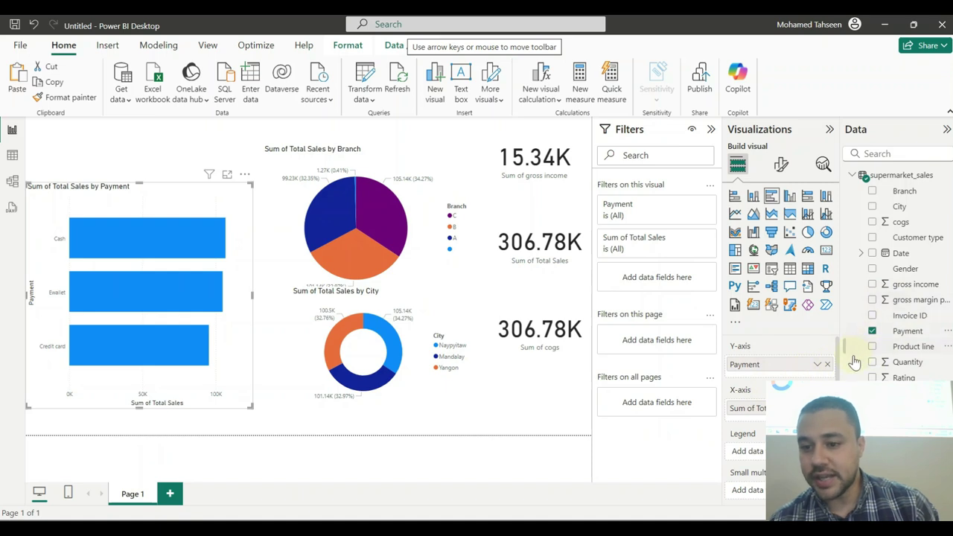
click(827, 364)
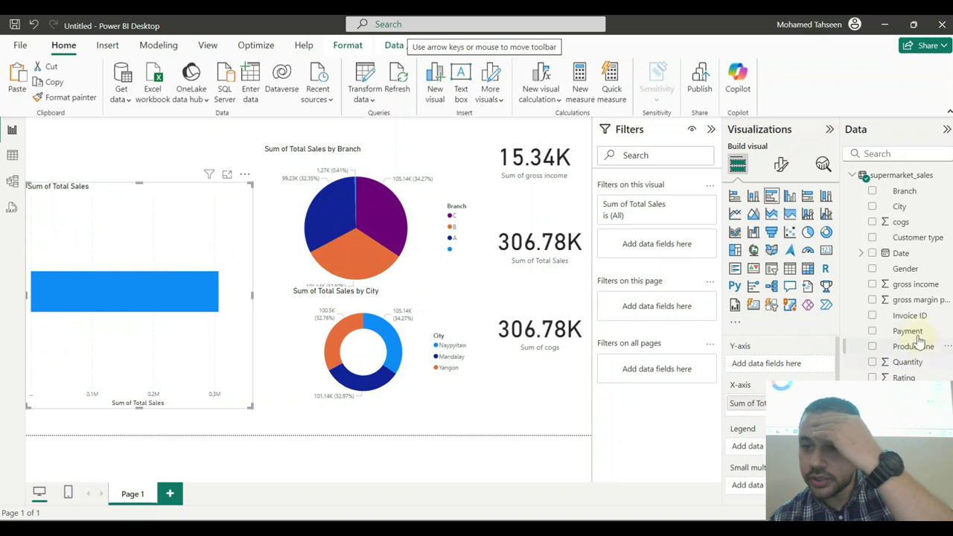
drag(910, 315, 767, 365)
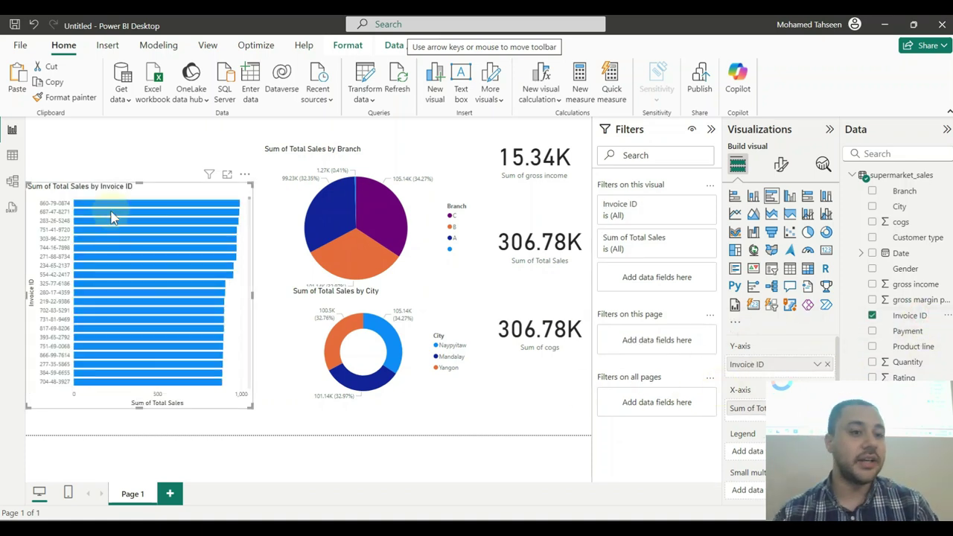
- Move the Invoice ID chart up, make it taller, and compare it as a clustered column chart before returning to clustered bars
drag(123, 192, 161, 128)
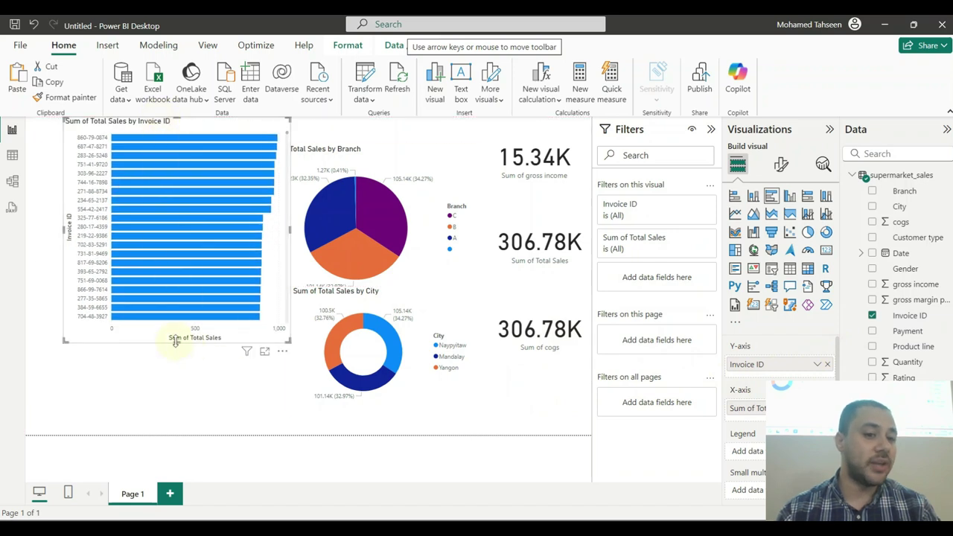
drag(176, 341, 176, 414)
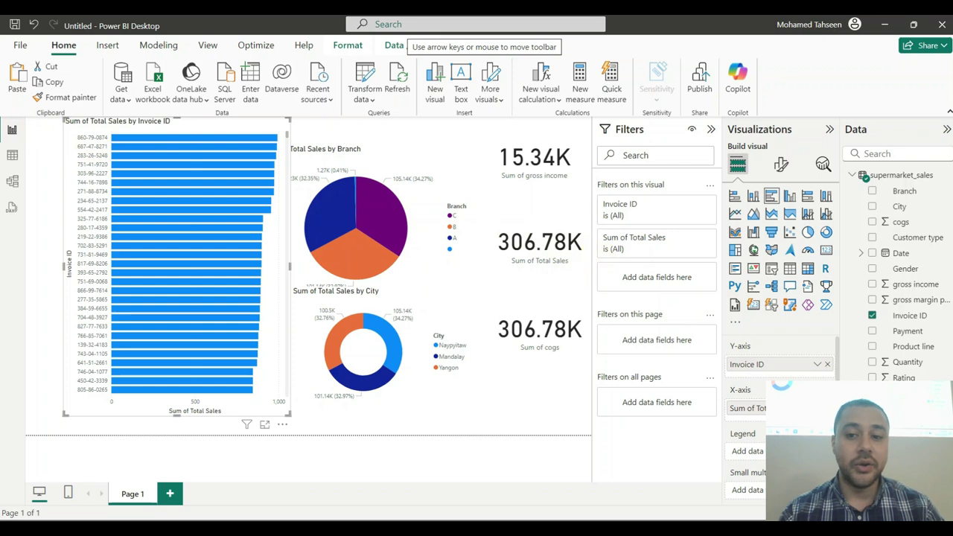
click(789, 197)
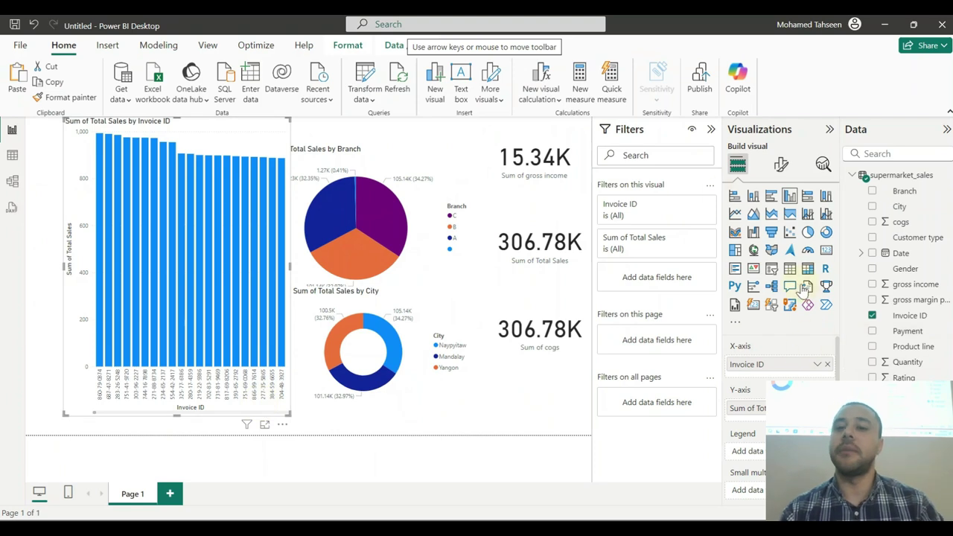
click(771, 196)
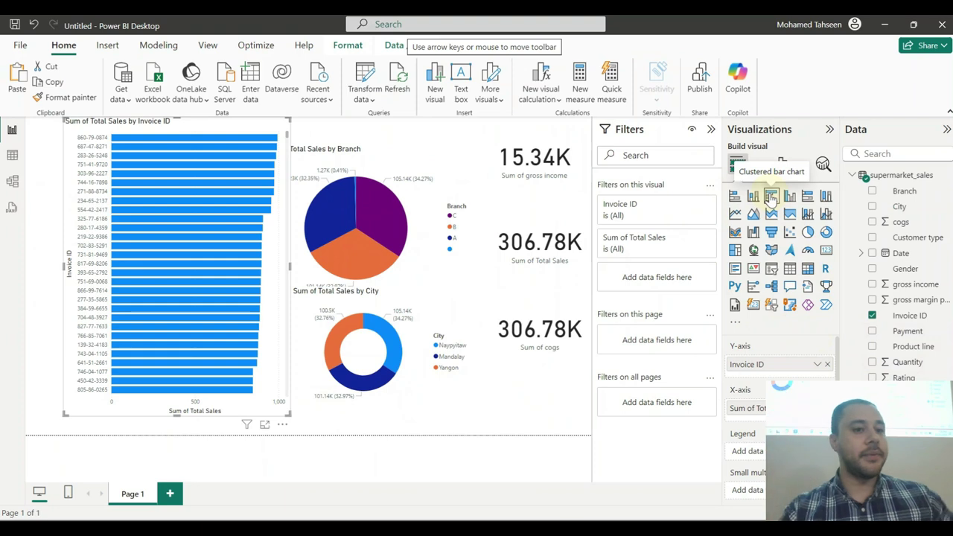
- Recheck the Total Sales of Product Lines instruction and replace Invoice ID with Product line on the bar chart's Y-axis
click(831, 365)
key(alt+Tab)
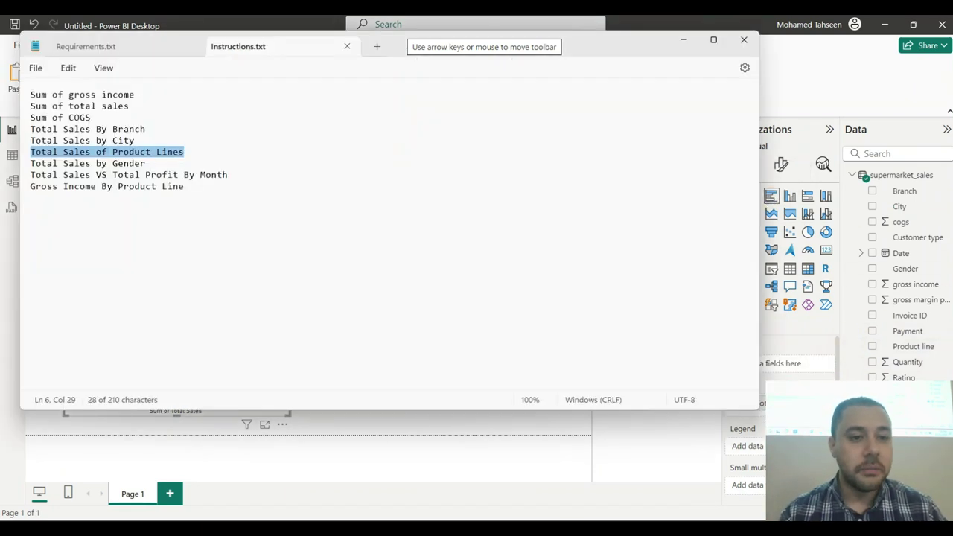
key(alt+Tab)
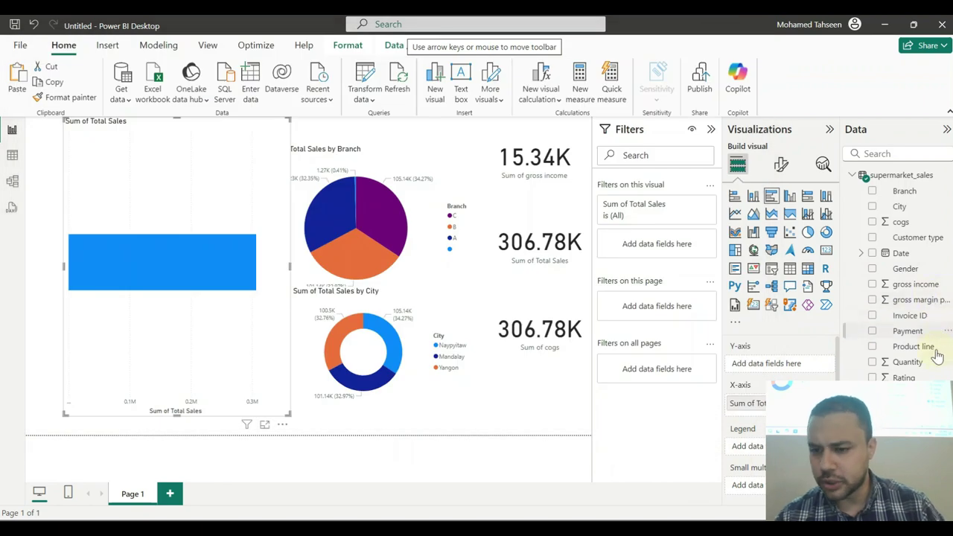
drag(928, 351, 766, 363)
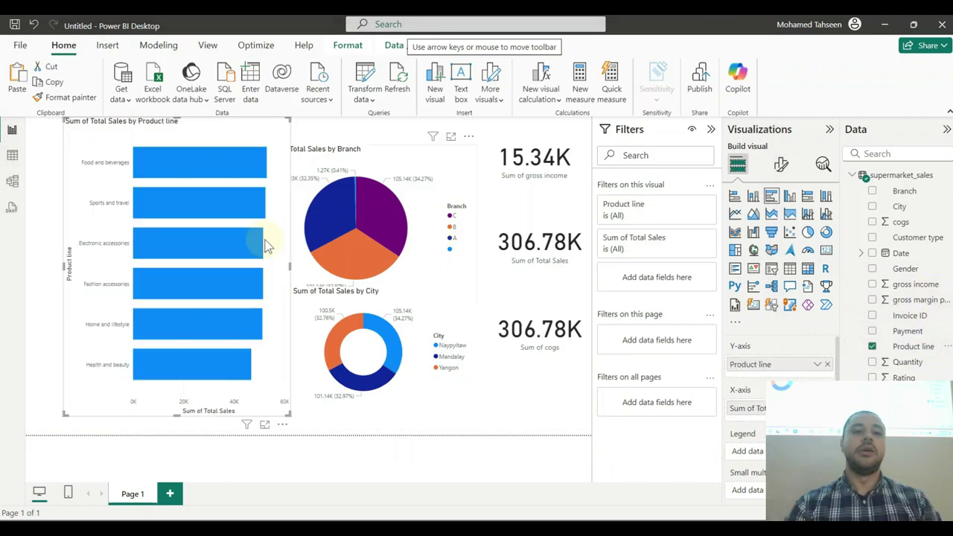
- Shrink the Product line bar chart, place it between the Branch pie chart and the cards, and check the next instruction
drag(270, 130, 243, 134)
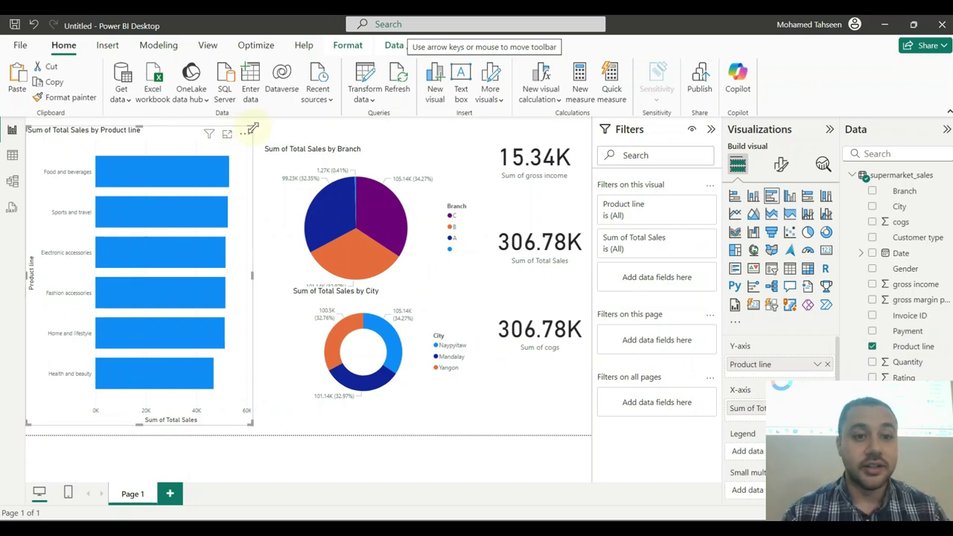
drag(253, 128, 476, 149)
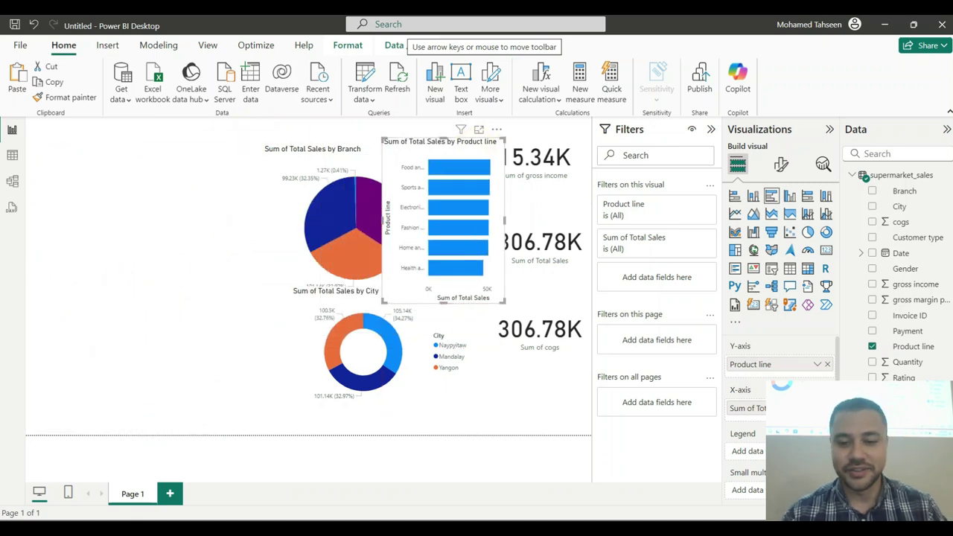
key(alt+Tab)
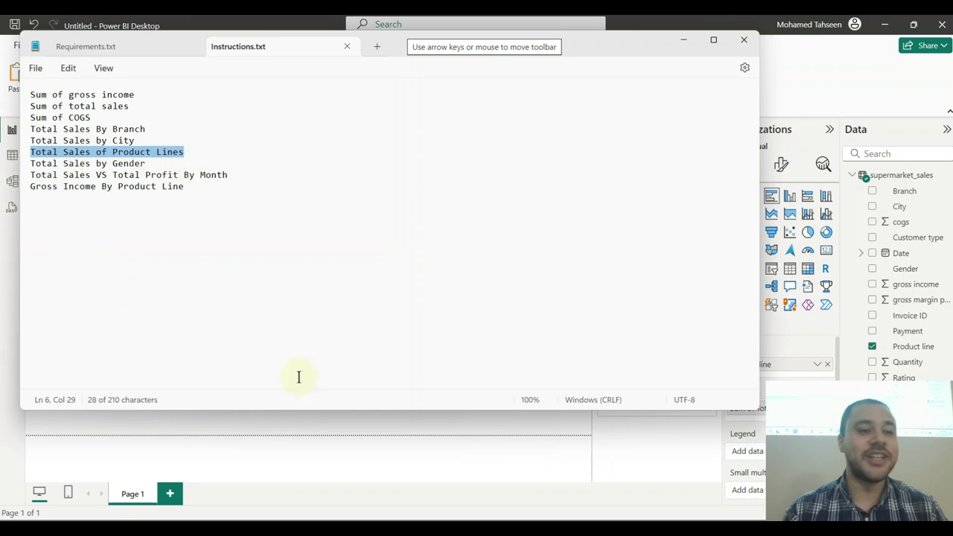
click(305, 440)
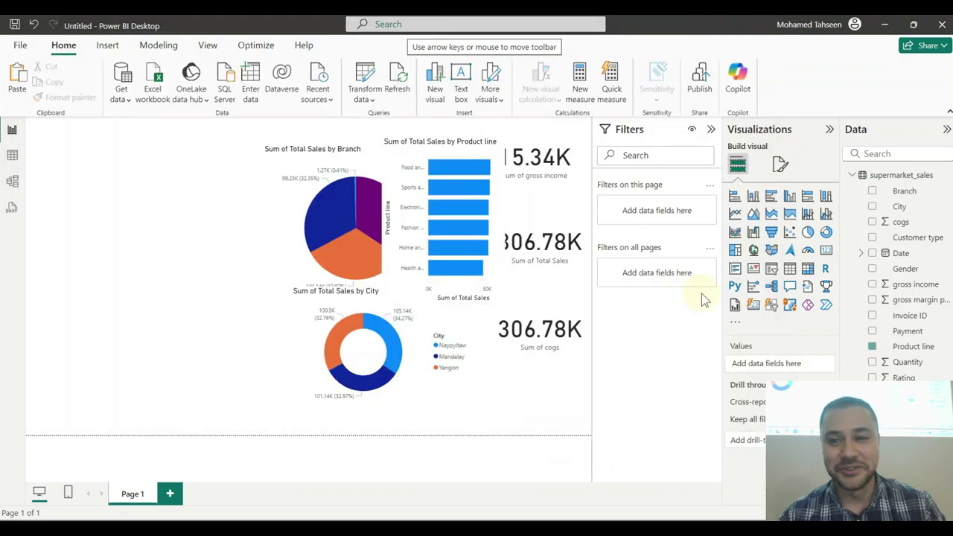
- Add a clustered column chart of Total Sales by Gender and place it below the Branch pie chart, over the City donut
click(789, 195)
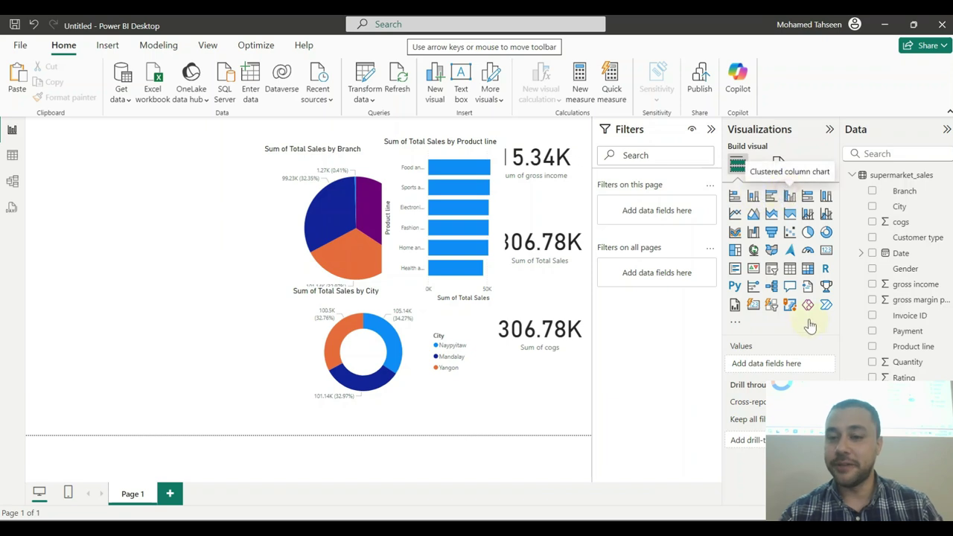
drag(909, 273, 107, 341)
drag(904, 425, 115, 343)
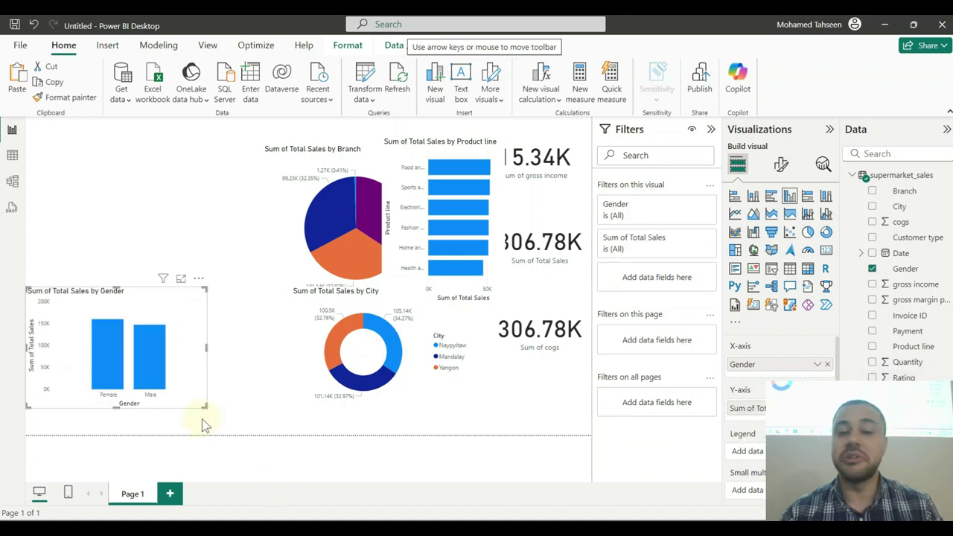
drag(190, 346, 418, 344)
- Highlight the Total Sales VS Total Profit By Month line in Instructions.txt and return to the report
key(alt+Tab)
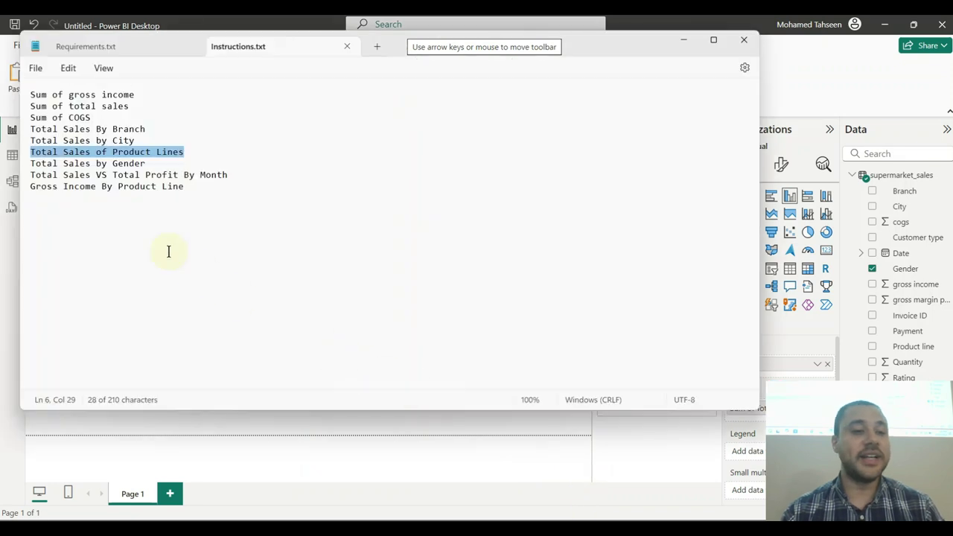
click(134, 164)
triple_click(100, 175)
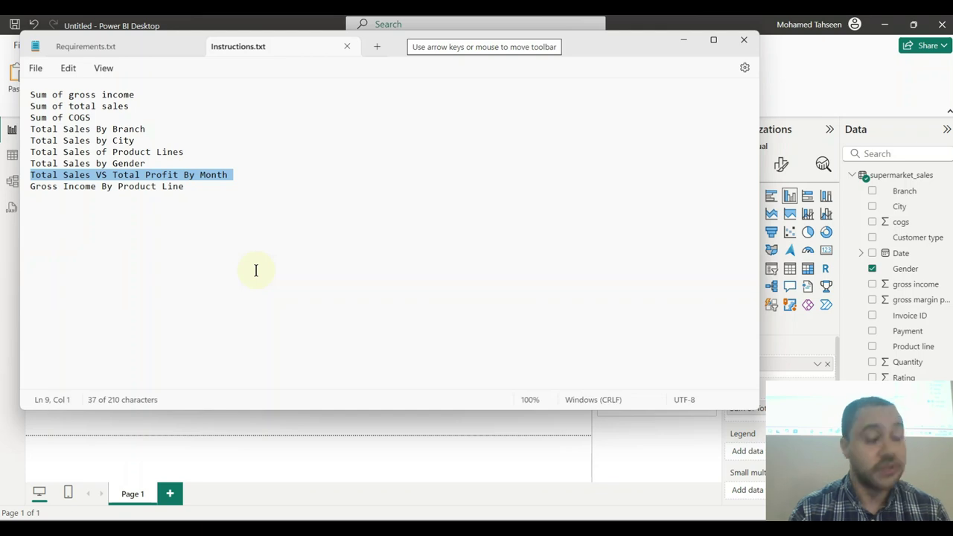
click(782, 69)
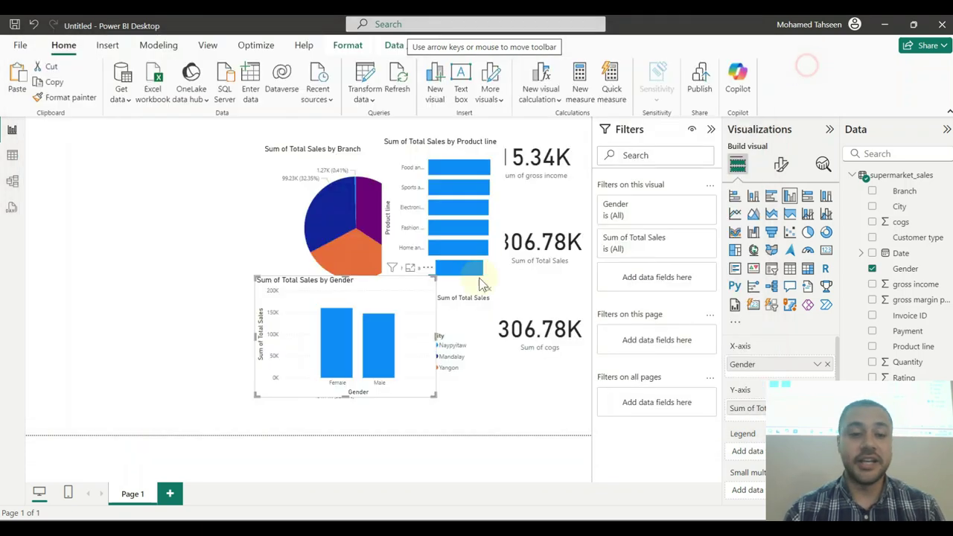
- Insert an empty line chart, enlarge it beside the Product line bar chart, and expand the Date field to its Date Hierarchy
click(138, 298)
click(735, 214)
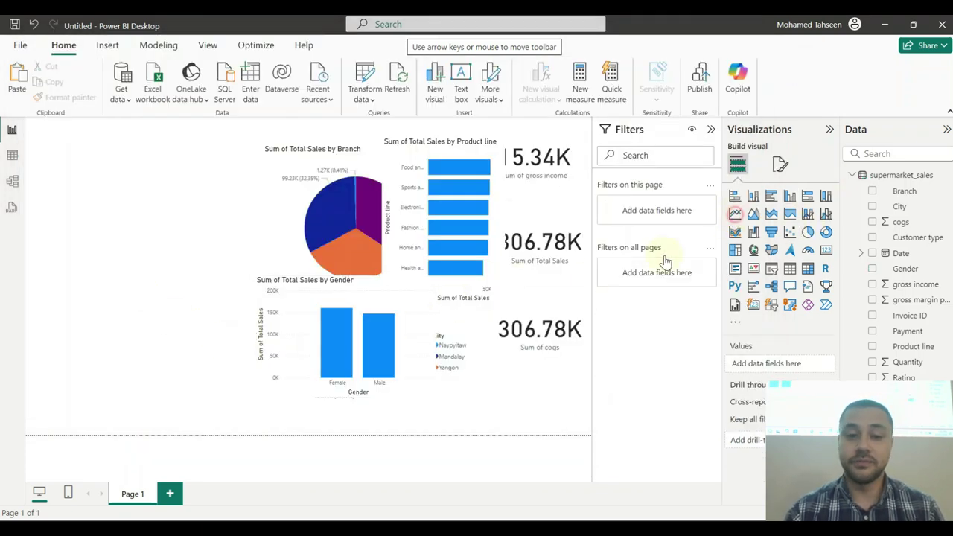
drag(239, 302, 435, 385)
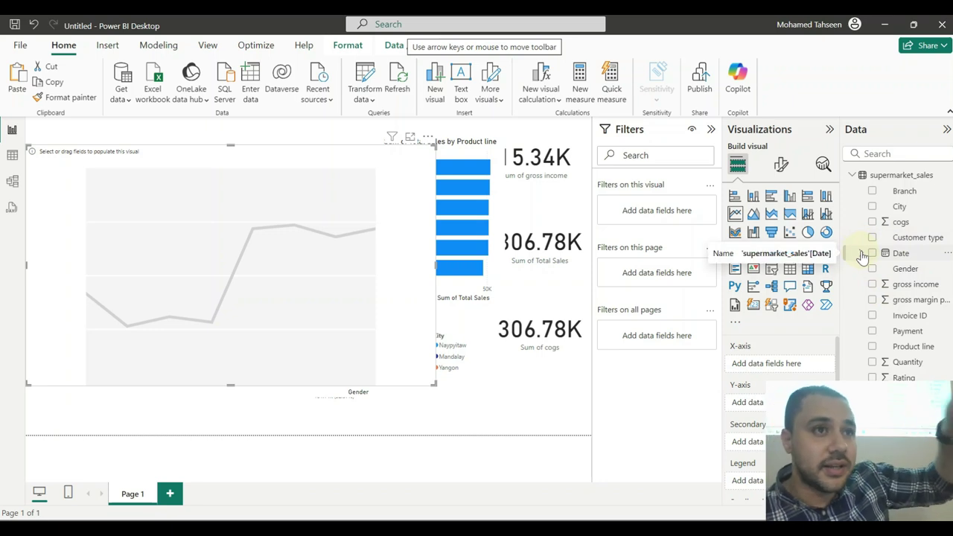
drag(839, 246, 819, 252)
click(839, 254)
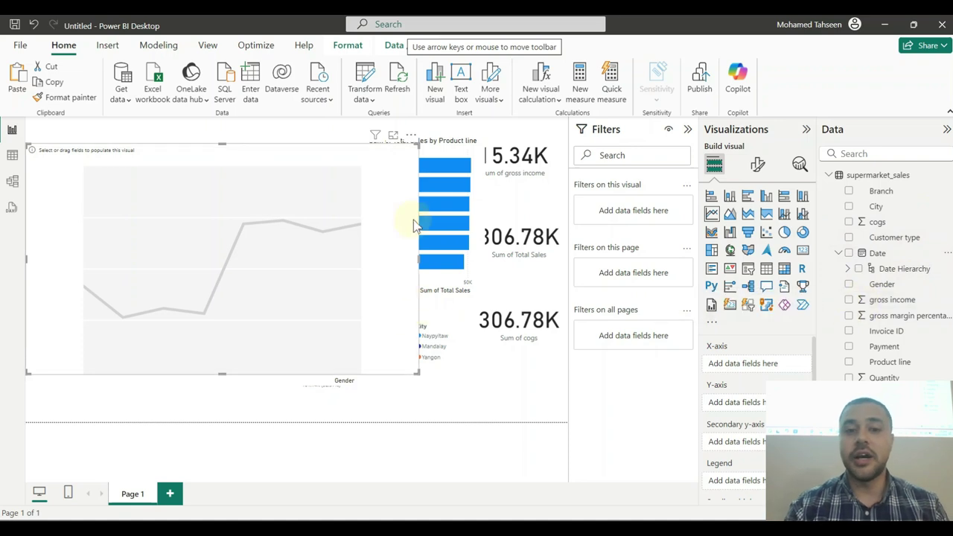
drag(419, 259, 311, 270)
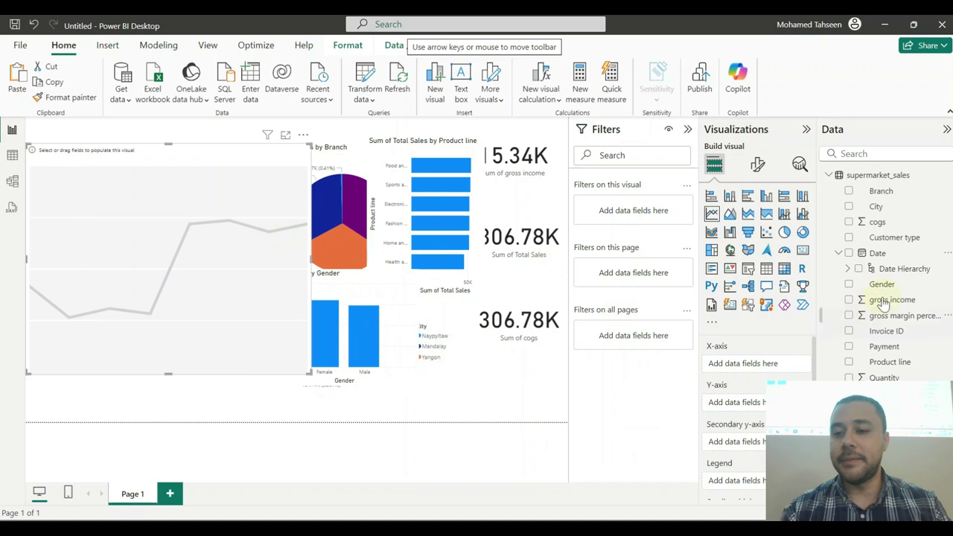
- Recheck the highlighted instruction and put Total Sales on the line chart's Y-axis
key(alt+Tab)
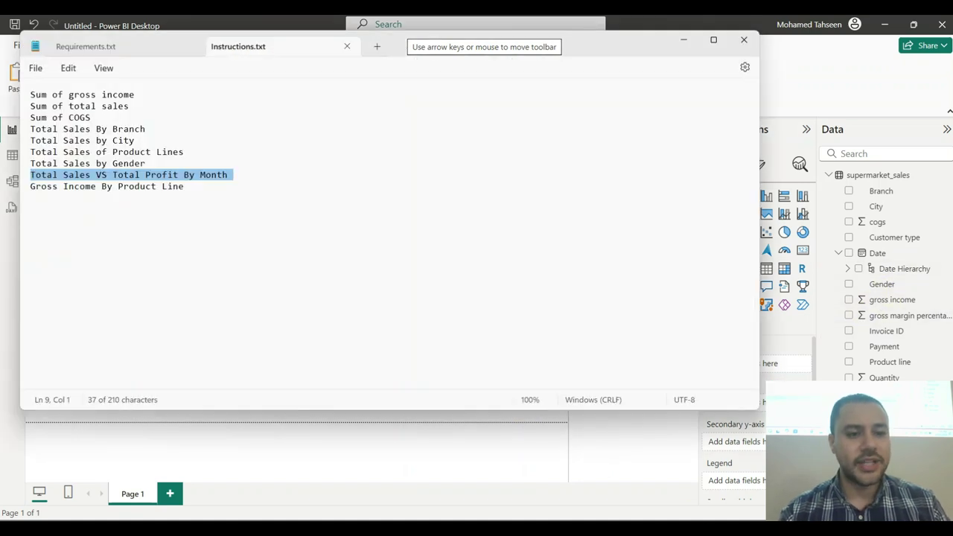
key(alt+Tab)
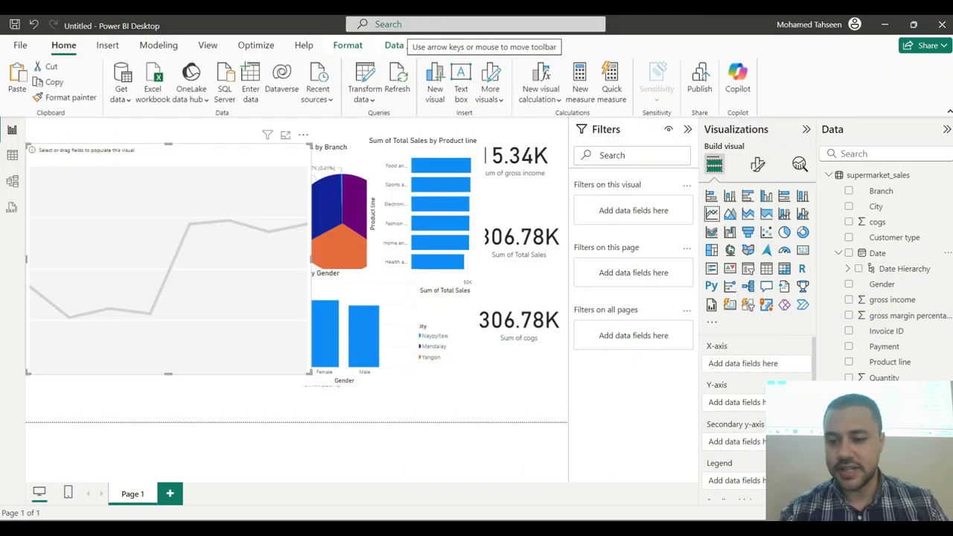
drag(886, 393, 737, 403)
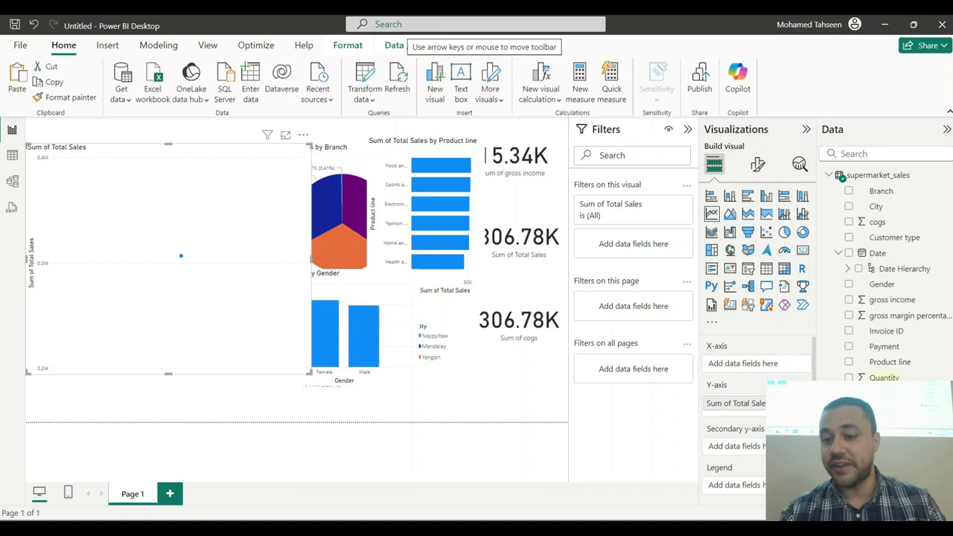
scroll(755, 417, down, 1)
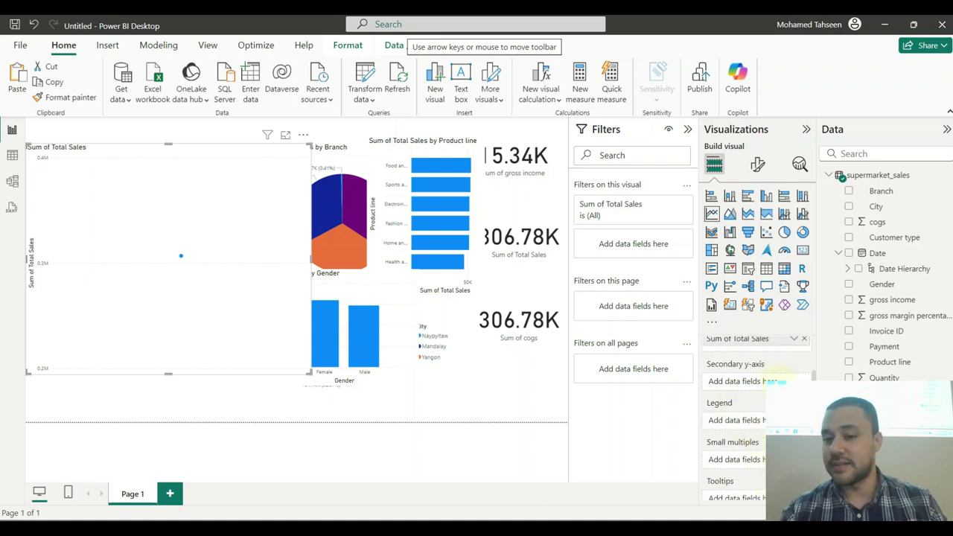
scroll(763, 417, up, 1)
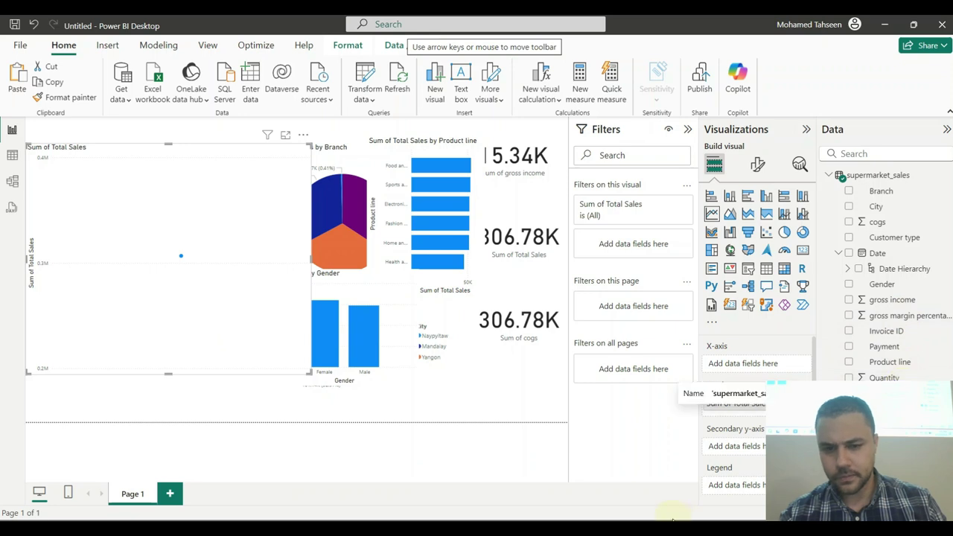
- Reread the Total Sales VS Total Profit By Month instruction and return to the line chart's field settings
key(alt+Tab)
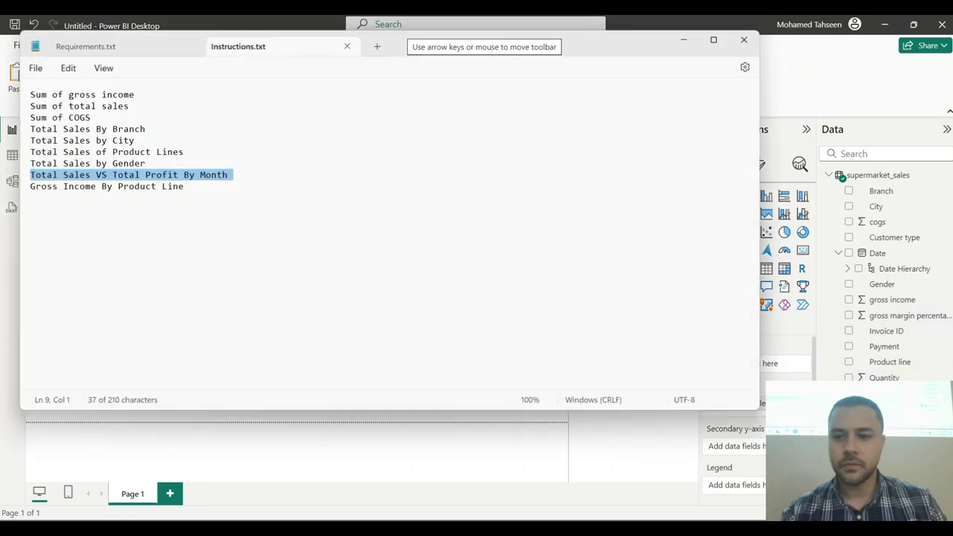
key(alt+Tab)
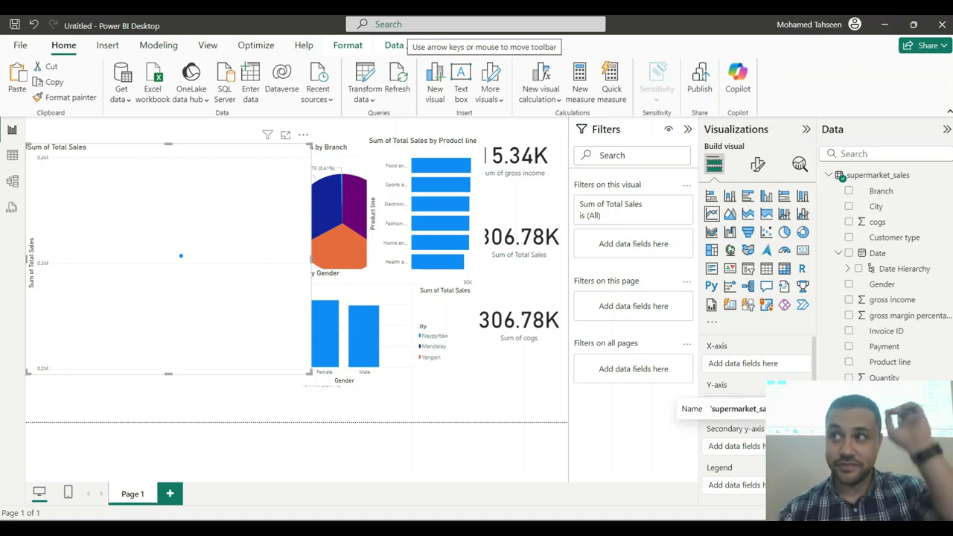
drag(724, 408, 733, 403)
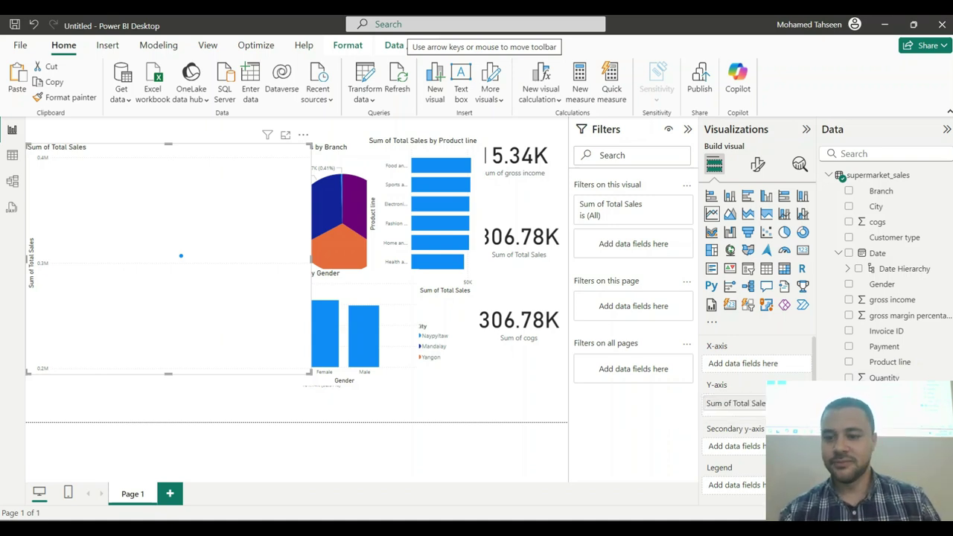
- Look through the supermarket_sales table's columns for a profit field and return to the report page
click(12, 155)
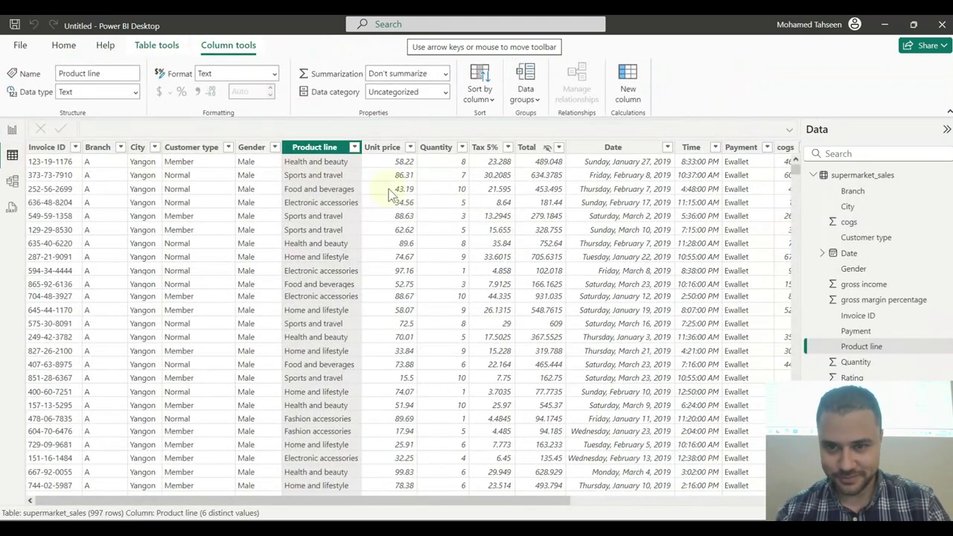
click(636, 501)
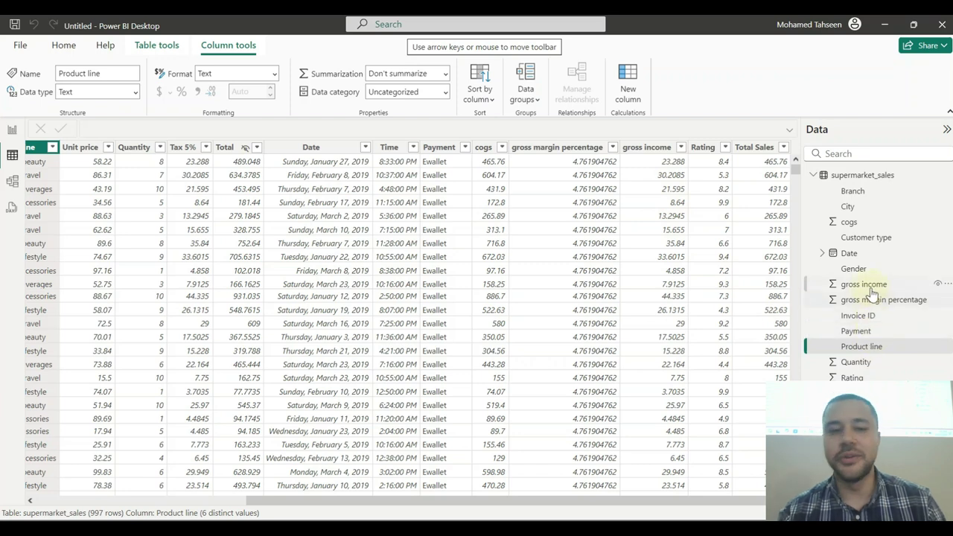
click(12, 129)
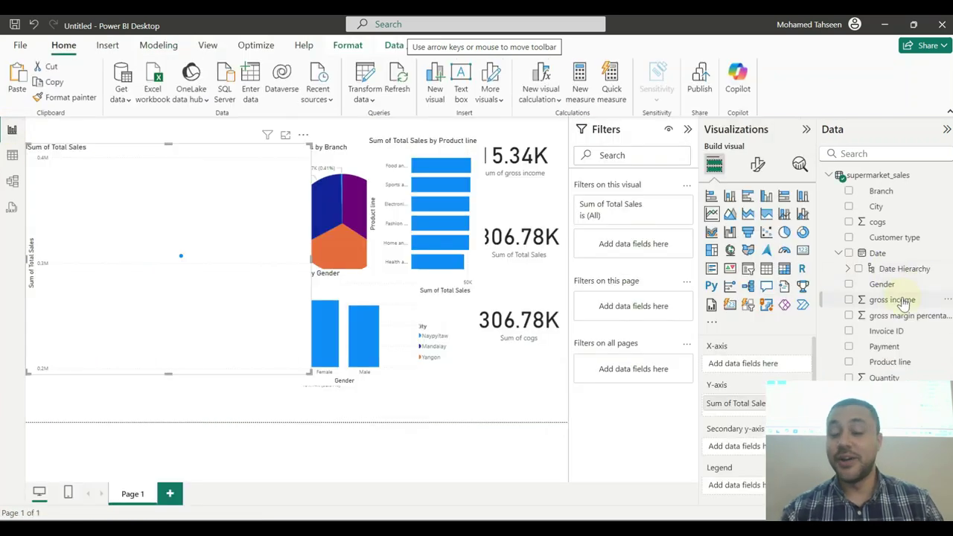
- Put gross income on the line chart's secondary Y-axis and Month from the Date Hierarchy on its X-axis
drag(892, 300, 736, 447)
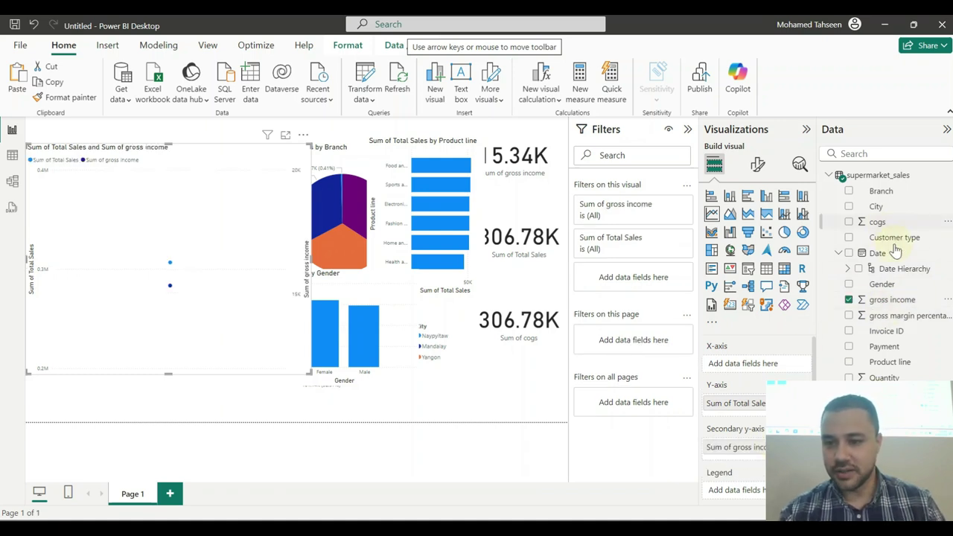
click(847, 268)
drag(900, 315, 743, 363)
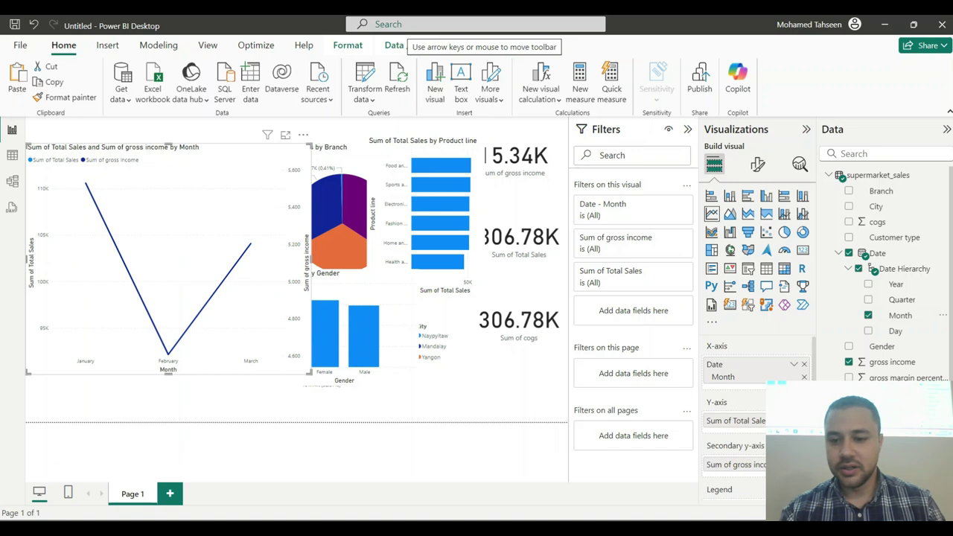
- Replace gross income with gross margin percentage on the line chart's secondary Y-axis
scroll(761, 431, down, 2)
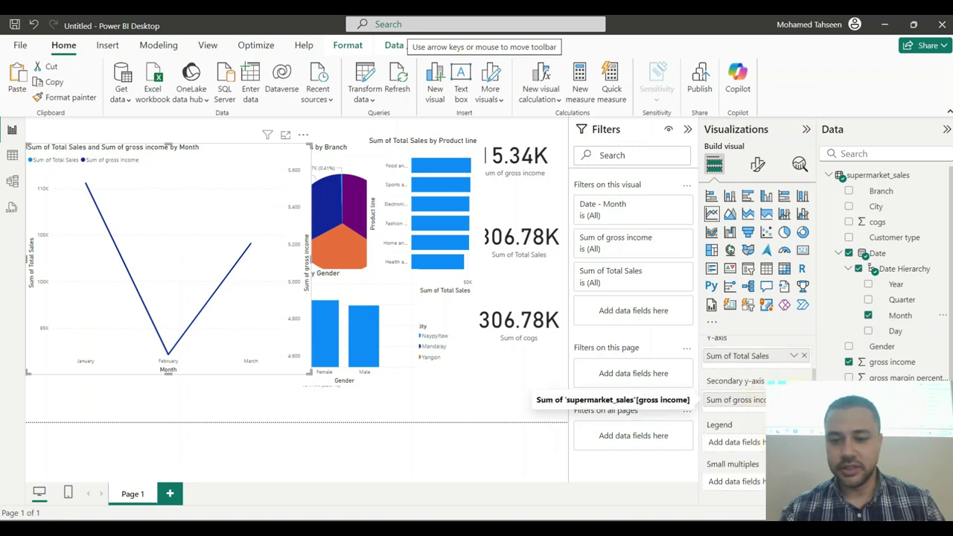
click(804, 400)
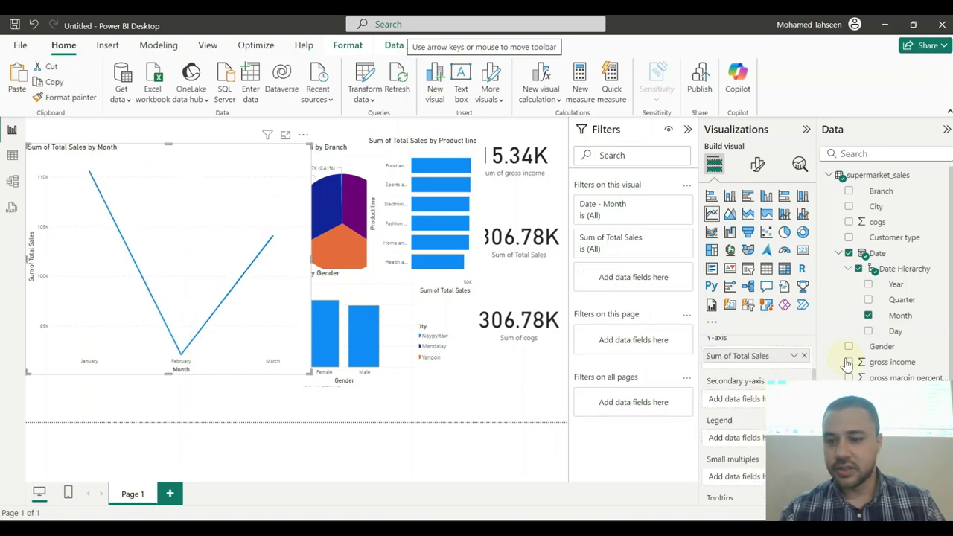
drag(903, 378, 737, 399)
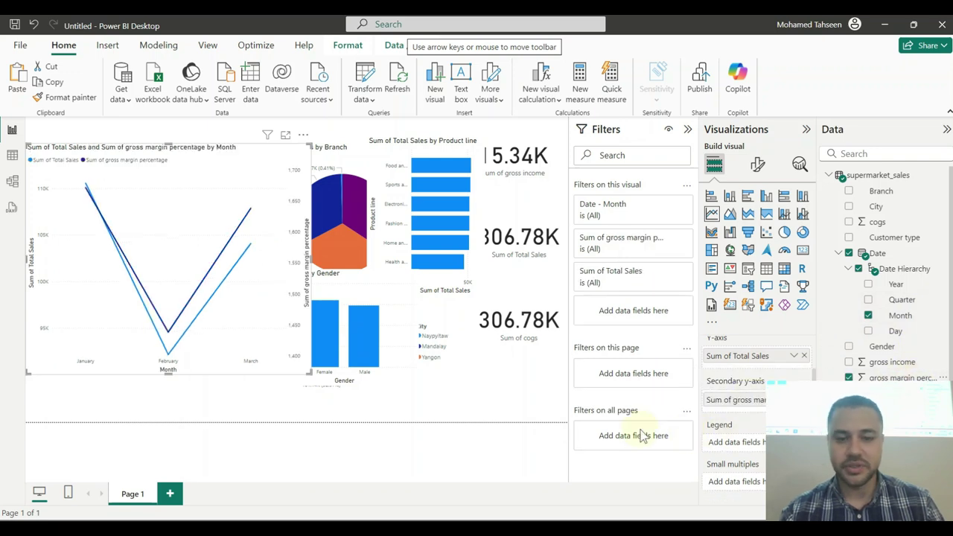
- Shrink the line chart to uncover the Branch and Gender charts and recheck the highlighted Total Sales VS Total Profit By Month instruction
drag(315, 141, 224, 231)
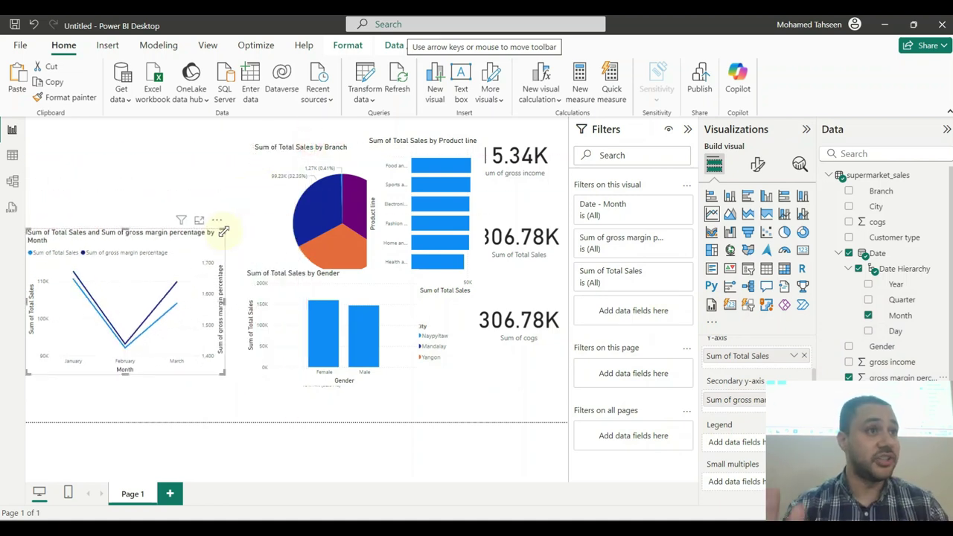
key(alt+Tab)
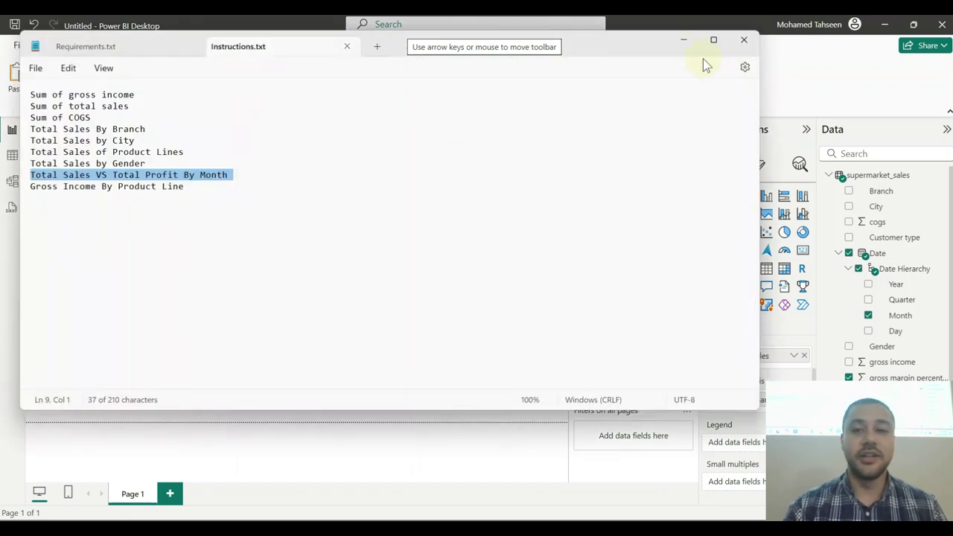
click(681, 42)
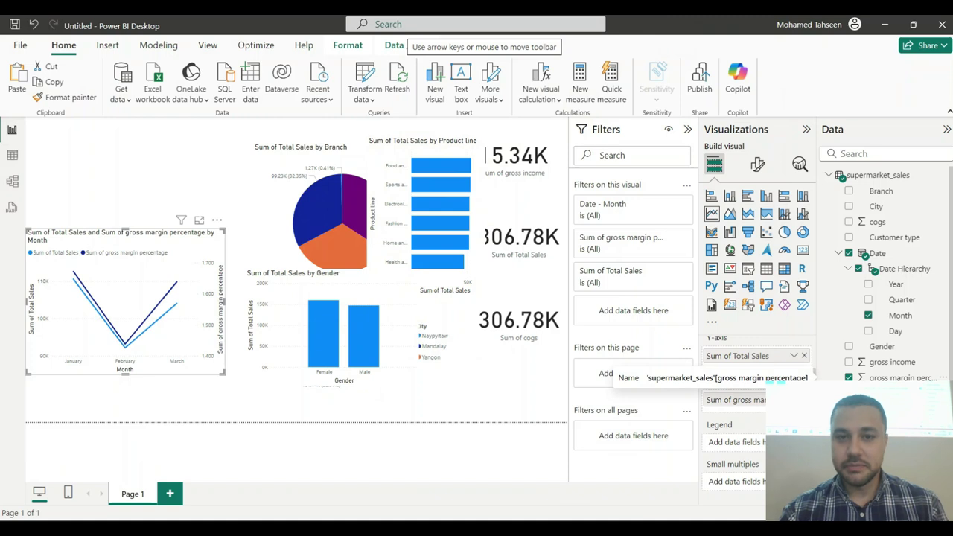
- Switch to a new Chrome window, maximize it and search Google Images for "dashboard power bi"
key(alt+Tab)
drag(600, 25, 402, 79)
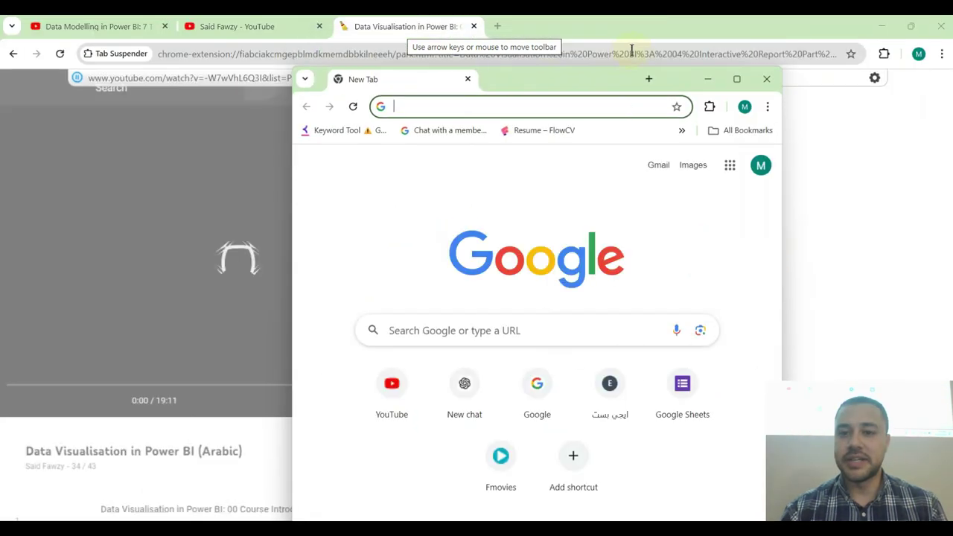
click(735, 80)
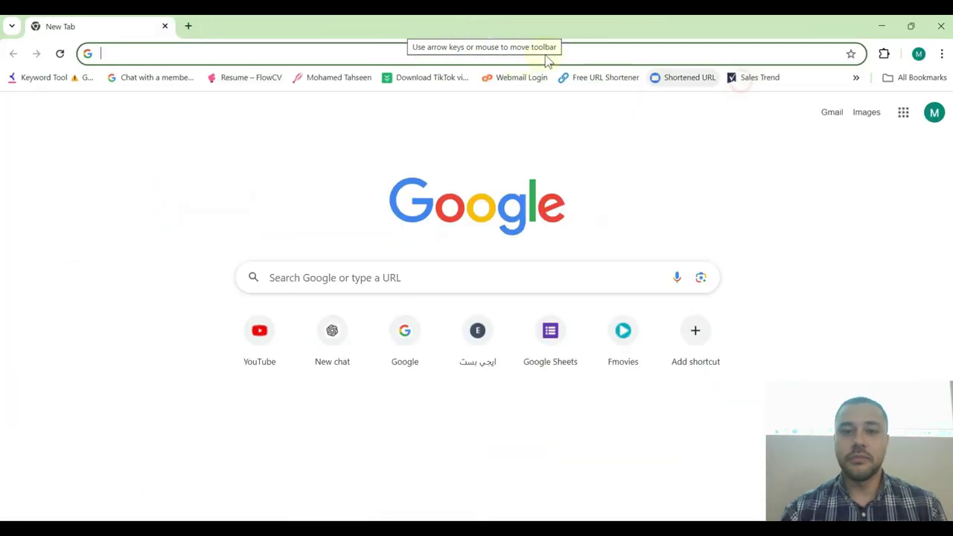
click(255, 53)
text(dash)
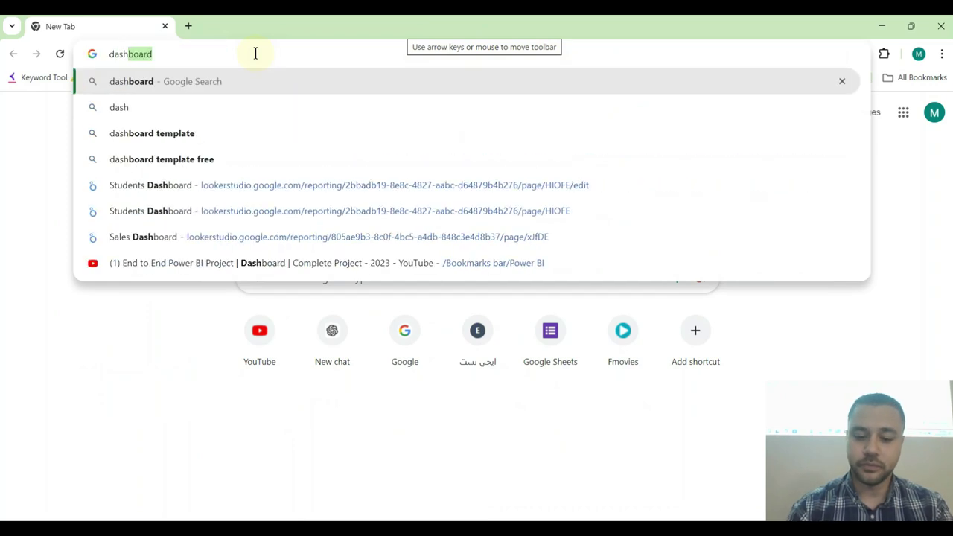
text(board power bi)
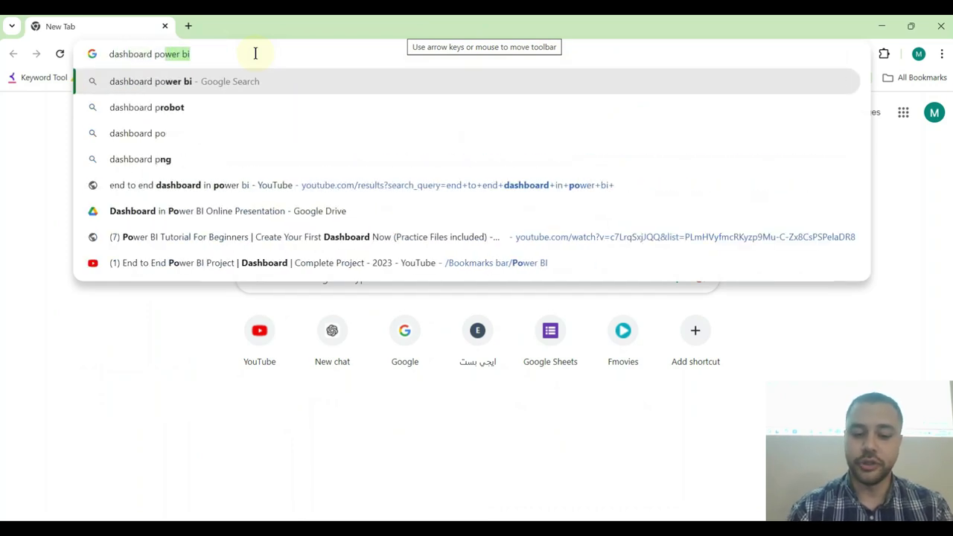
key(Return)
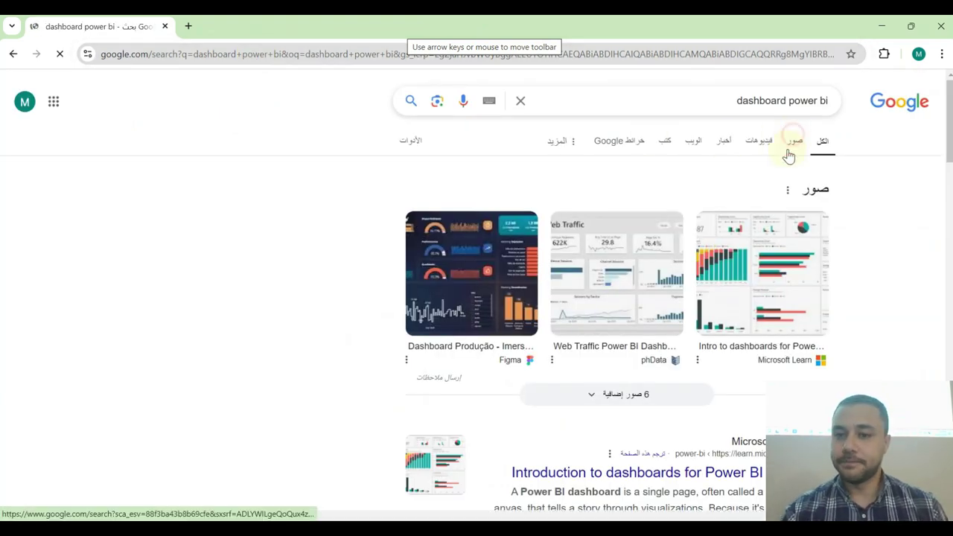
click(786, 152)
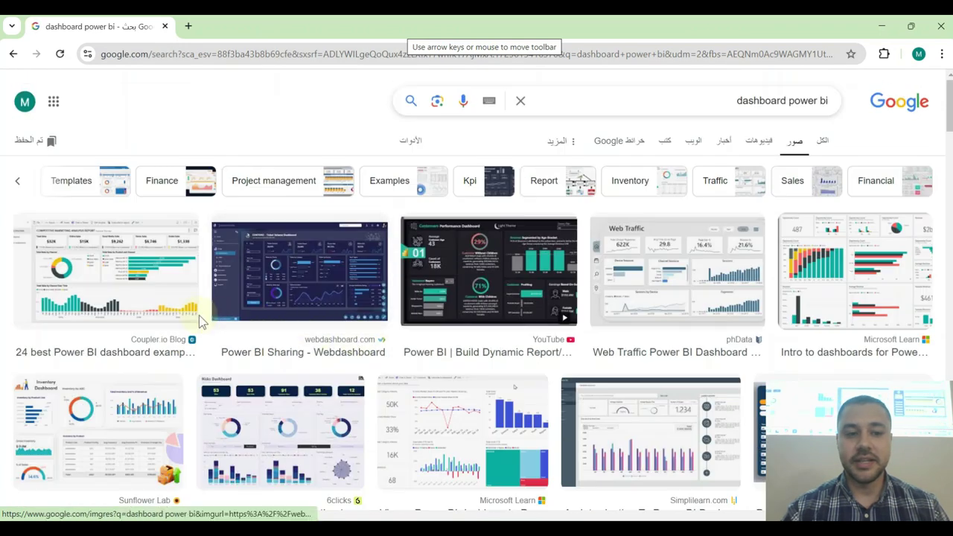
- Preview the Coupler.io dashboard image and open Syskit's Power BI Dashboards vs. Reports image from its related images
click(188, 253)
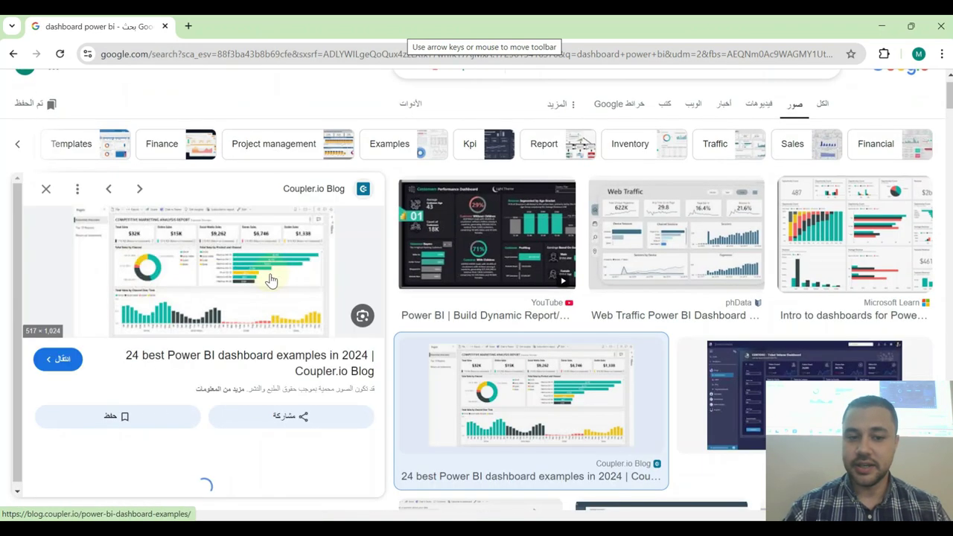
scroll(267, 332, down, 3)
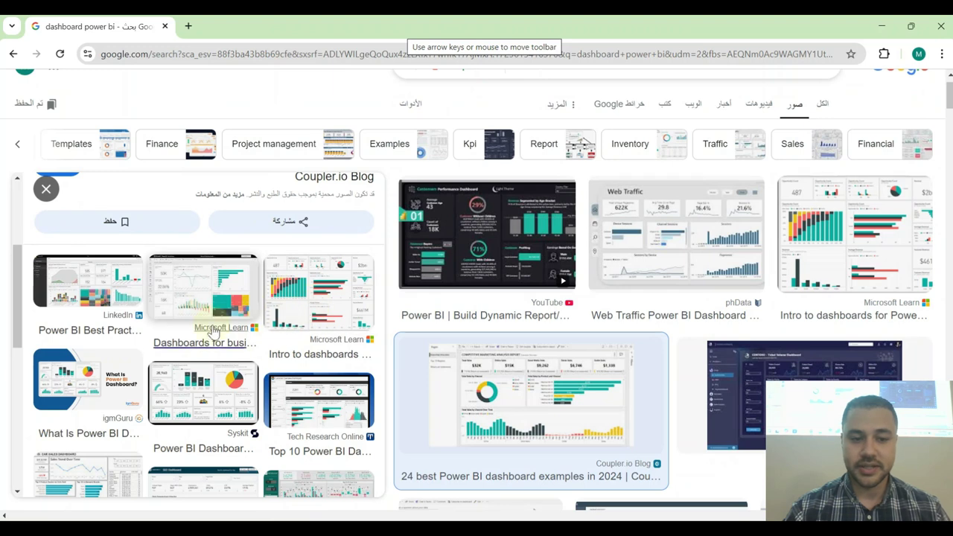
scroll(249, 354, down, 1)
click(234, 368)
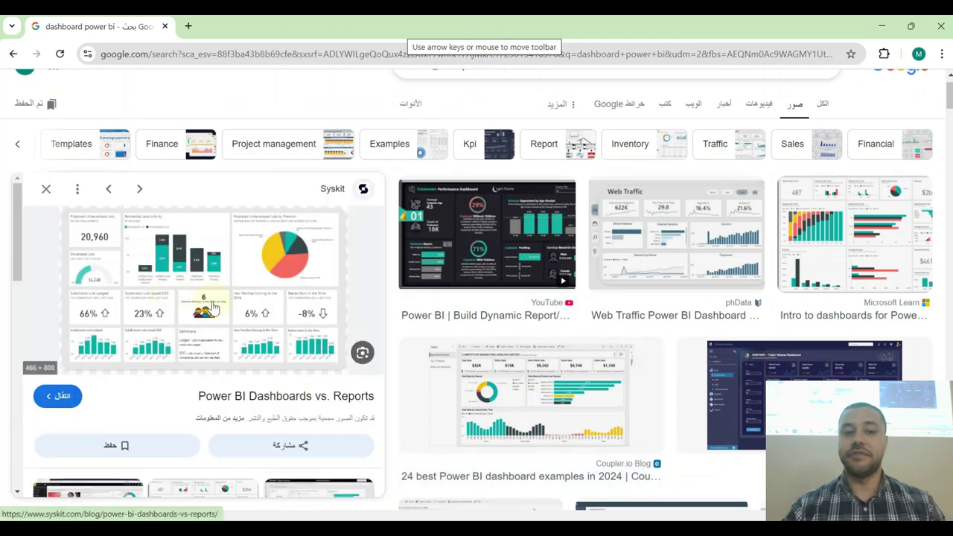
- Save the Syskit dashboard image to the Desktop as Power-BI-Dashboard.webp
right_click(250, 236)
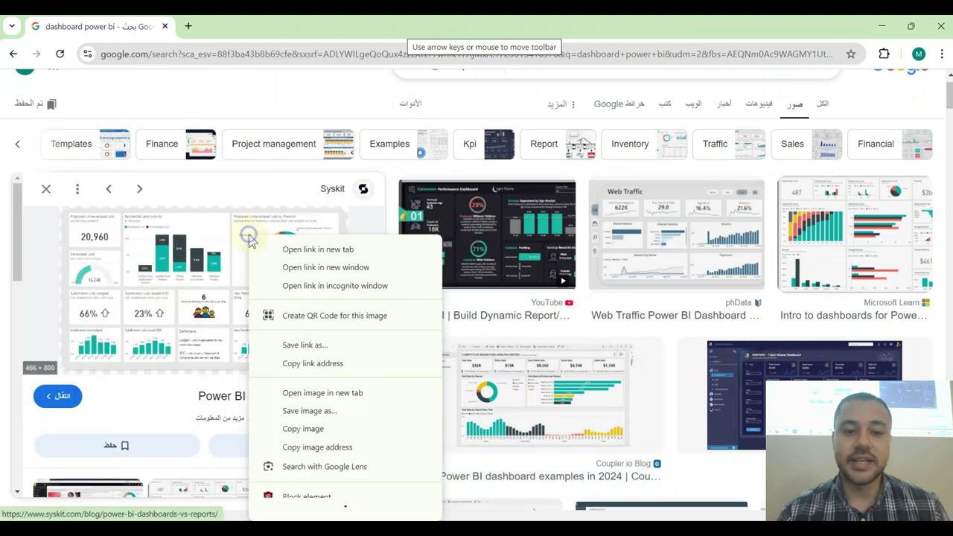
click(334, 412)
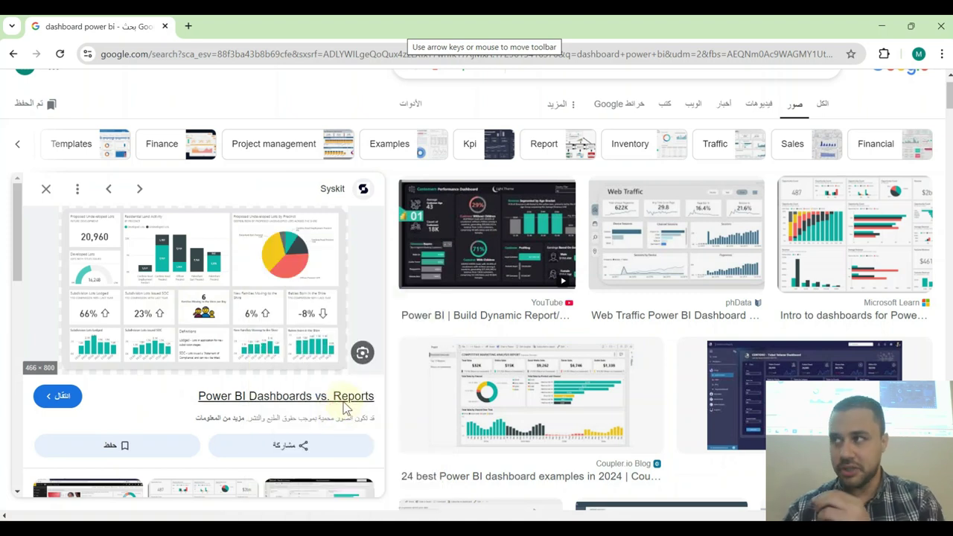
click(55, 142)
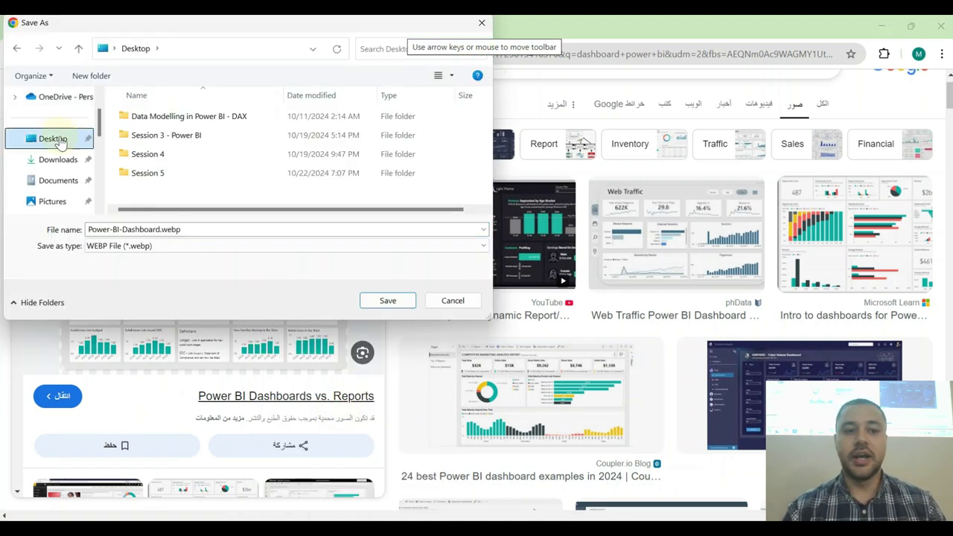
click(411, 302)
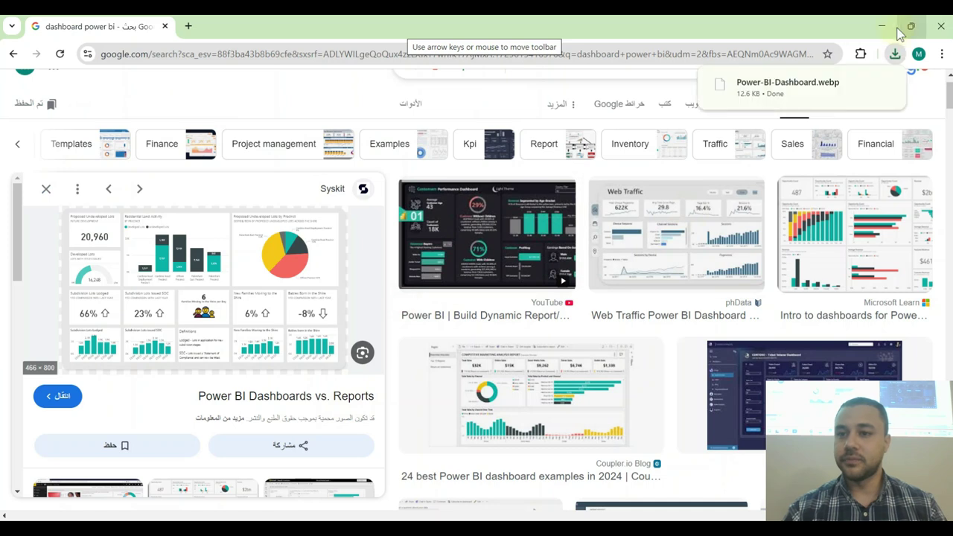
- Minimize the open windows to reach the desktop and open Power-BI-Dashboard.webp in Photos
click(882, 25)
click(883, 23)
click(881, 29)
click(878, 26)
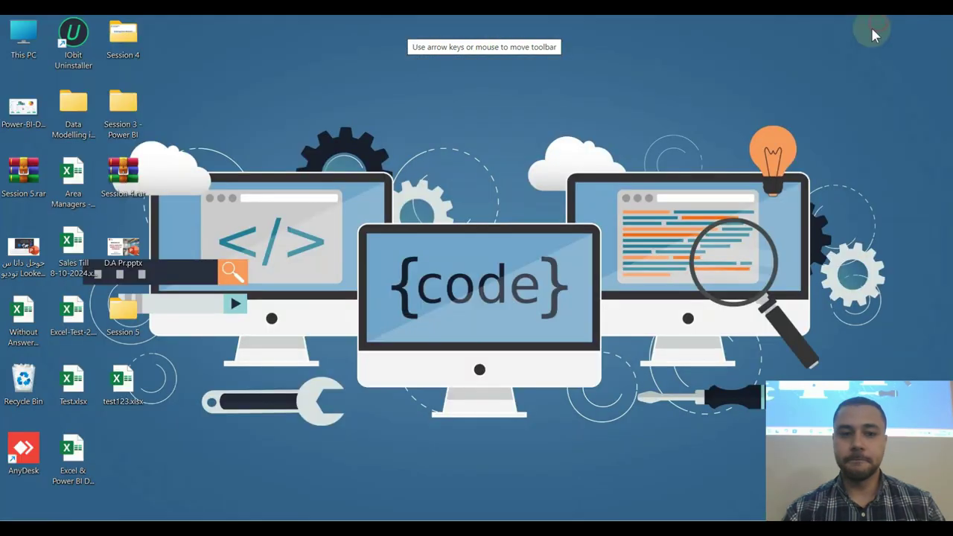
double_click(12, 107)
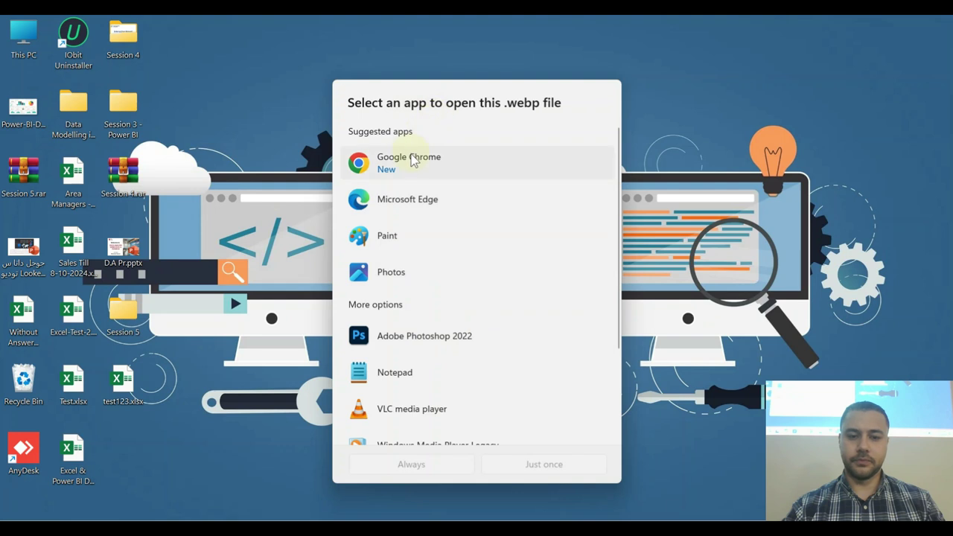
double_click(413, 273)
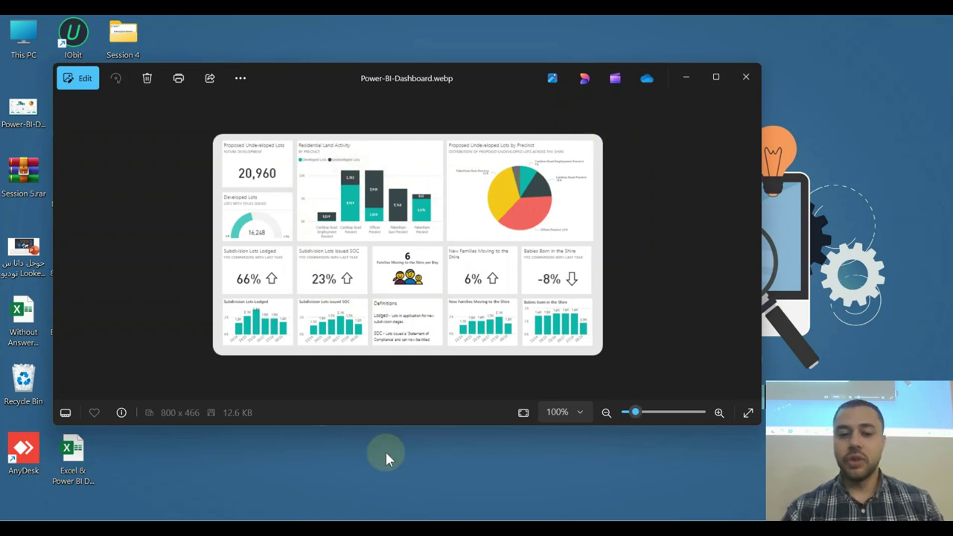
- Launch PowerPoint and create a blank presentation
key(super)
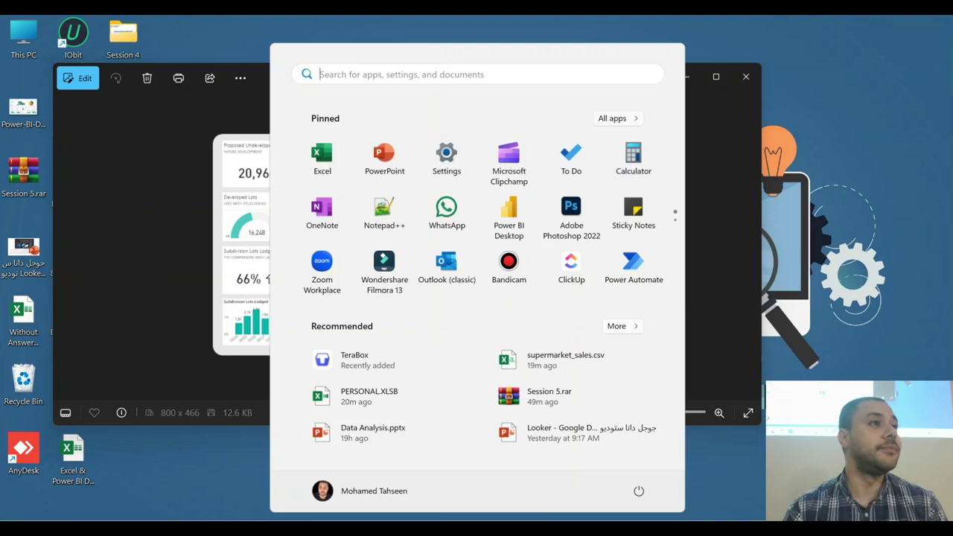
text(pow)
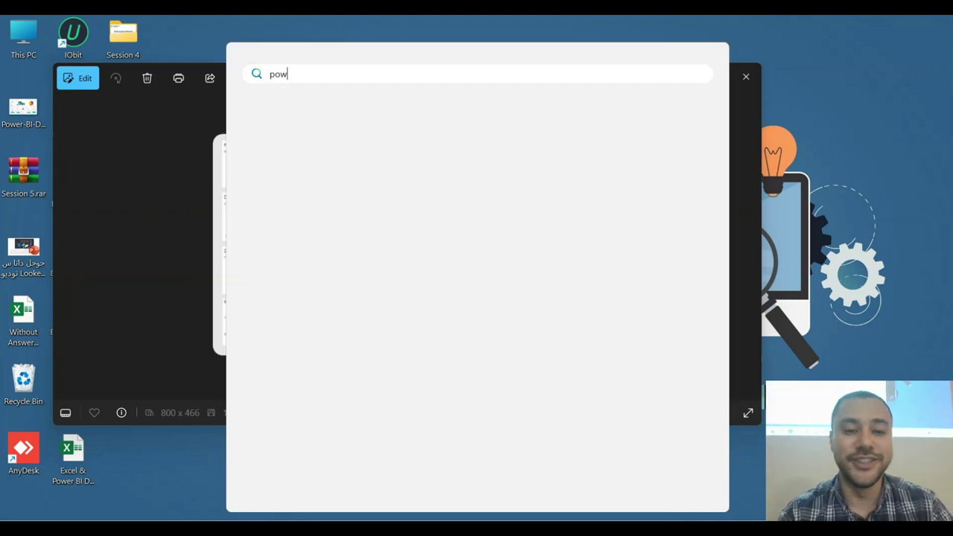
text(er)
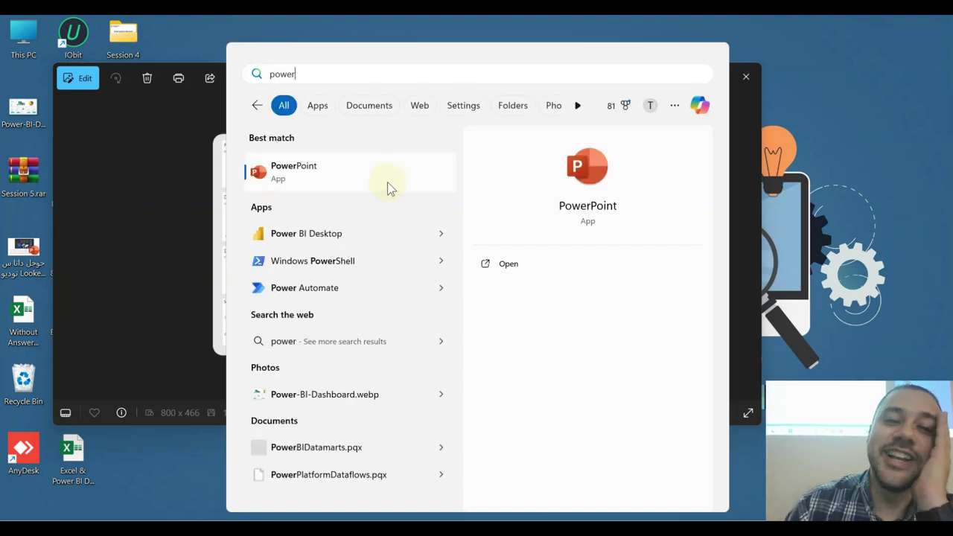
click(387, 182)
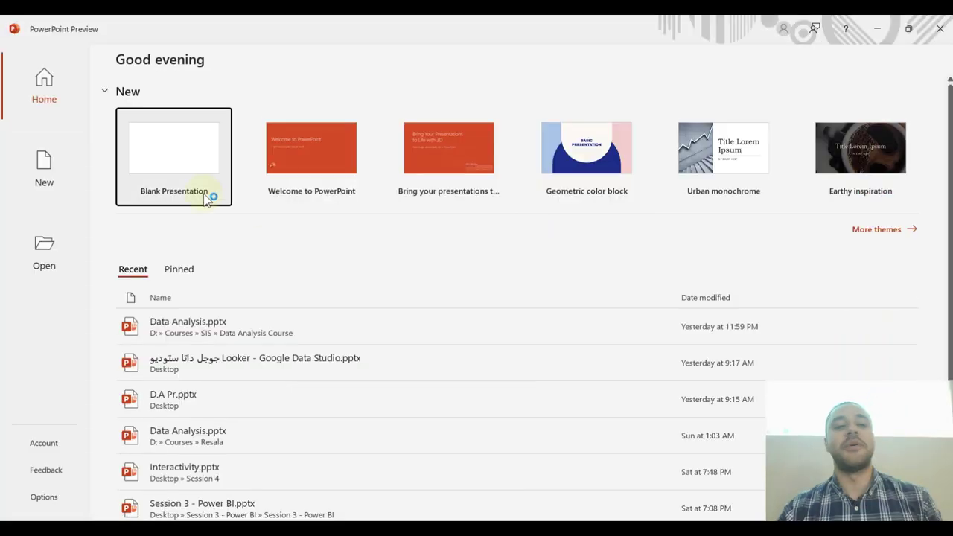
click(194, 177)
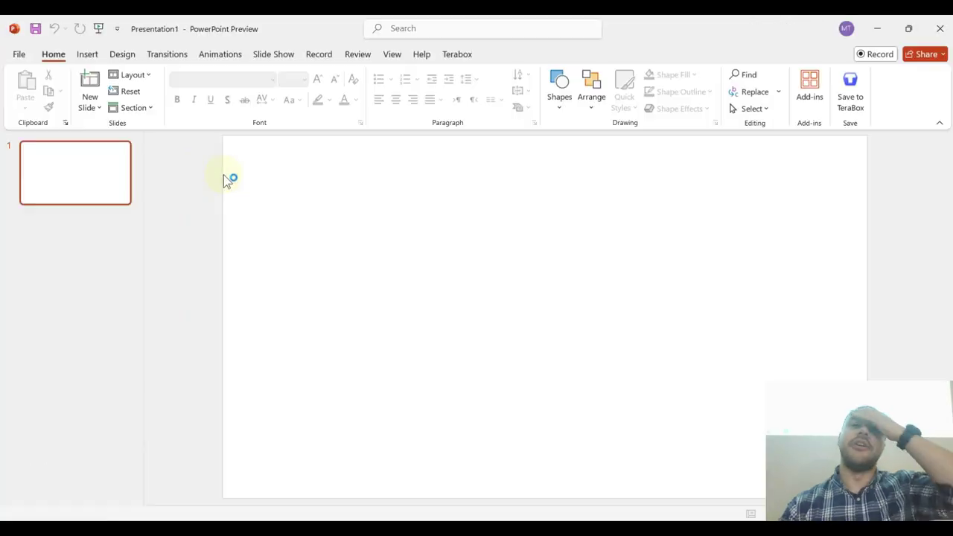
- Delete the title and subtitle placeholders from the first slide
click(588, 194)
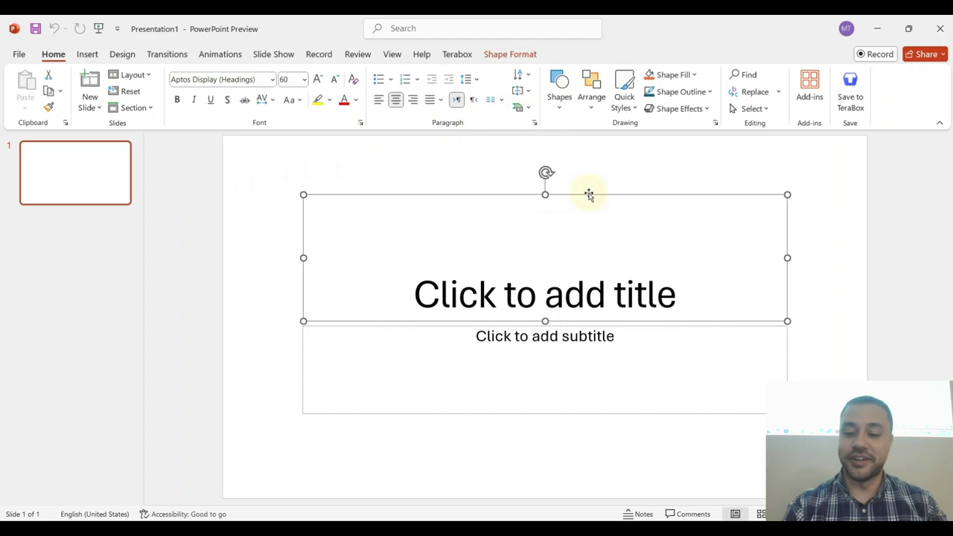
key(Delete)
click(607, 326)
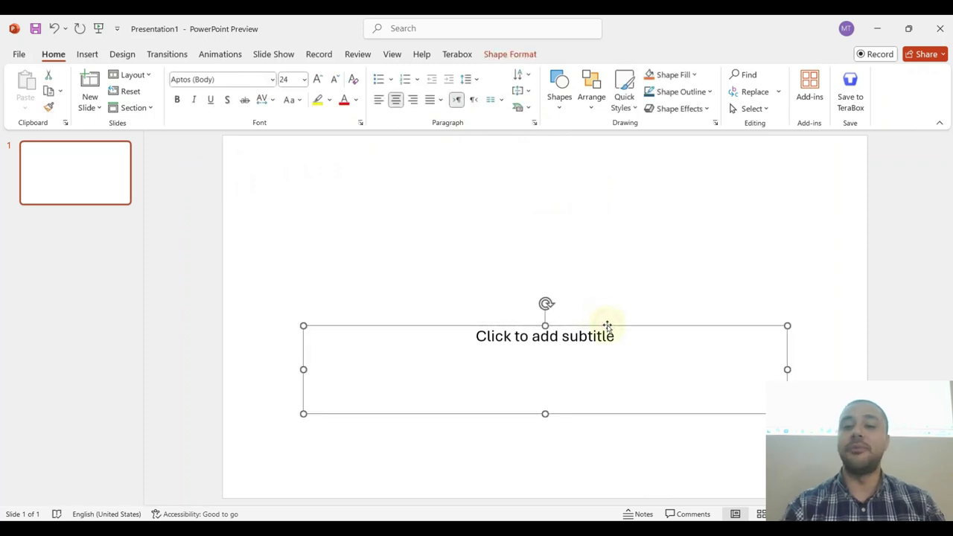
key(Delete)
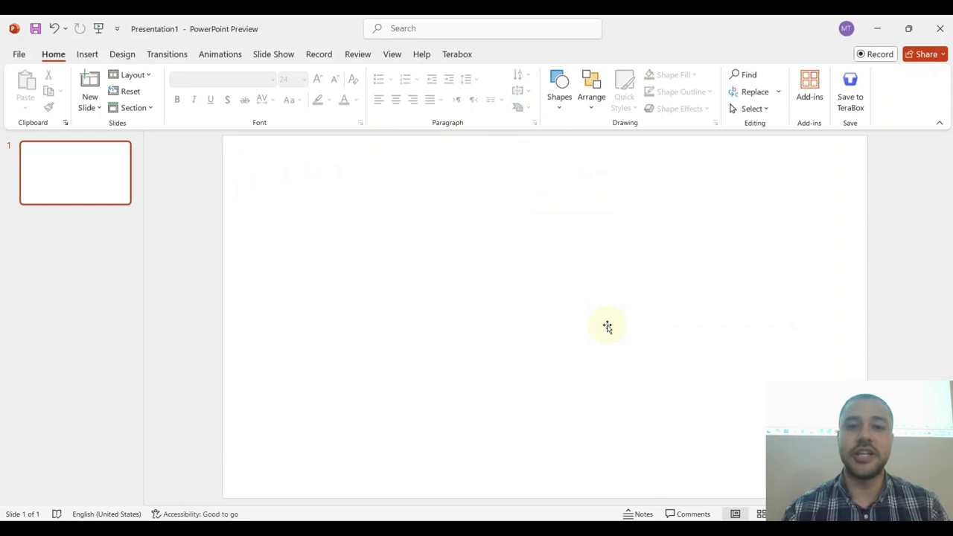
- Insert the picture Power-BI-Dashboard.webp from the Desktop folder onto the blank slide
click(87, 54)
click(102, 89)
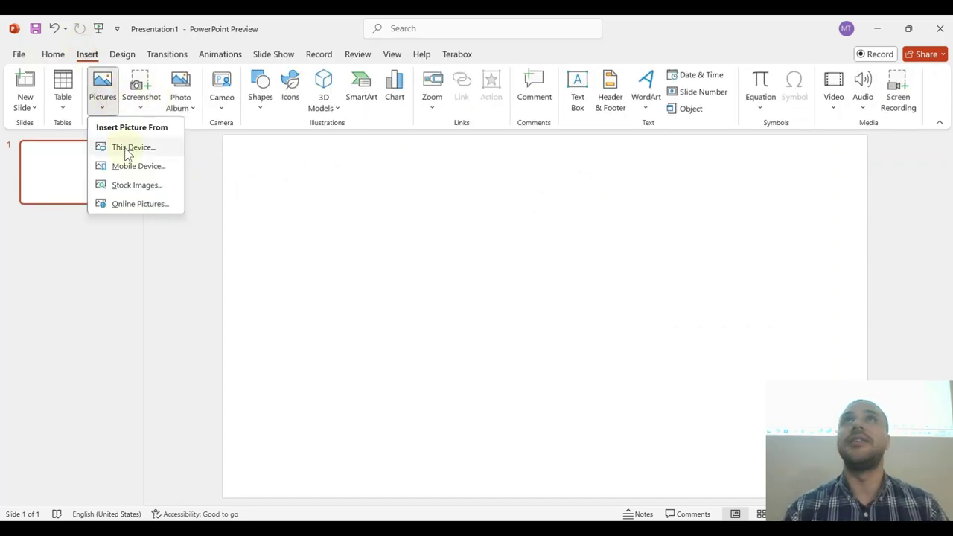
click(128, 148)
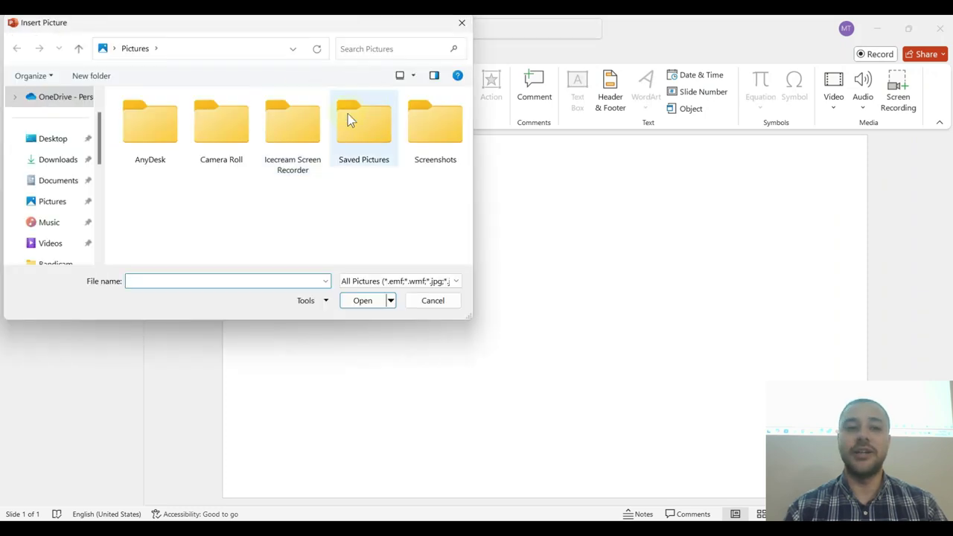
click(54, 138)
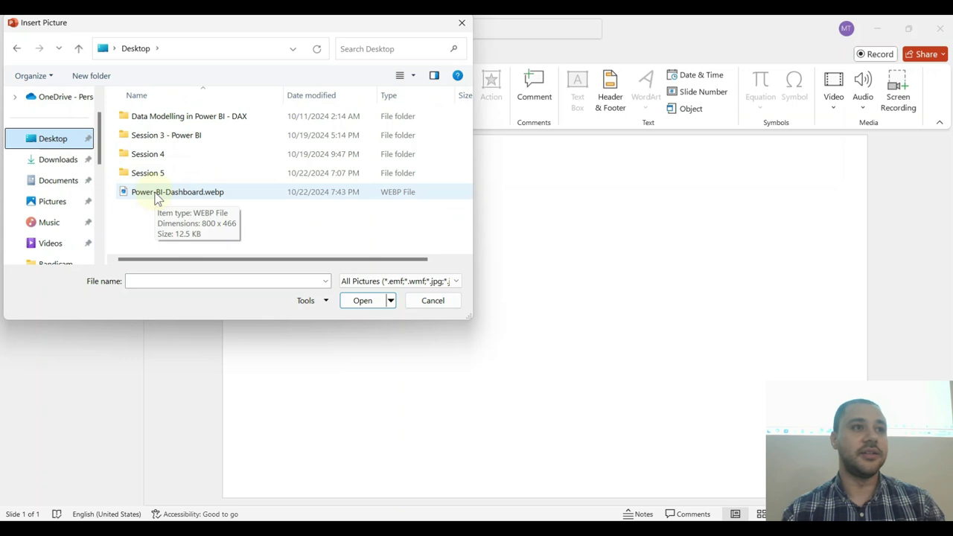
double_click(166, 195)
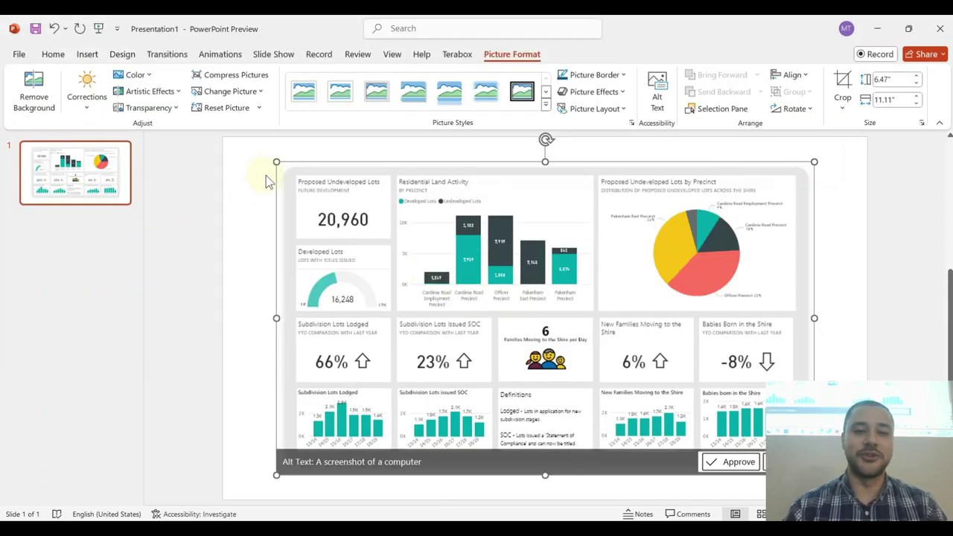
- Enlarge the dashboard picture to about 7.21" high by 12.38" wide so it nearly fills the slide, and deselect it
drag(270, 156, 243, 142)
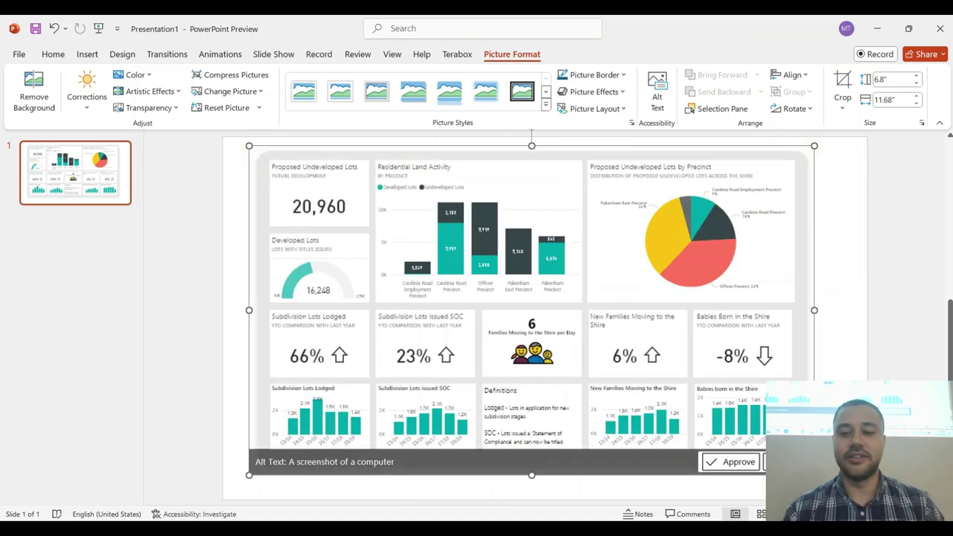
drag(814, 475, 847, 495)
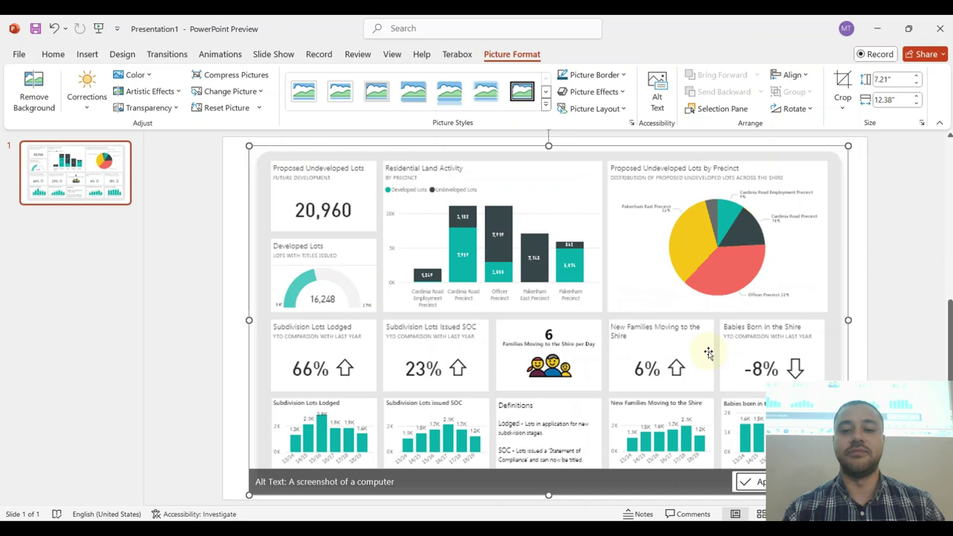
click(864, 279)
click(833, 268)
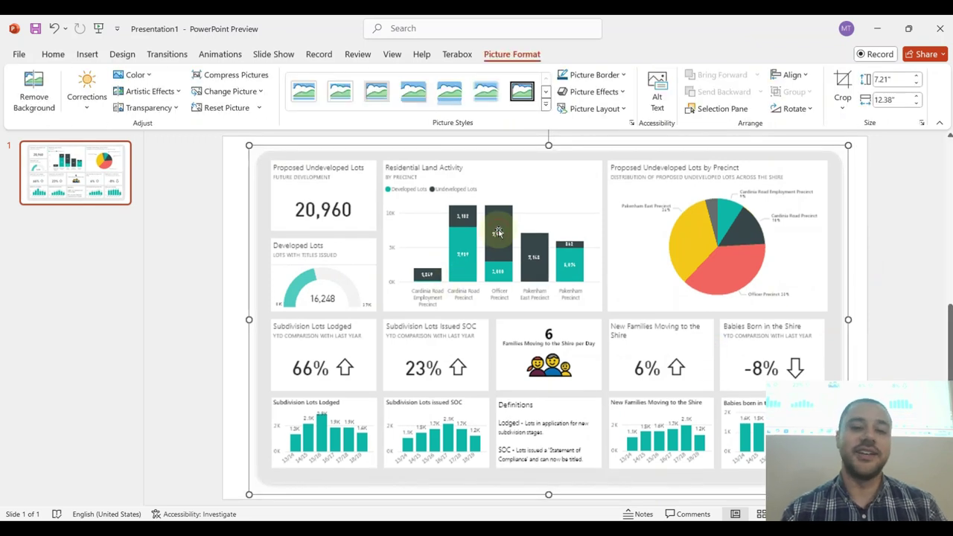
click(895, 212)
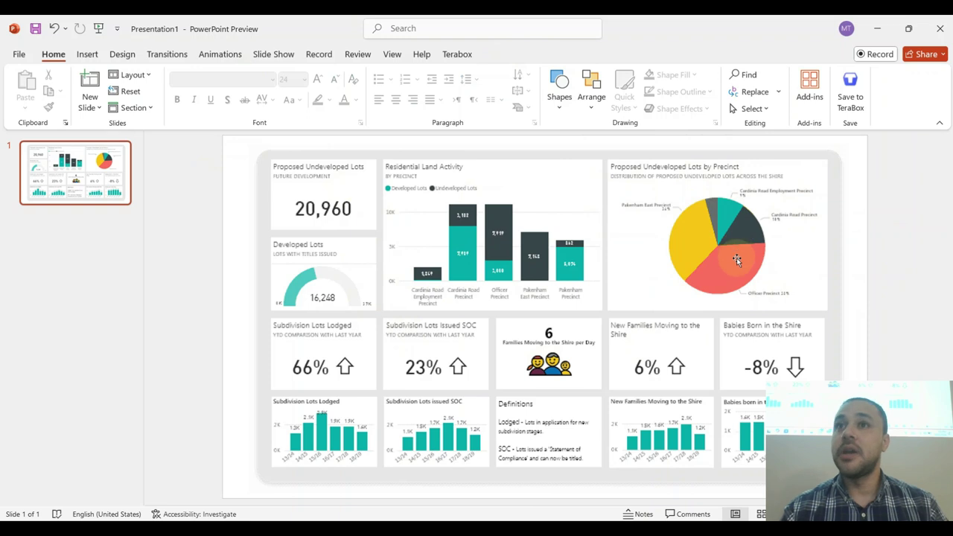
- Draw a rectangle about 1.51" high by 2.25" wide over the Proposed Undeveloped Lots card in the dashboard picture
click(88, 55)
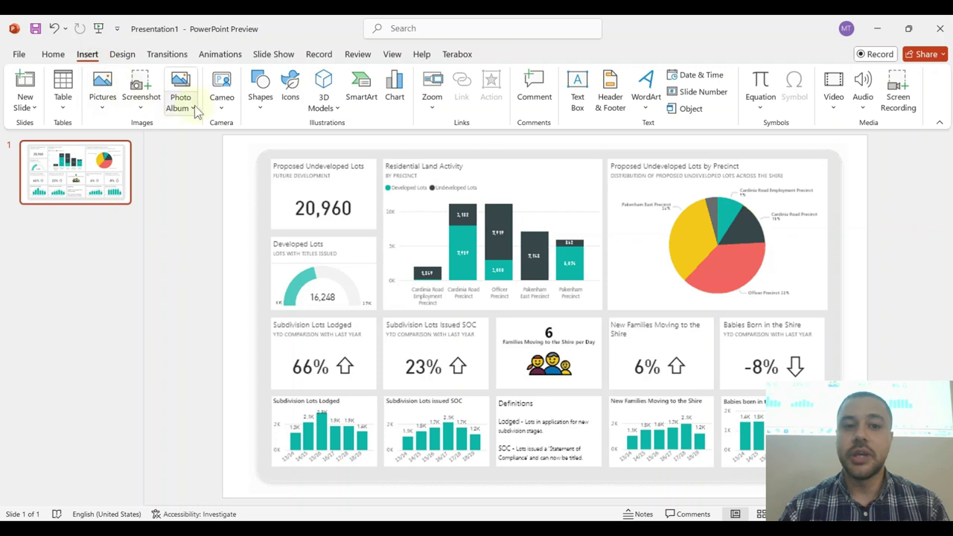
click(259, 90)
click(292, 143)
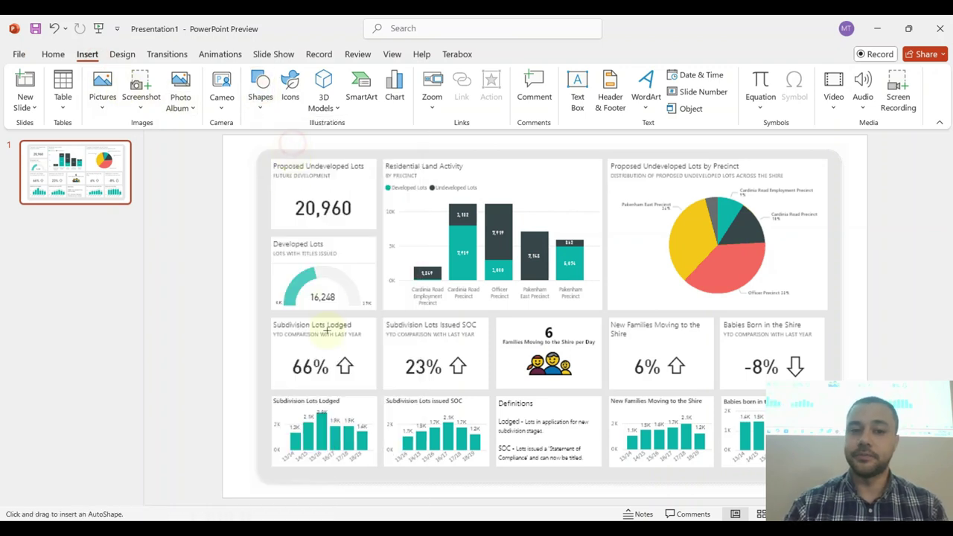
drag(270, 158, 378, 232)
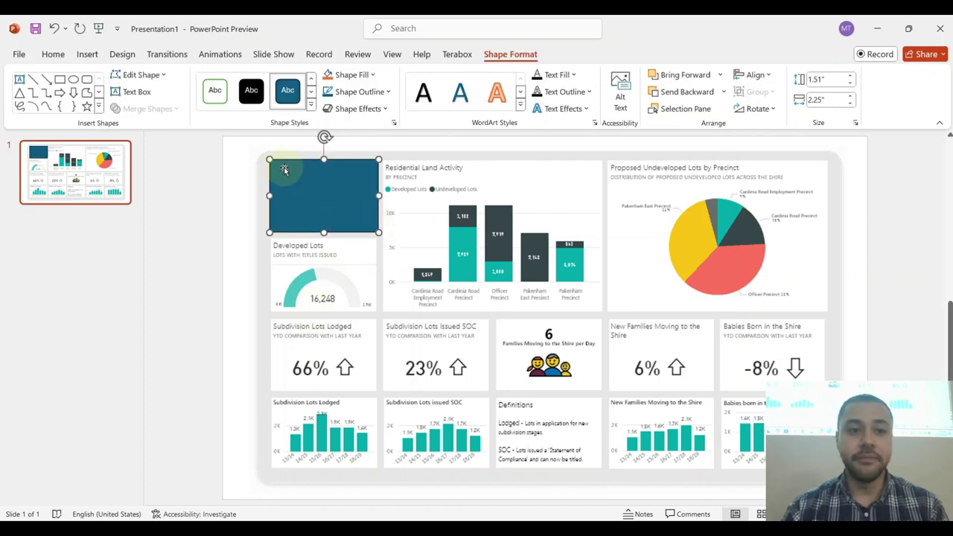